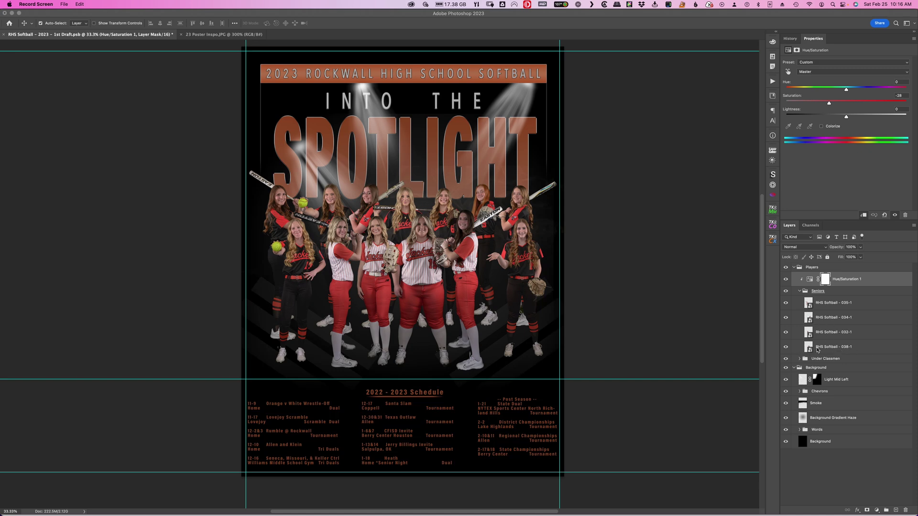
Step: Open the contents of the RHS Softball - 038-1 smart object and inspect the player's face for dark areas
click(808, 349)
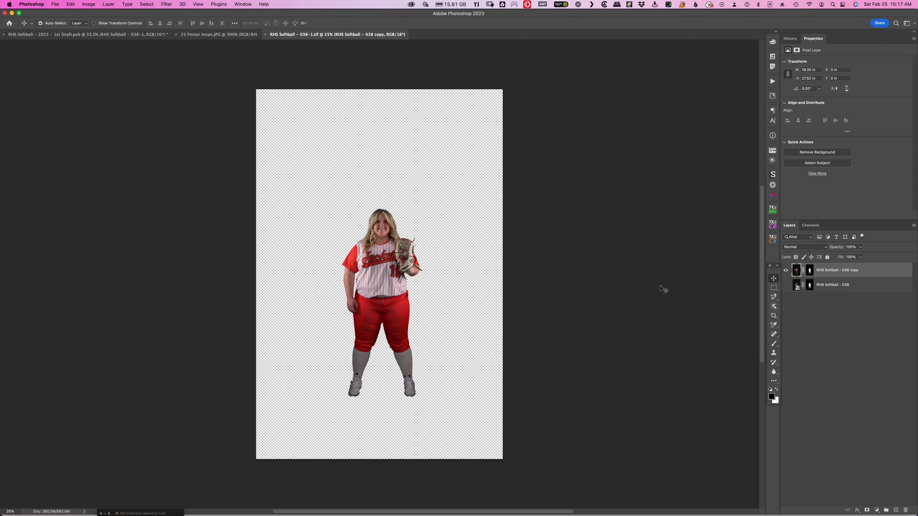
key(super+equal)
key(super+equal)
key(super+equal)
key(super+equal)
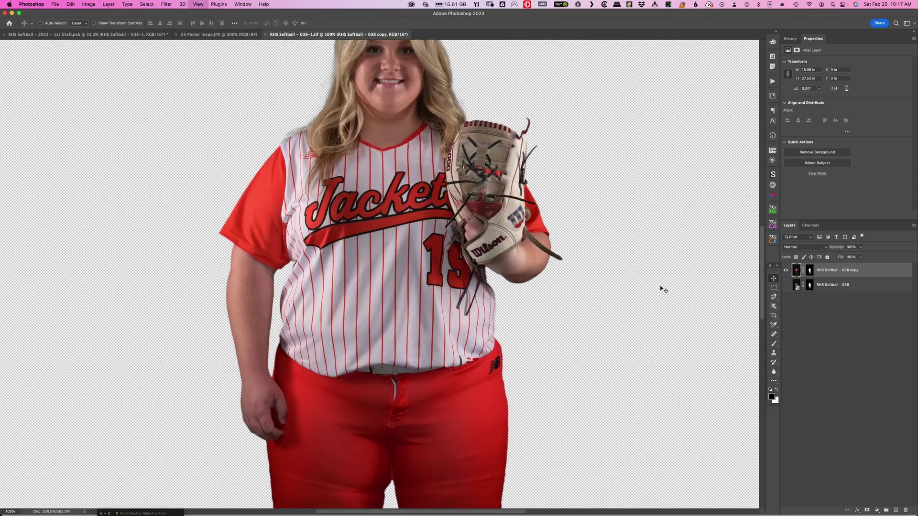
key(super+equal)
drag(446, 66, 427, 386)
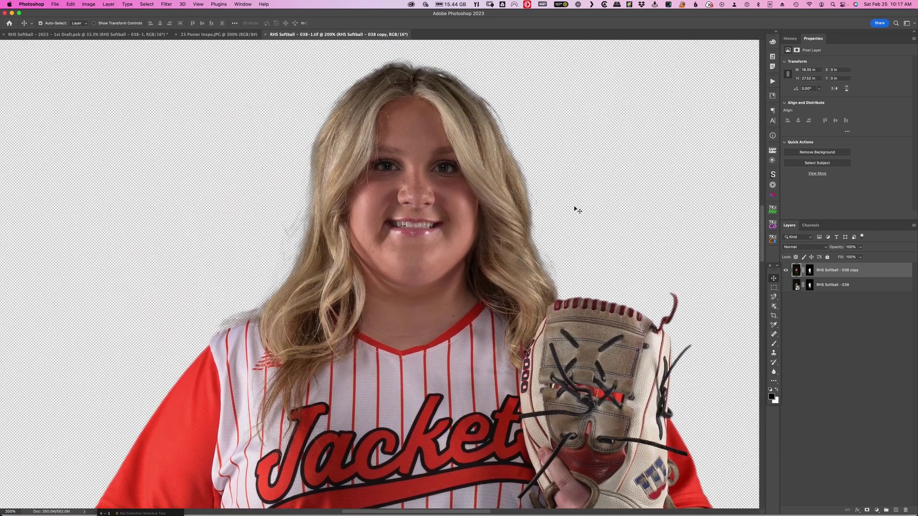
key(super+equal)
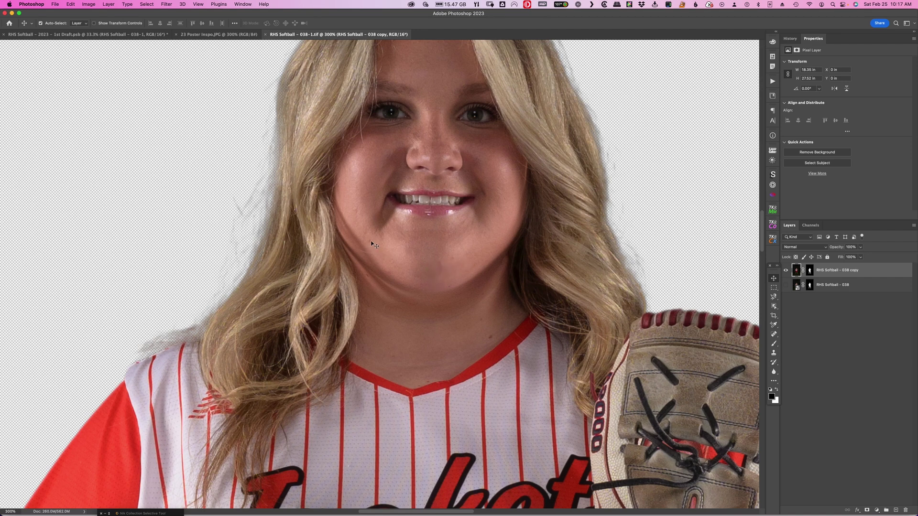
scroll(457, 114, up, 3)
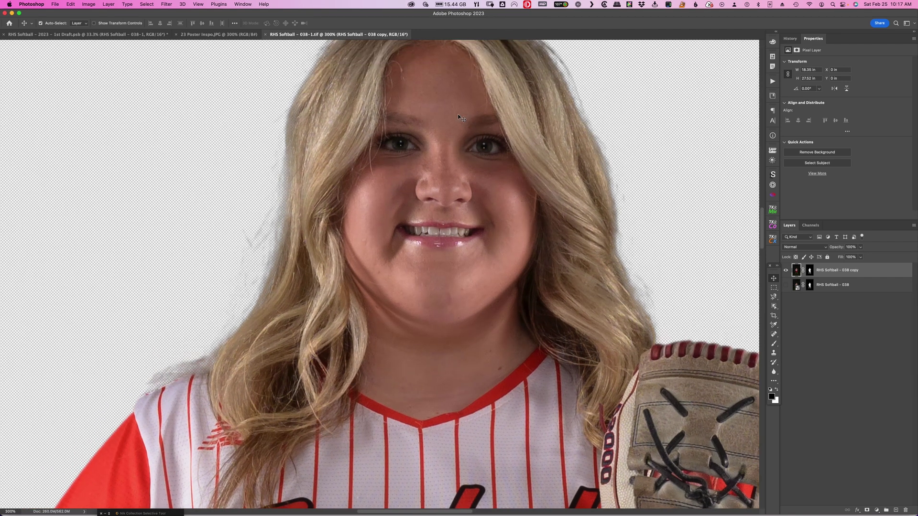
scroll(457, 114, down, 4)
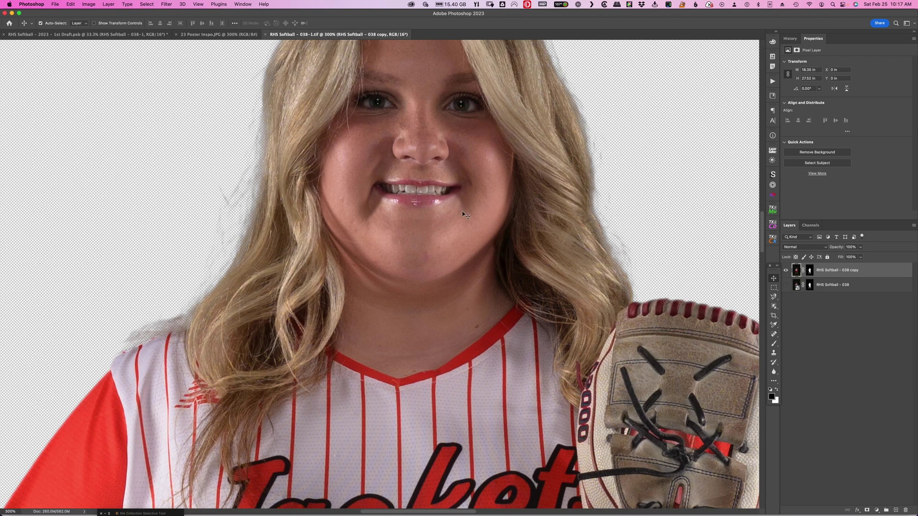
scroll(436, 234, up, 3)
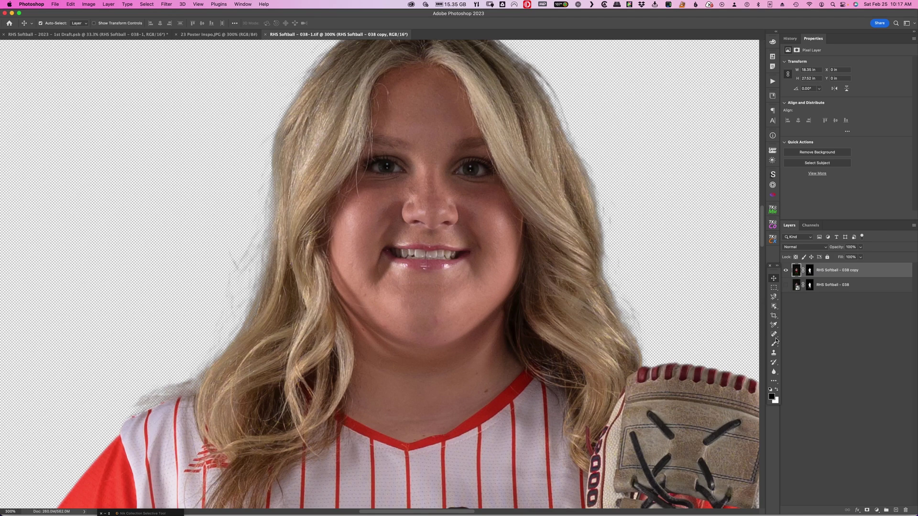
Step: Add a Curves adjustment layer and raise its midtones using the on-image adjustment on the player's forehead
click(876, 510)
click(884, 389)
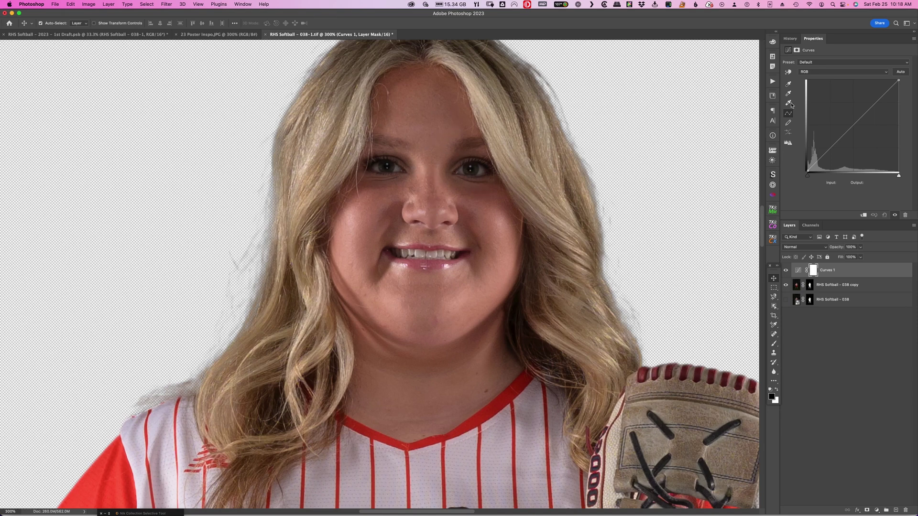
click(788, 72)
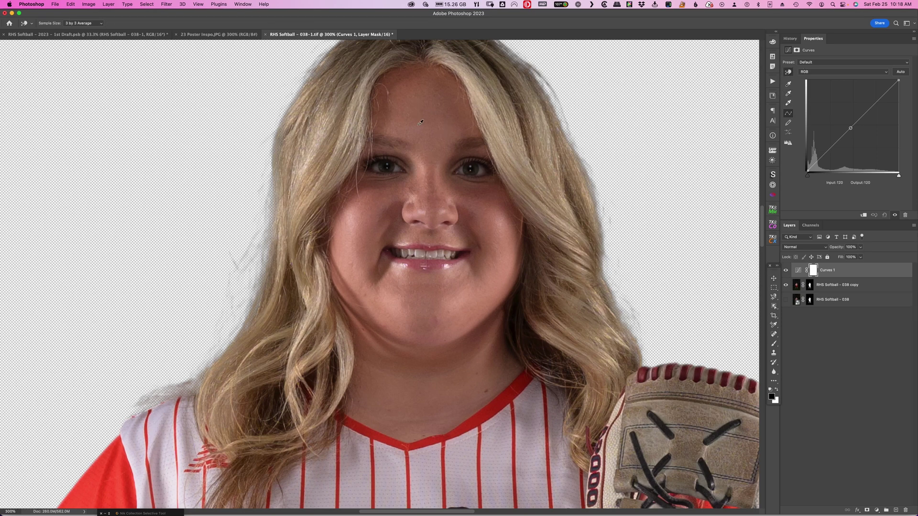
drag(424, 128, 429, 117)
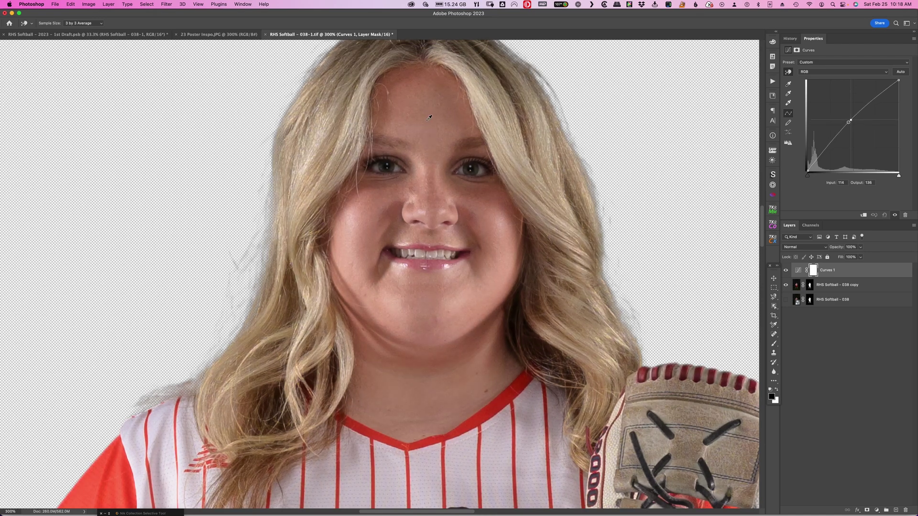
key(v)
Step: Set the Curves layer's Blend If with a lowered, split Underlying Layer highlight slider to fade the brightening out of the highlights
click(873, 271)
double_click(873, 271)
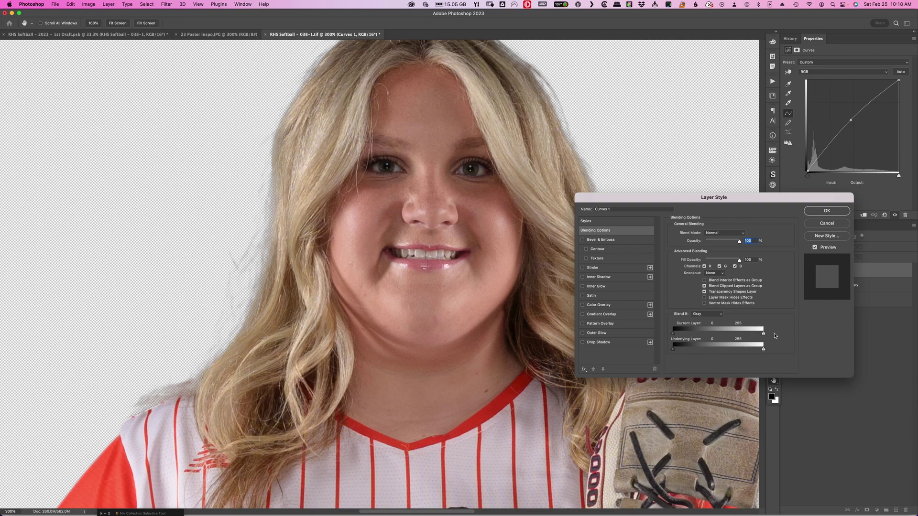
drag(648, 203, 705, 226)
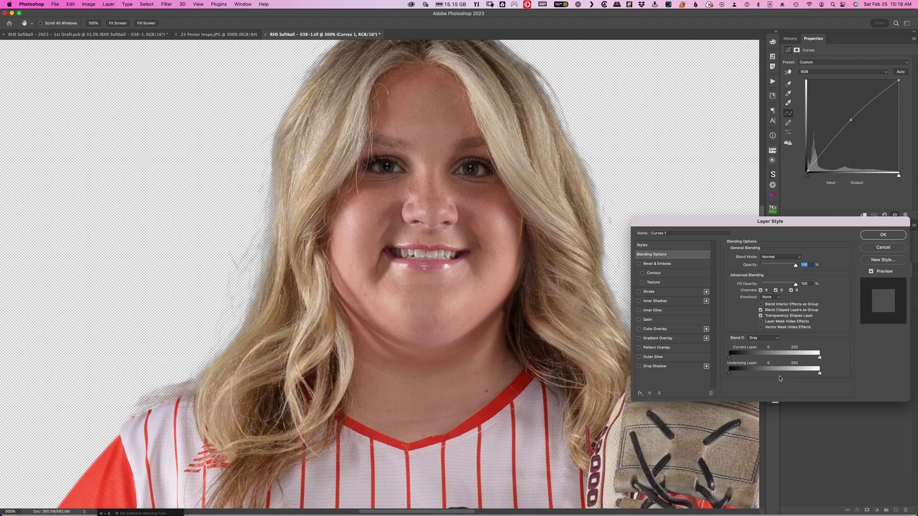
drag(820, 375, 789, 376)
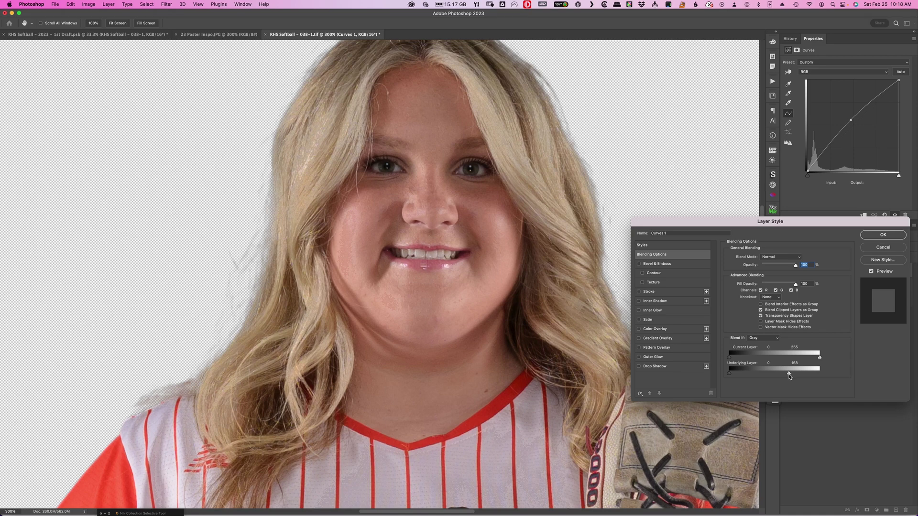
key(alt)
drag(789, 375, 765, 376)
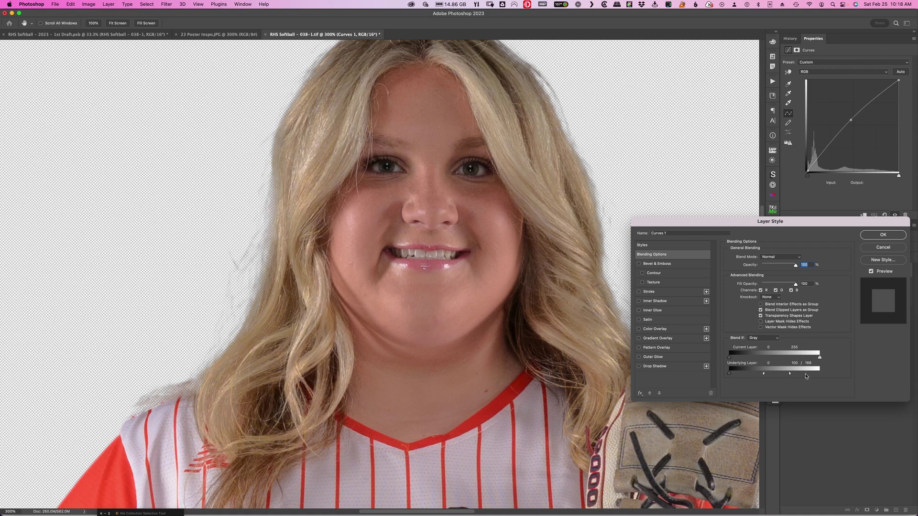
drag(792, 377, 761, 375)
drag(761, 376, 794, 376)
click(889, 237)
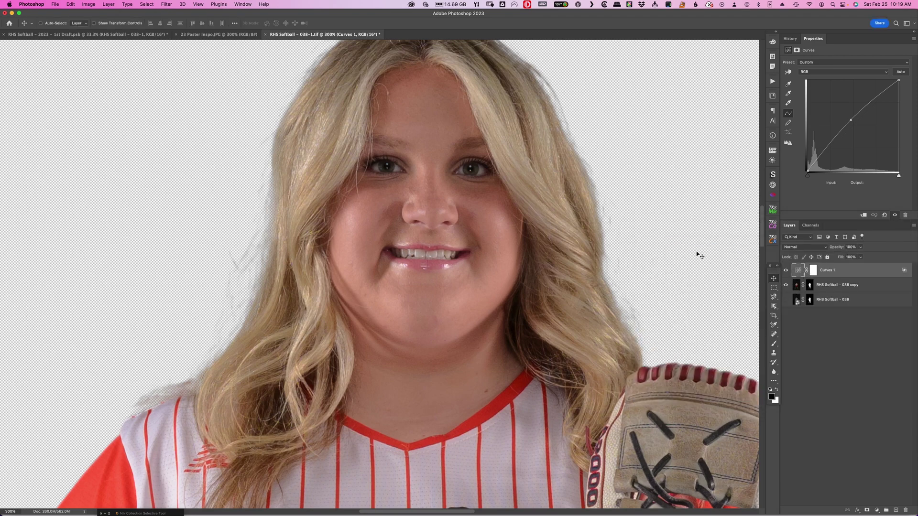
Step: Invert the Curves layer's mask to black and paint white over the face's forehead, cheeks, mouth area and jaw with a smaller brush
click(813, 270)
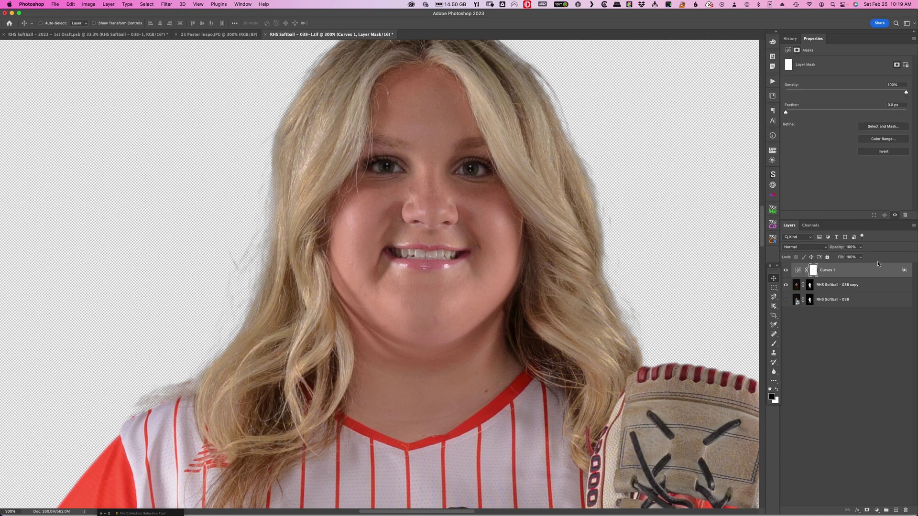
key(super+i)
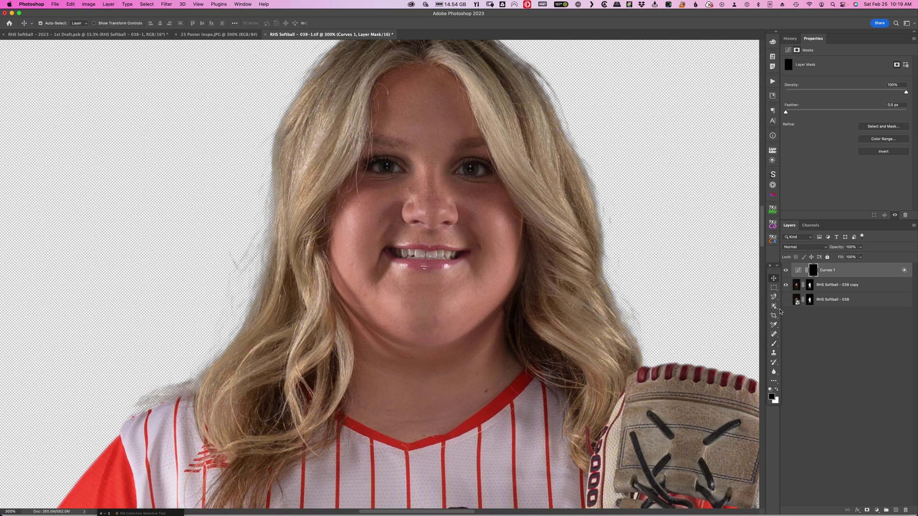
click(774, 345)
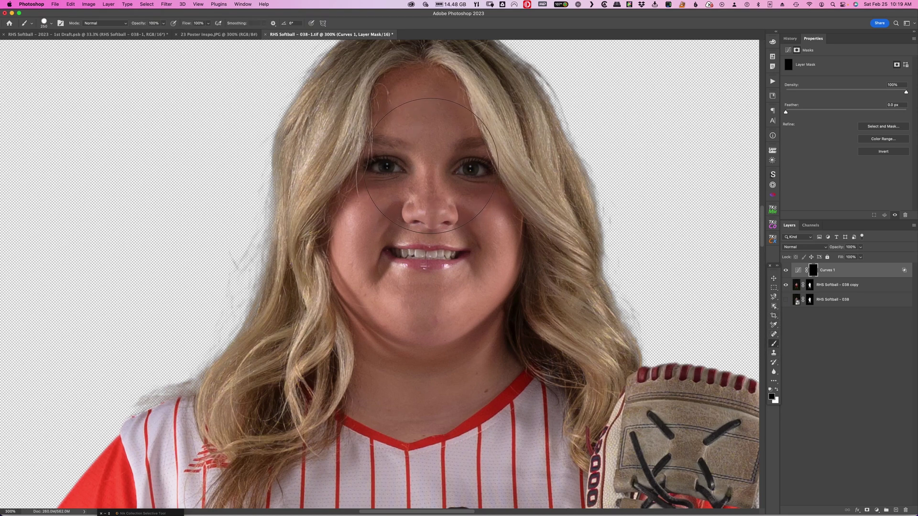
drag(434, 282, 432, 283)
key(bracketleft)
key(bracketleft)
key(bracketleft)
key(bracketleft)
key(bracketleft)
key(bracketleft)
mouse_move(407, 89)
mouse_down()
mouse_move(423, 102)
mouse_move(408, 135)
mouse_up()
key(x)
mouse_move(440, 82)
mouse_down()
mouse_move(386, 105)
mouse_move(418, 82)
mouse_move(407, 75)
mouse_move(380, 89)
mouse_move(413, 109)
mouse_move(442, 109)
mouse_move(436, 100)
mouse_move(454, 140)
mouse_move(433, 168)
mouse_move(468, 173)
mouse_move(475, 190)
mouse_move(448, 171)
mouse_move(389, 169)
mouse_move(402, 178)
mouse_move(370, 169)
mouse_move(368, 154)
mouse_move(366, 180)
mouse_move(343, 195)
mouse_move(478, 166)
mouse_move(471, 113)
mouse_move(435, 76)
mouse_move(382, 85)
mouse_move(362, 137)
mouse_move(487, 217)
mouse_up()
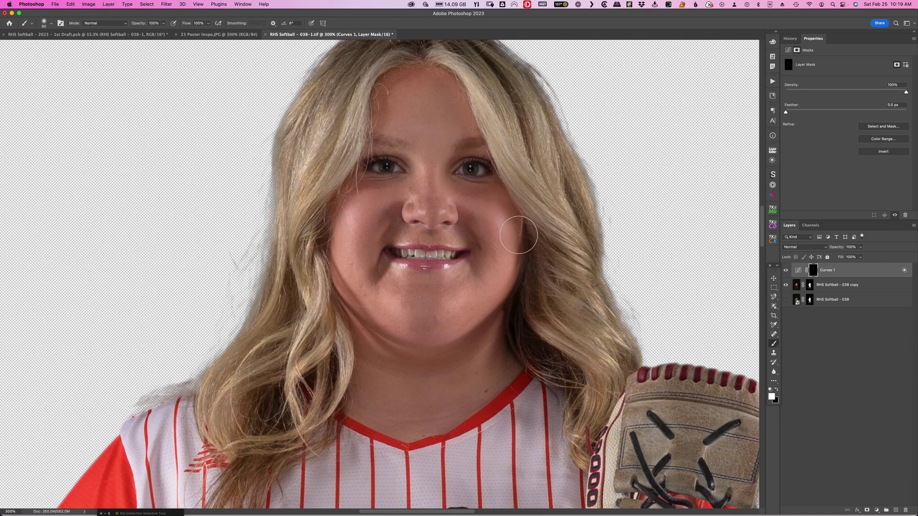
mouse_move(389, 220)
mouse_down()
mouse_move(383, 203)
mouse_move(380, 253)
mouse_move(359, 287)
mouse_move(444, 225)
mouse_move(477, 225)
mouse_move(458, 261)
mouse_up()
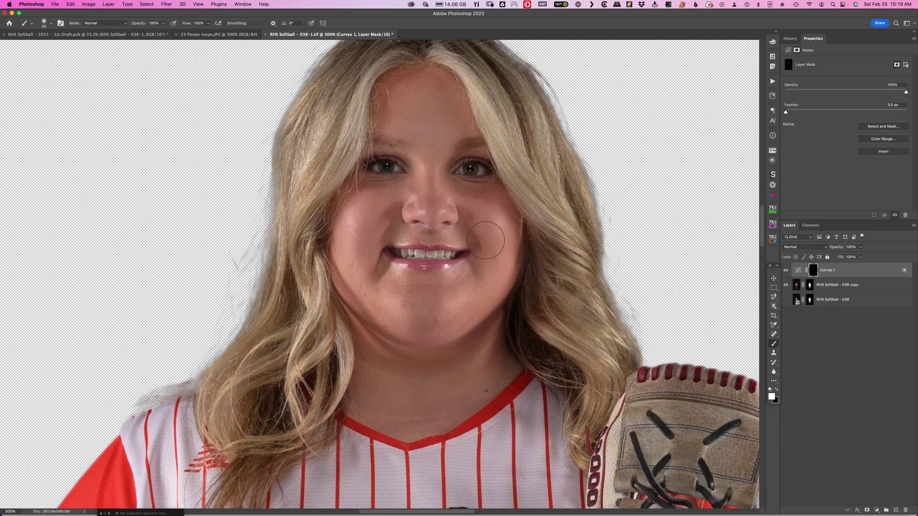
mouse_move(516, 289)
mouse_down()
mouse_move(480, 335)
mouse_move(414, 386)
mouse_move(472, 354)
mouse_move(405, 363)
mouse_move(362, 294)
mouse_move(348, 292)
mouse_move(362, 343)
mouse_move(468, 373)
mouse_move(517, 354)
mouse_move(438, 410)
mouse_move(495, 383)
mouse_move(422, 417)
mouse_move(363, 408)
mouse_move(377, 354)
mouse_up()
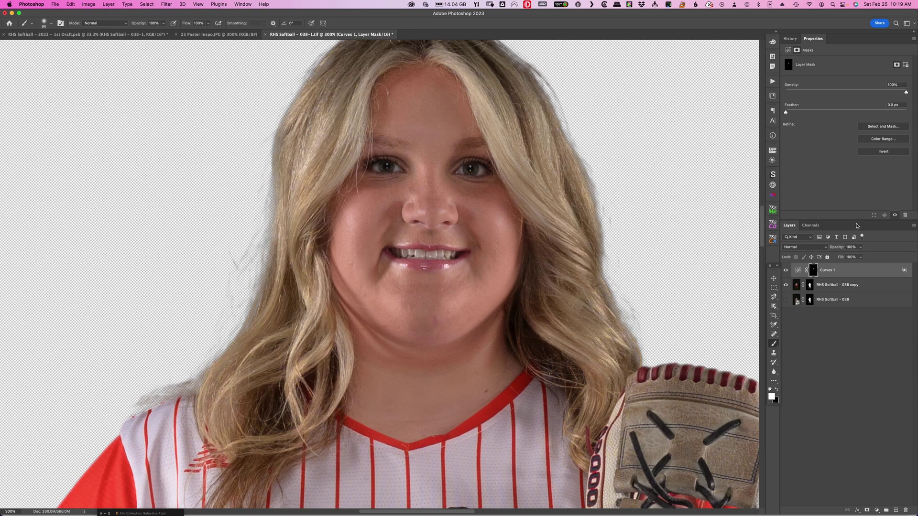
Step: Compare the player's face with the Curves layer hidden and shown
click(785, 271)
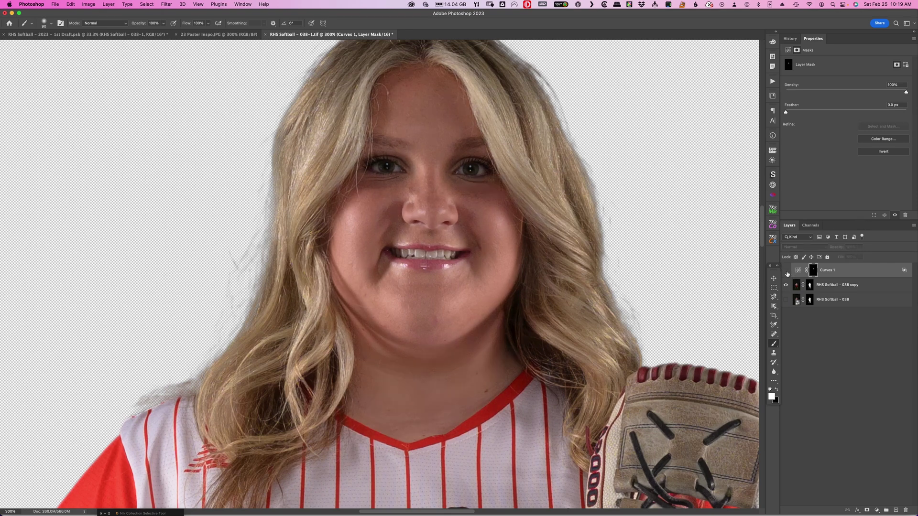
click(785, 272)
click(785, 271)
click(786, 271)
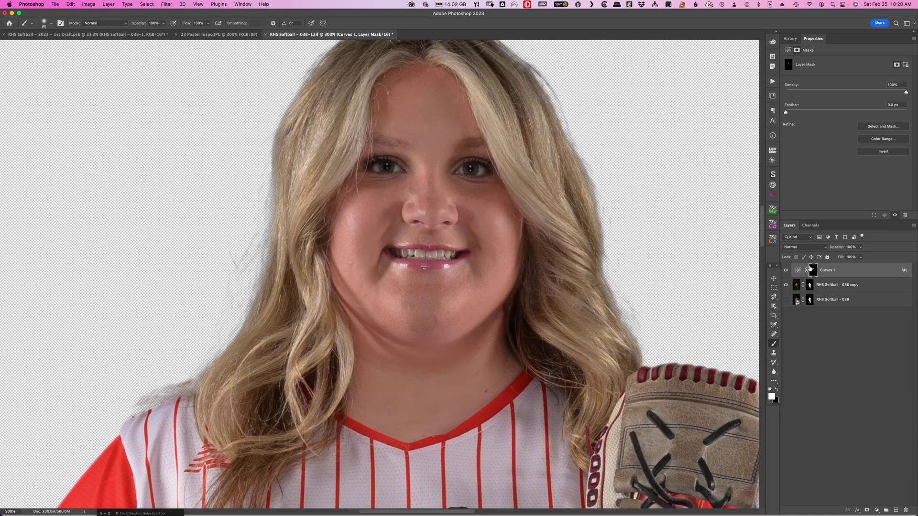
Step: Lower the Curves layer's opacity to 86% and check the result with the layer off and on
key(super+minus)
key(super+minus)
key(super+minus)
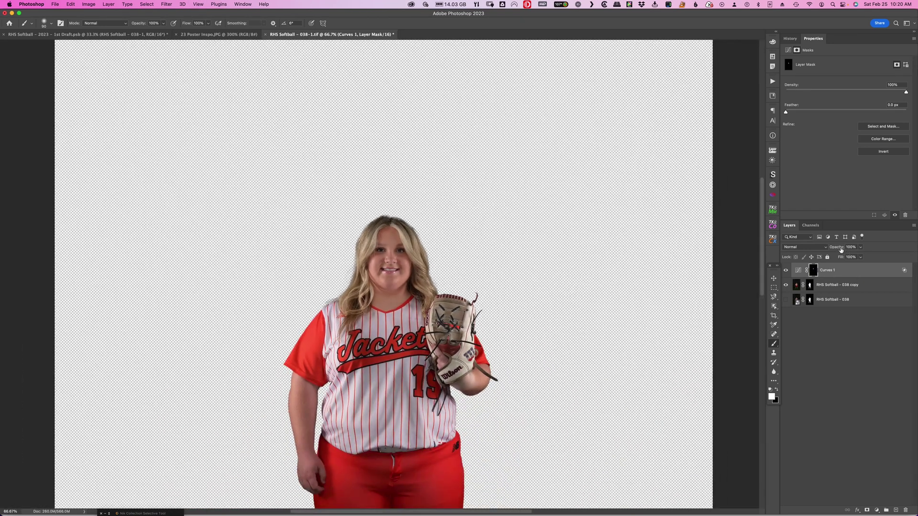
drag(840, 249, 836, 249)
click(785, 270)
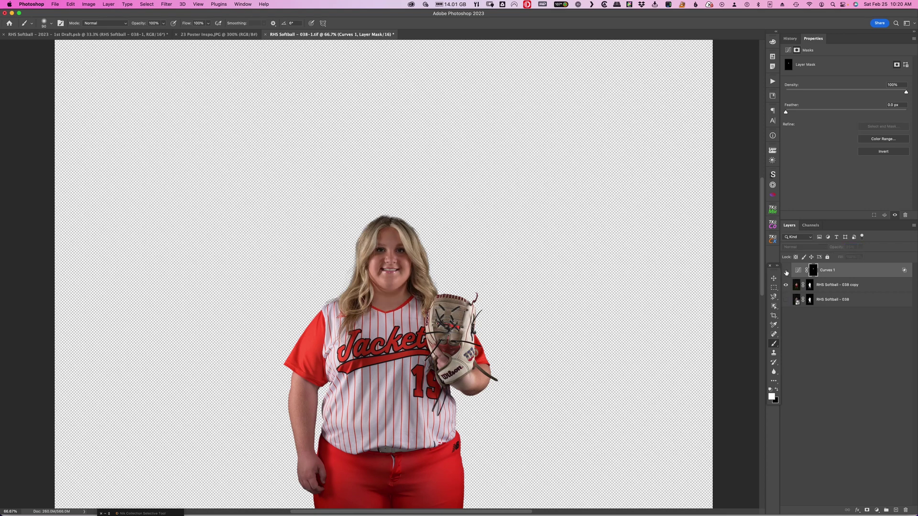
click(785, 271)
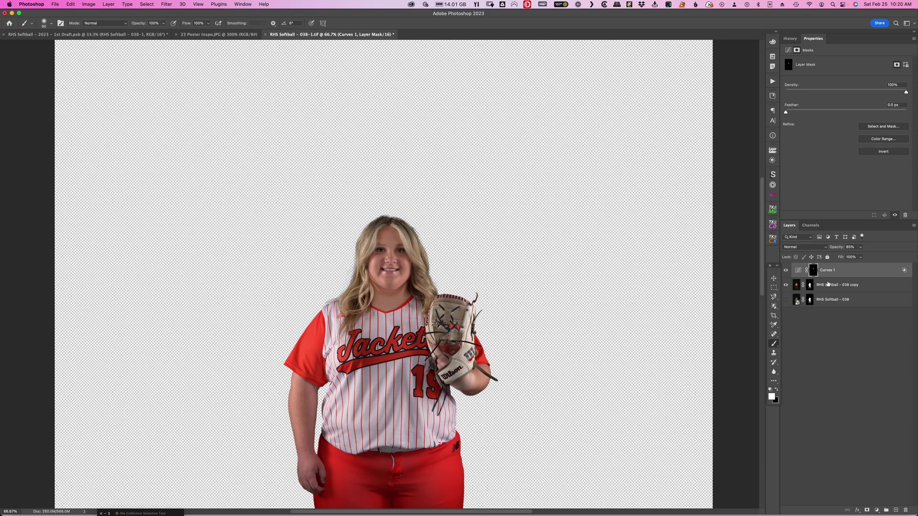
Step: Change the Curves layer's blend mode to Luminosity
key(super+equal)
key(super+equal)
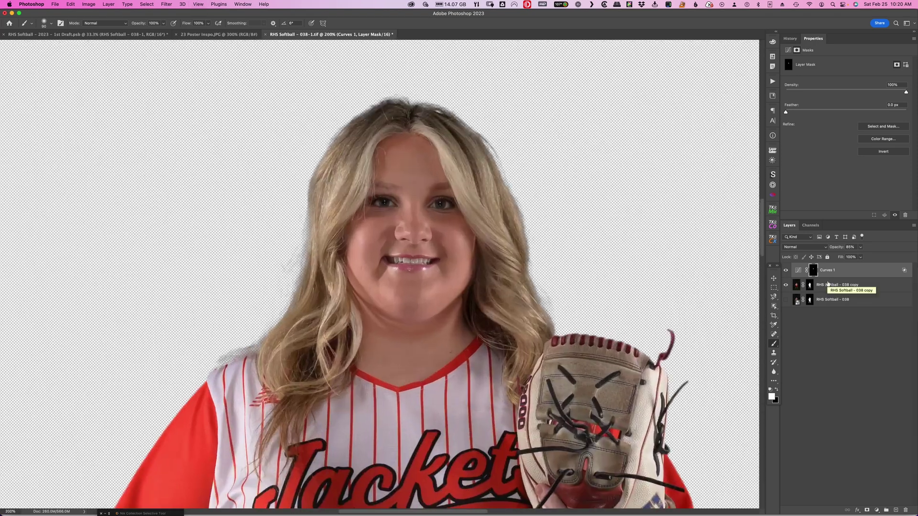
scroll(471, 328, down, 5)
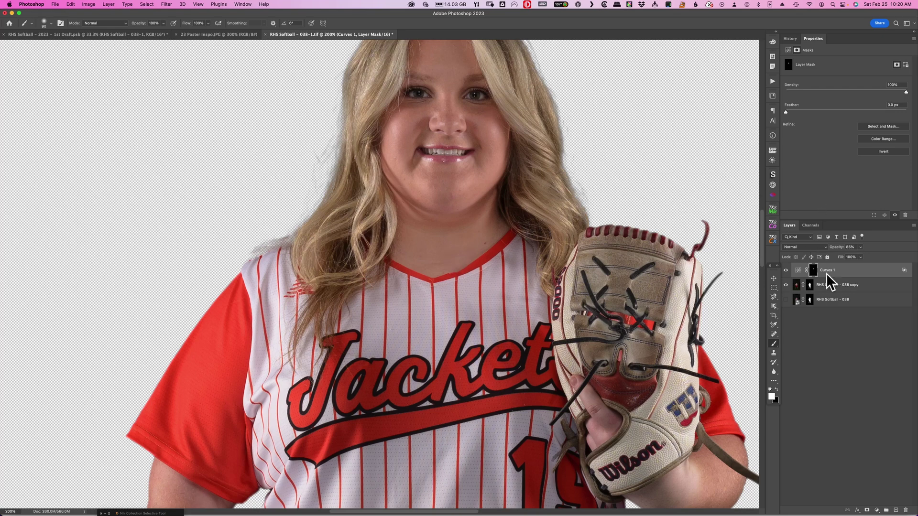
click(815, 248)
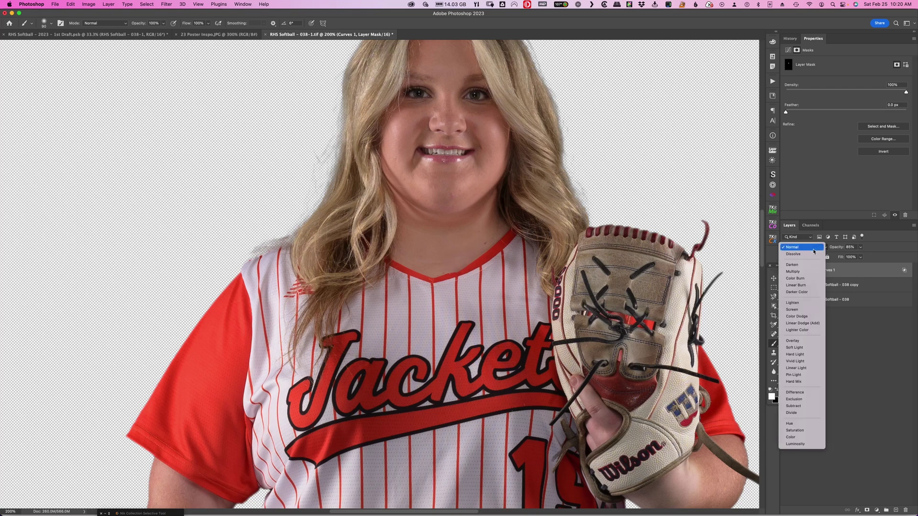
click(809, 445)
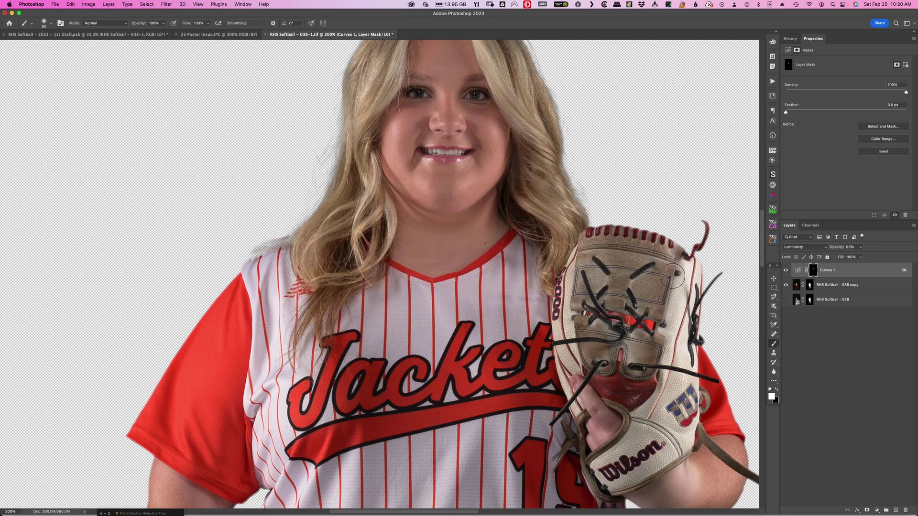
Step: Run the Whiten Eyes action from the retouching action set to add its masked adjustment layer above Curves 1
drag(450, 235, 435, 312)
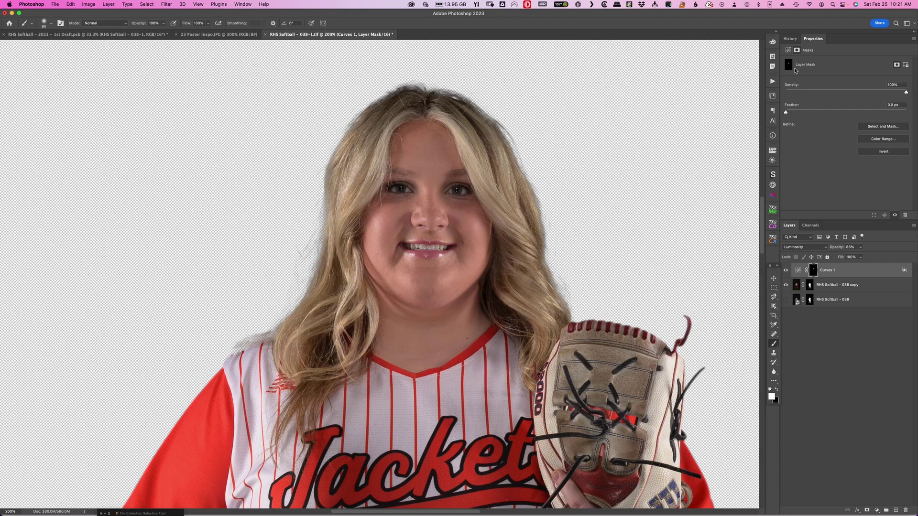
click(772, 82)
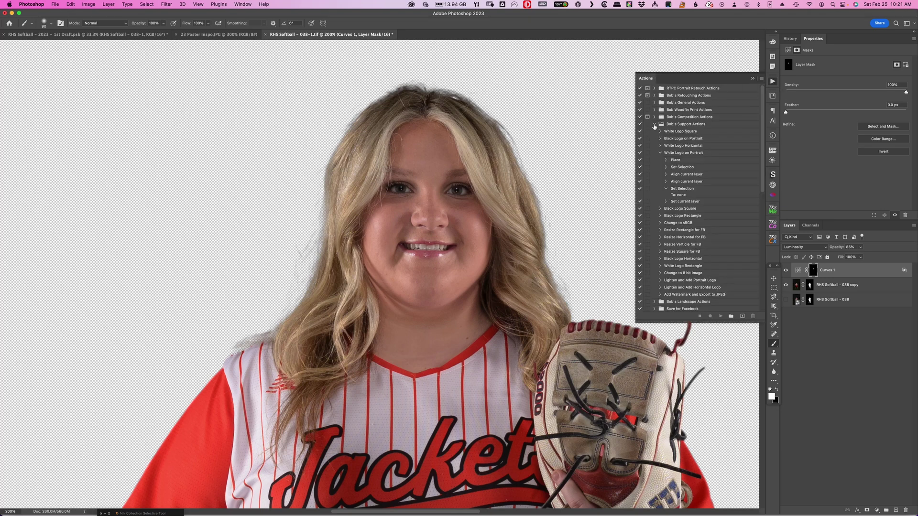
click(654, 125)
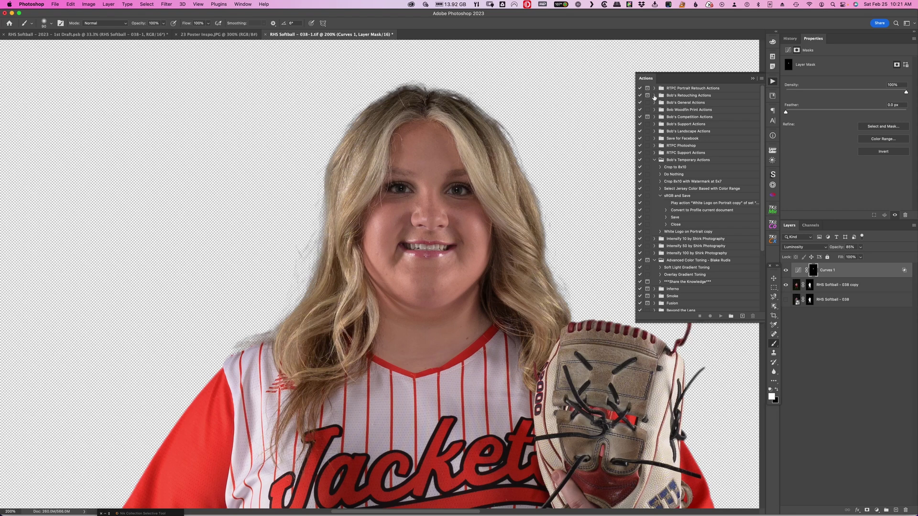
click(655, 96)
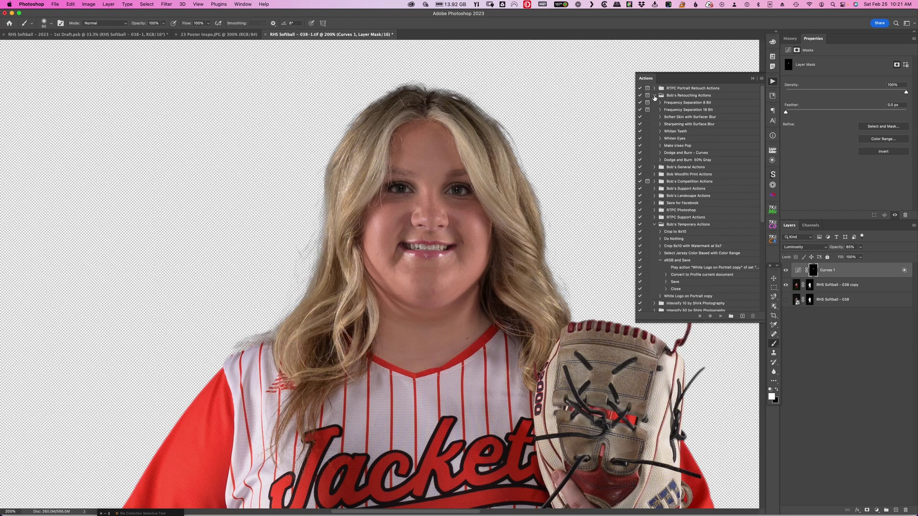
click(673, 139)
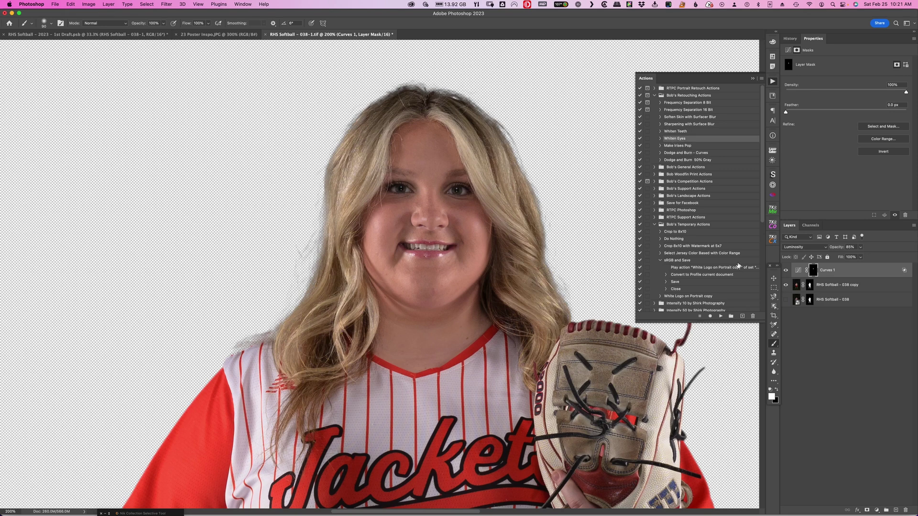
click(721, 316)
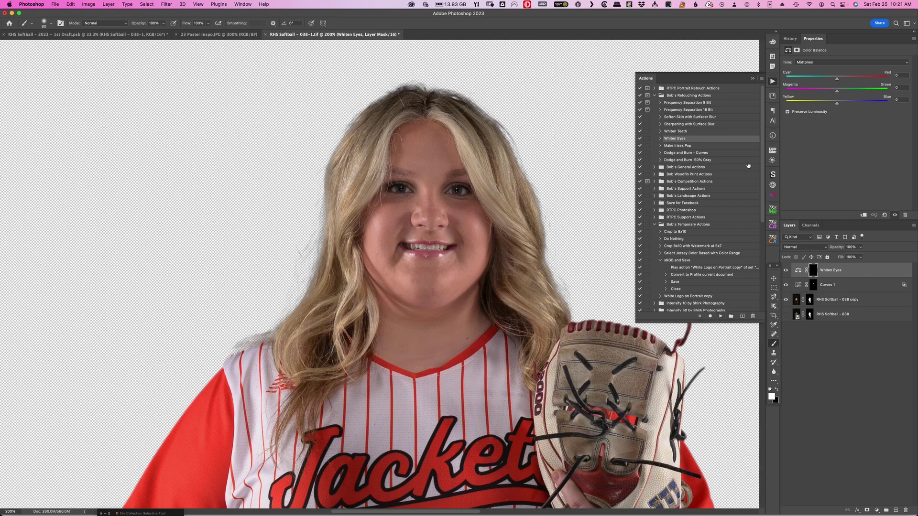
click(752, 79)
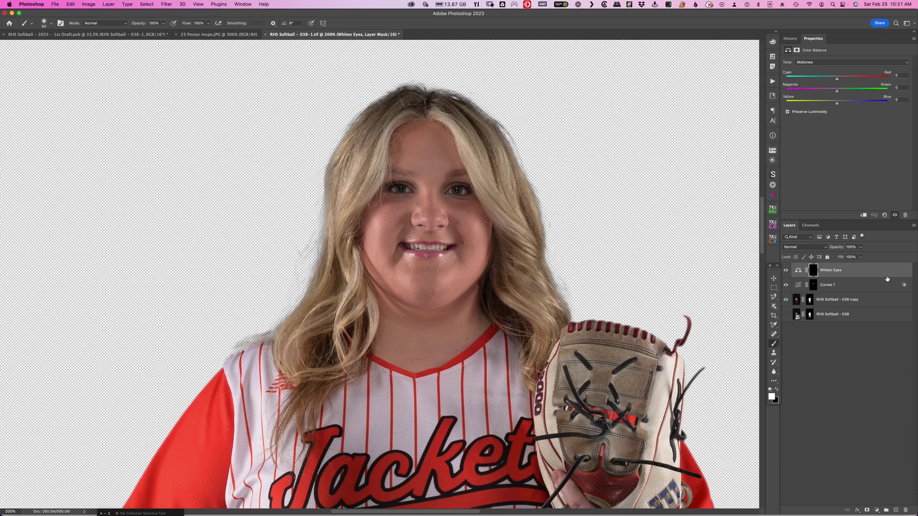
Step: Shrink the brush considerably to suit detail painting in the player's eyes on the Whiten Eyes layer's mask
key(super+equal)
key(super+equal)
key(super+equal)
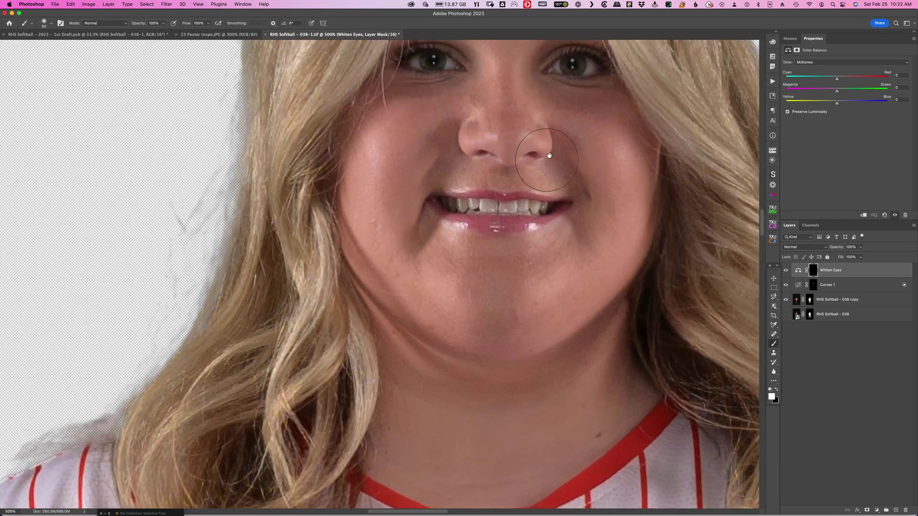
drag(549, 155, 436, 270)
key(super+equal)
key(super+equal)
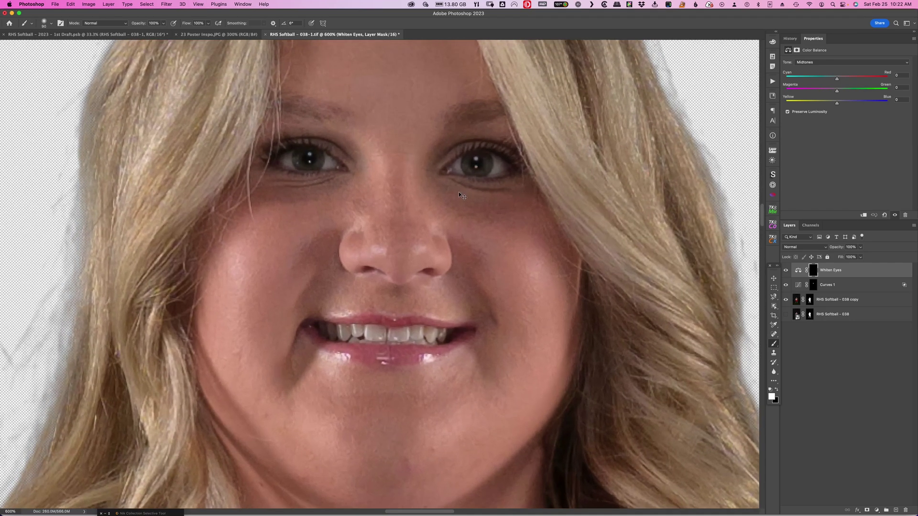
key(bracketleft)
key(bracketleft)
key(bracketleft)
key(bracketleft)
key(bracketleft)
key(bracketleft)
key(bracketleft)
key(bracketleft)
key(bracketleft)
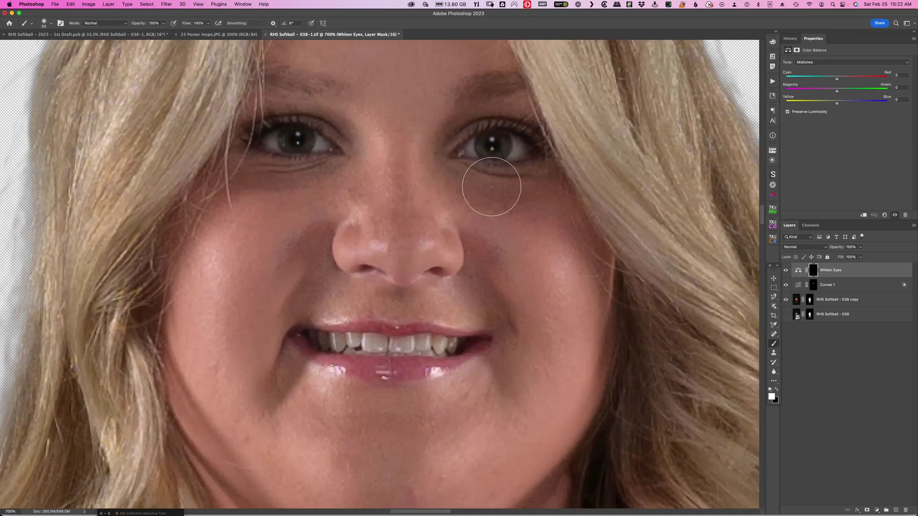
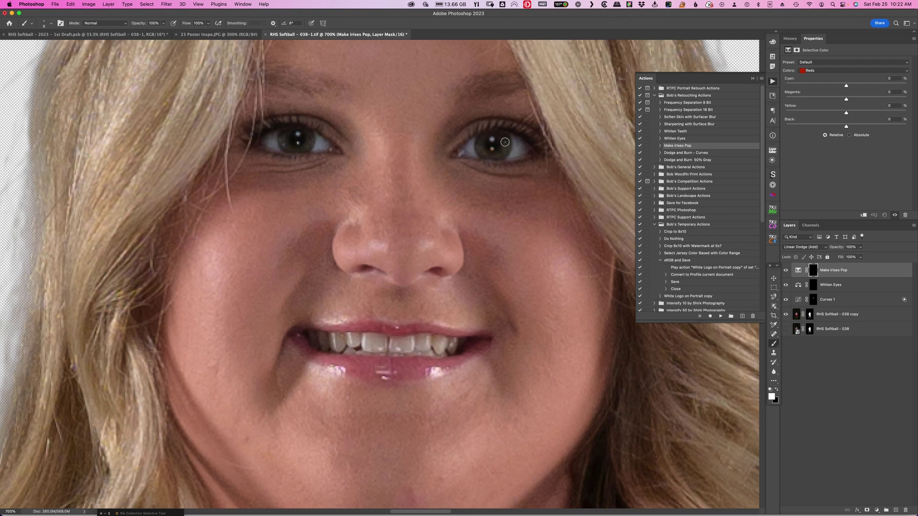
Step: Paint white over both irises on the Make Irises Pop layer's mask with the small brush
mouse_move(503, 140)
mouse_down()
mouse_move(488, 153)
mouse_move(487, 136)
mouse_move(481, 151)
mouse_move(492, 157)
mouse_move(504, 145)
mouse_move(507, 134)
mouse_move(495, 132)
mouse_up()
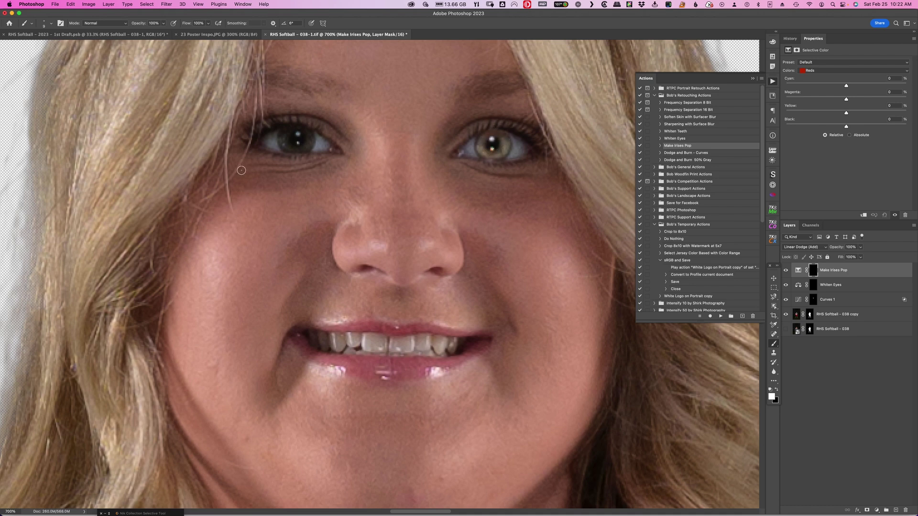
mouse_move(307, 134)
mouse_down()
mouse_move(271, 140)
mouse_move(286, 127)
mouse_move(283, 144)
mouse_move(297, 149)
mouse_move(309, 142)
mouse_move(287, 128)
mouse_up()
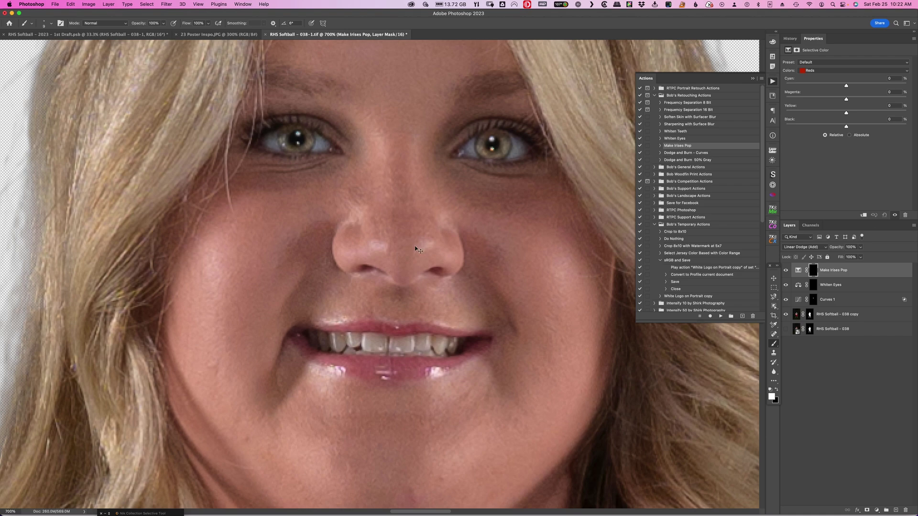
key(super+minus)
key(super+minus)
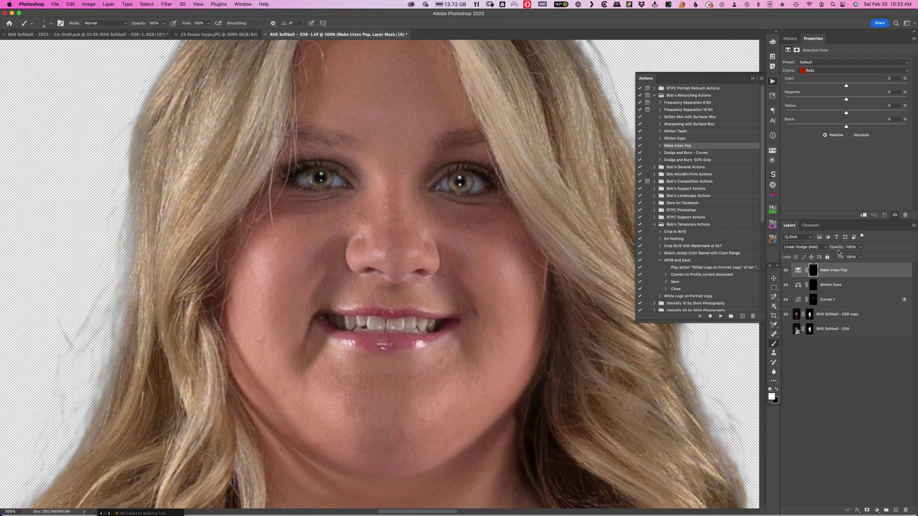
Step: Reduce the Make Irises Pop layer's opacity to 18%, comparing the eyes with the layer hidden and shown
drag(838, 252, 824, 251)
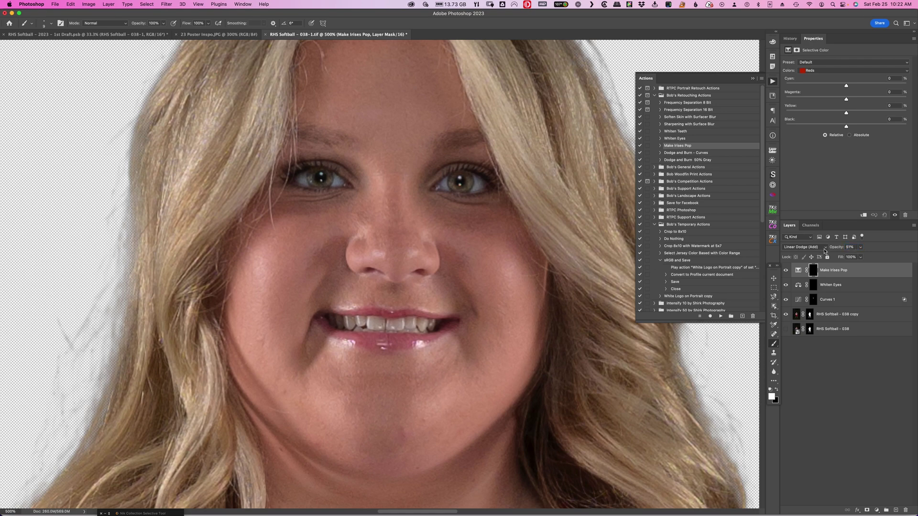
click(850, 247)
text(1)
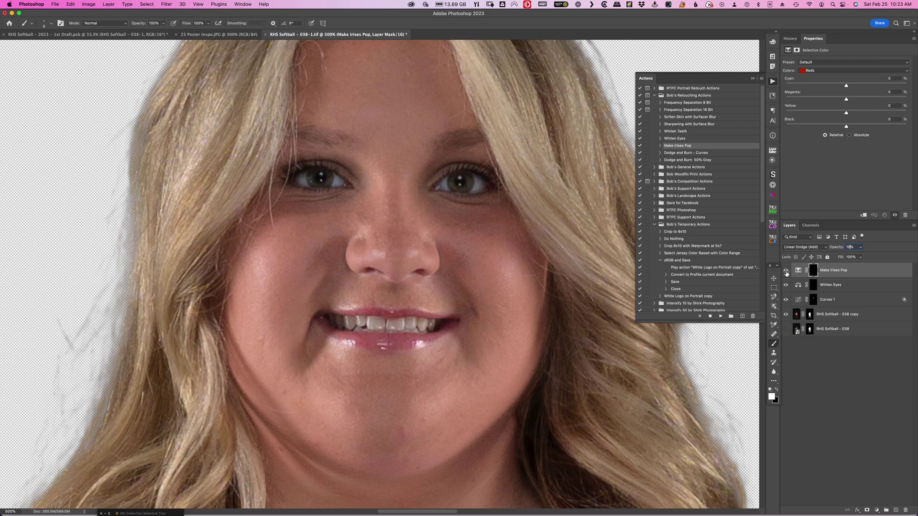
click(785, 271)
click(785, 271)
click(786, 271)
click(785, 271)
drag(835, 248, 837, 248)
click(836, 248)
drag(836, 249, 836, 249)
key(super+minus)
key(super+minus)
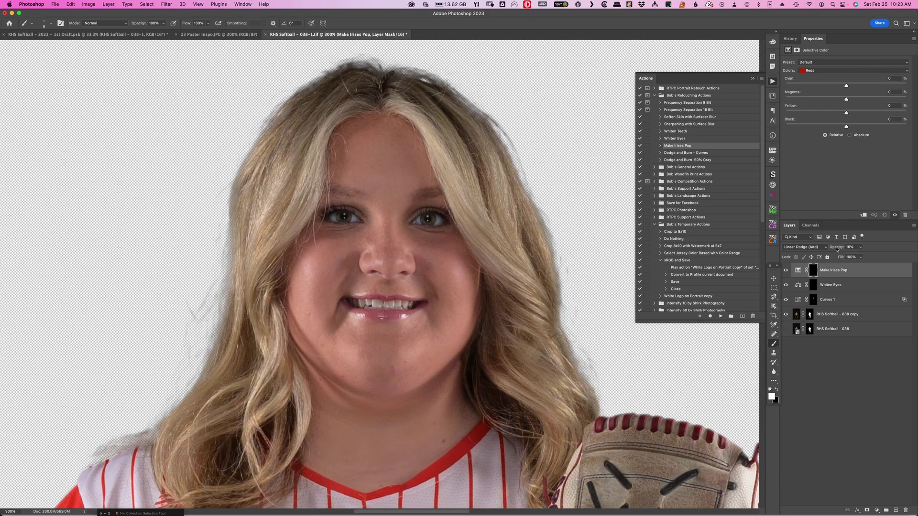
key(super+minus)
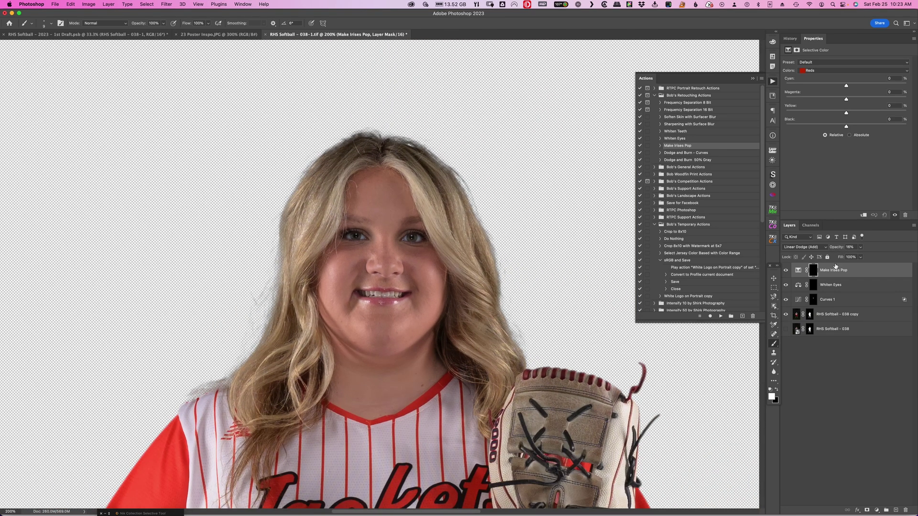
Step: Group the Make Irises Pop and Whiten Eyes layers and name the group Eyes
shift+click(864, 287)
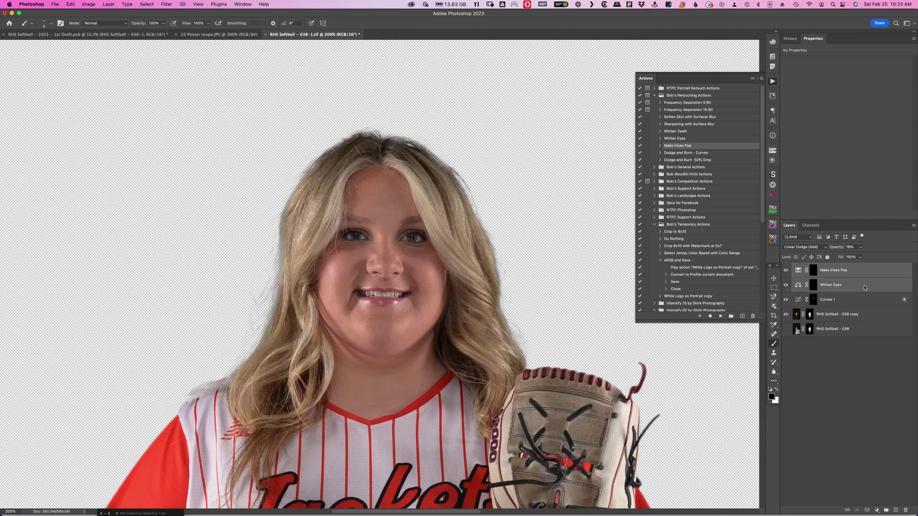
key(super+g)
double_click(812, 267)
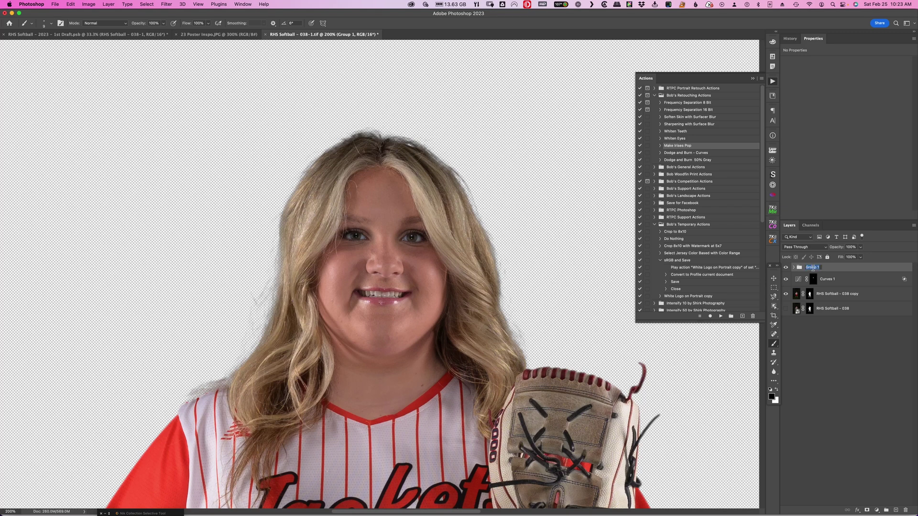
text(Eyes)
key(Return)
Step: Compare the player's face with the Eyes group hidden and shown
click(785, 268)
click(785, 268)
click(786, 268)
click(785, 268)
click(752, 79)
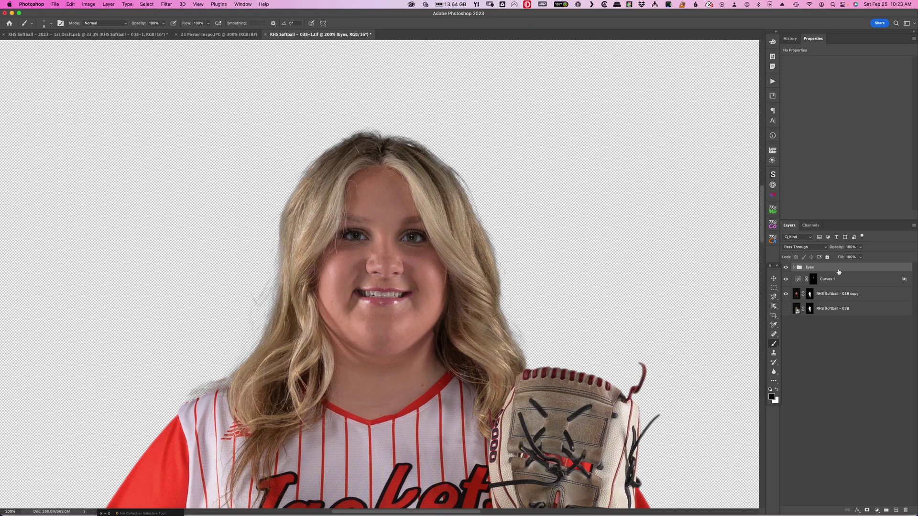
click(786, 267)
click(786, 268)
click(785, 267)
click(785, 268)
Step: Run the Dodge and Burn - Curves action to add its Dodge and Burn layers above the Eyes group
drag(565, 273, 590, 187)
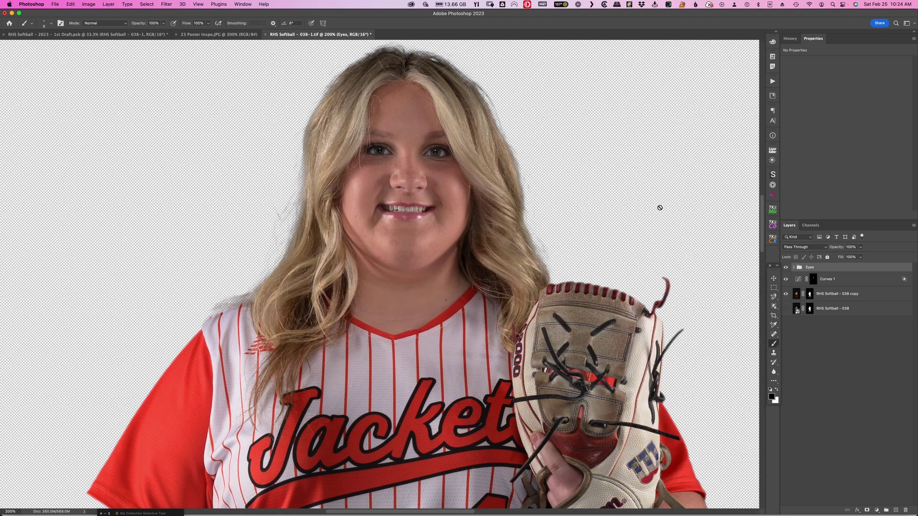
click(772, 82)
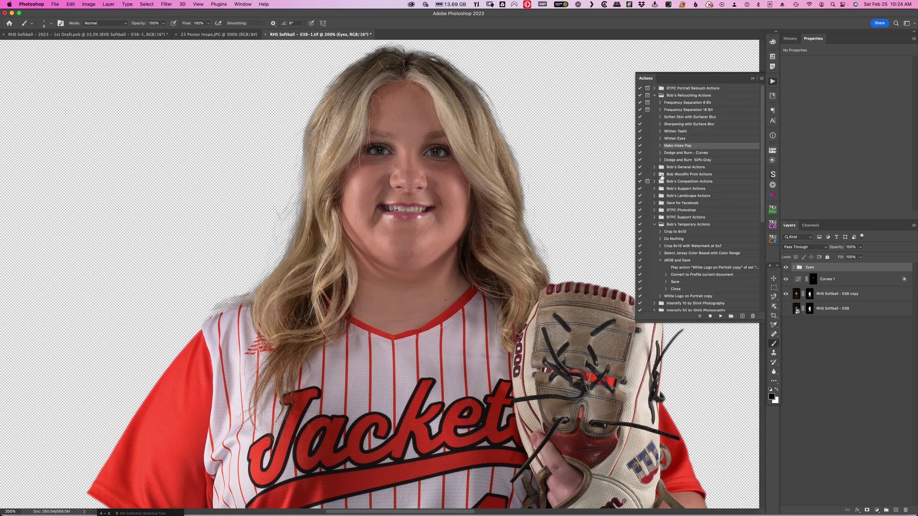
click(675, 154)
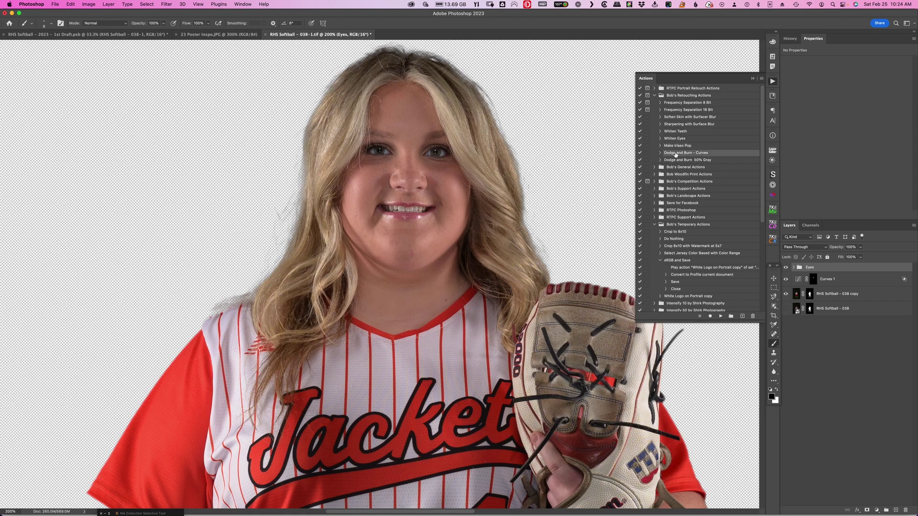
click(720, 316)
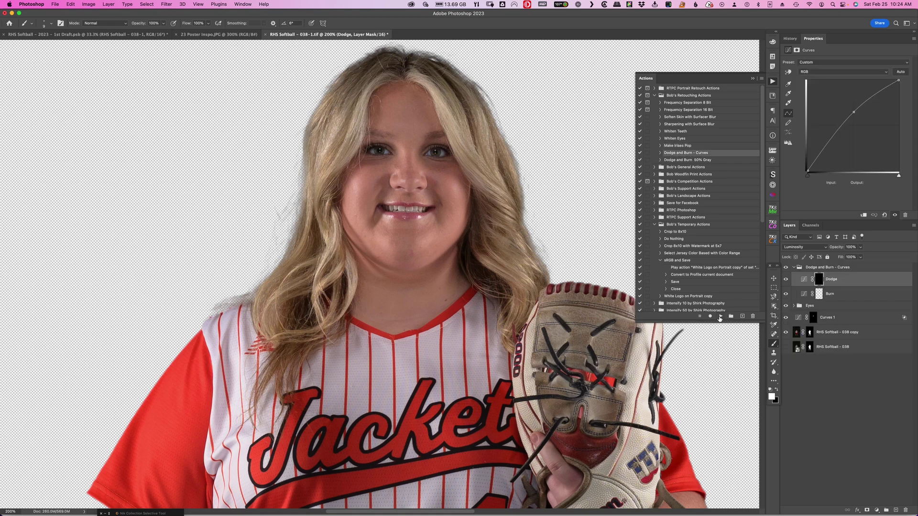
click(753, 78)
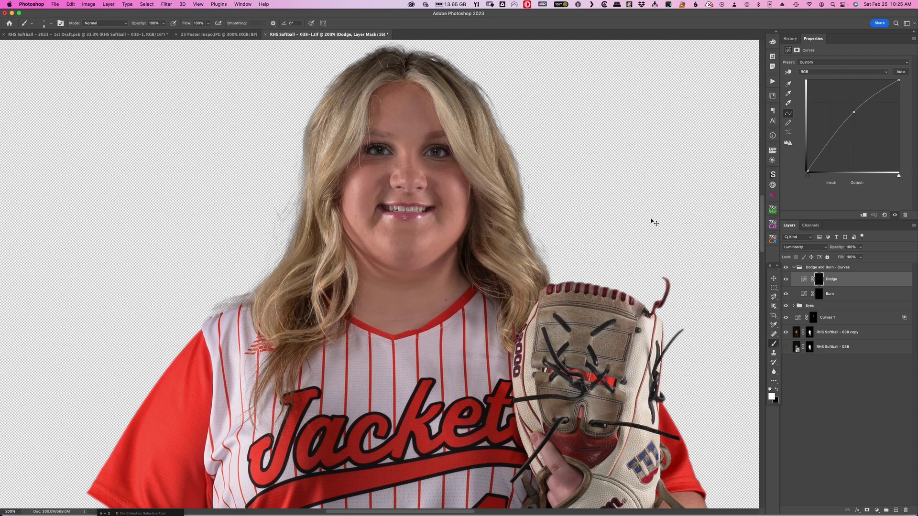
Step: Set the brush opacity to 10% and paint white on the Dodge layer's mask over the face from forehead to chin
key(super+equal)
key(super+minus)
key(super+minus)
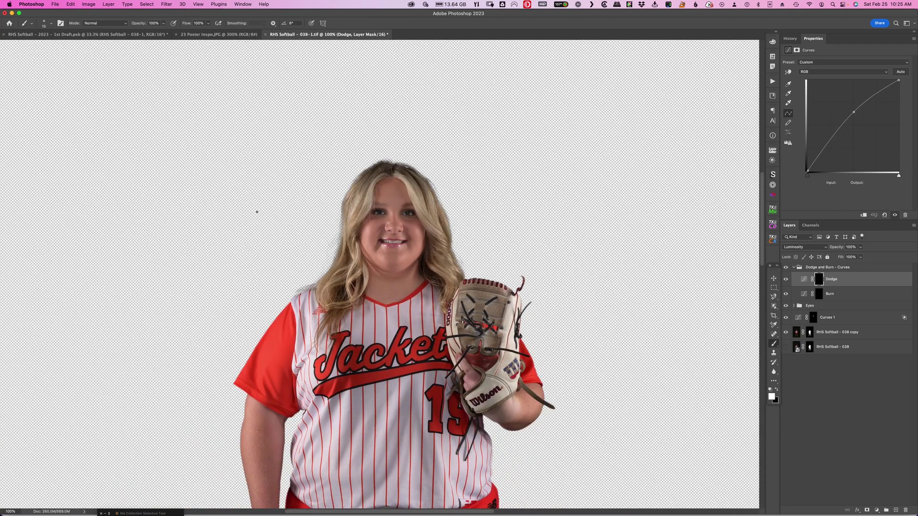
key(bracketright)
key(bracketright)
key(bracketright)
key(bracketright)
key(1)
key(super+equal)
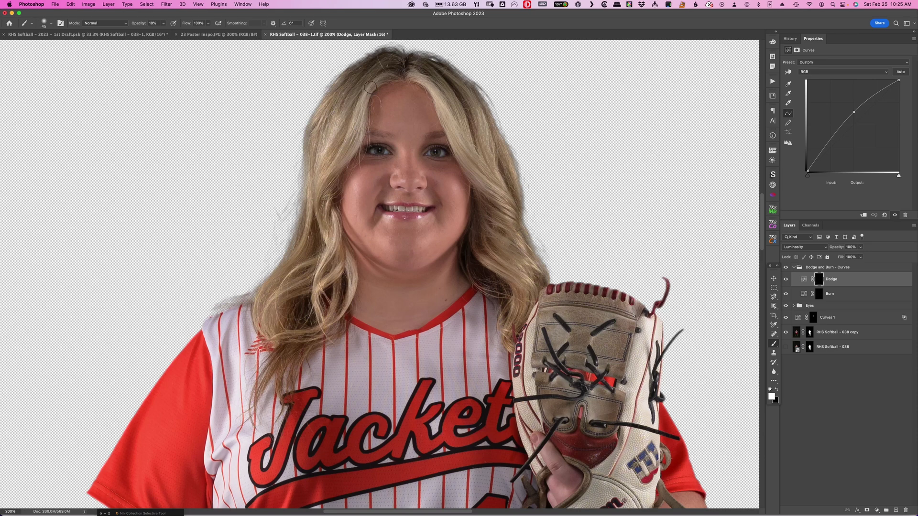
key(bracketleft)
mouse_move(449, 91)
mouse_down()
mouse_move(482, 171)
mouse_move(478, 101)
mouse_move(484, 127)
mouse_move(483, 231)
mouse_move(507, 213)
mouse_move(503, 250)
mouse_move(523, 254)
mouse_move(492, 269)
mouse_move(518, 279)
mouse_move(445, 266)
mouse_up()
Step: Dodge the highlights in the hair beside the player's cheek, varying the brush size to fit the strands
key(bracketleft)
key(bracketleft)
key(bracketleft)
mouse_move(333, 243)
mouse_down()
mouse_move(337, 227)
mouse_move(327, 256)
mouse_up()
key(bracketleft)
key(bracketleft)
key(bracketleft)
key(bracketright)
key(bracketright)
key(bracketright)
key(bracketright)
key(bracketleft)
key(bracketleft)
key(bracketleft)
key(bracketleft)
key(bracketleft)
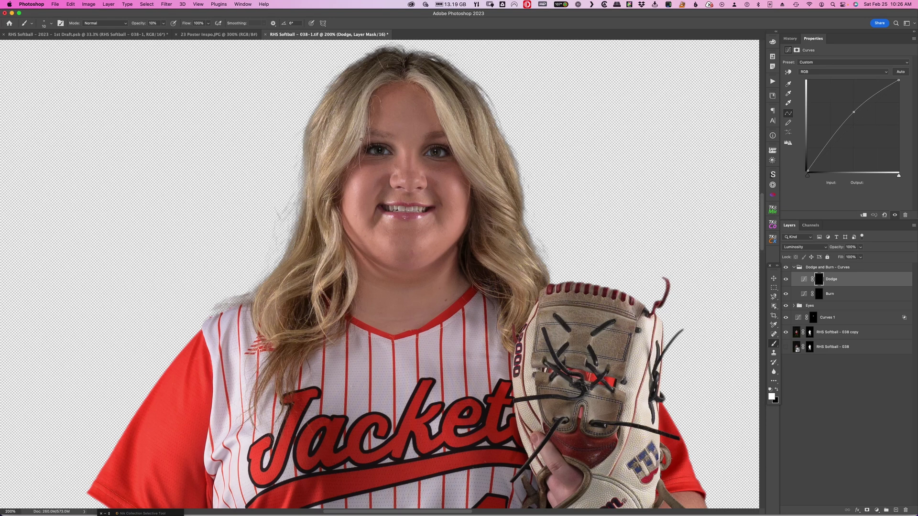
Step: Refine the Dodge layer's mask around the face and mouth with a small brush at 20% opacity
key(bracketright)
key(bracketright)
key(bracketright)
key(bracketright)
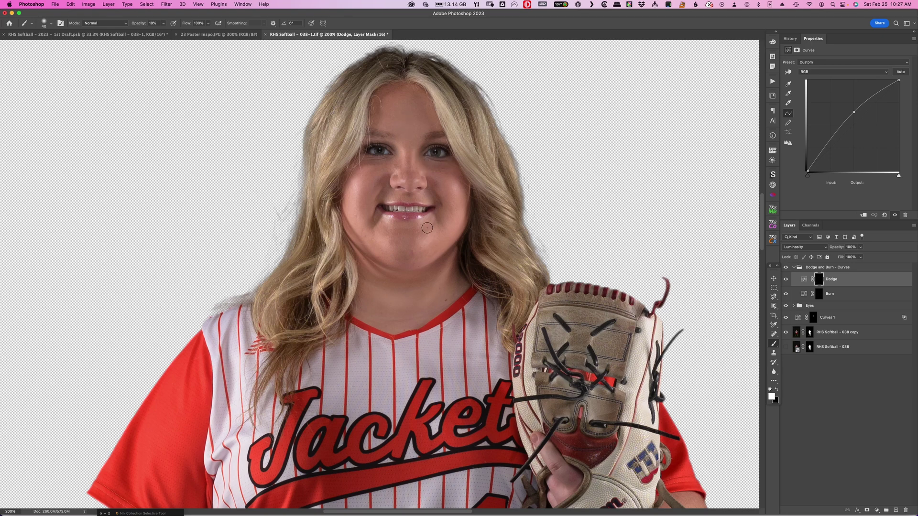
key(super+equal)
key(super+equal)
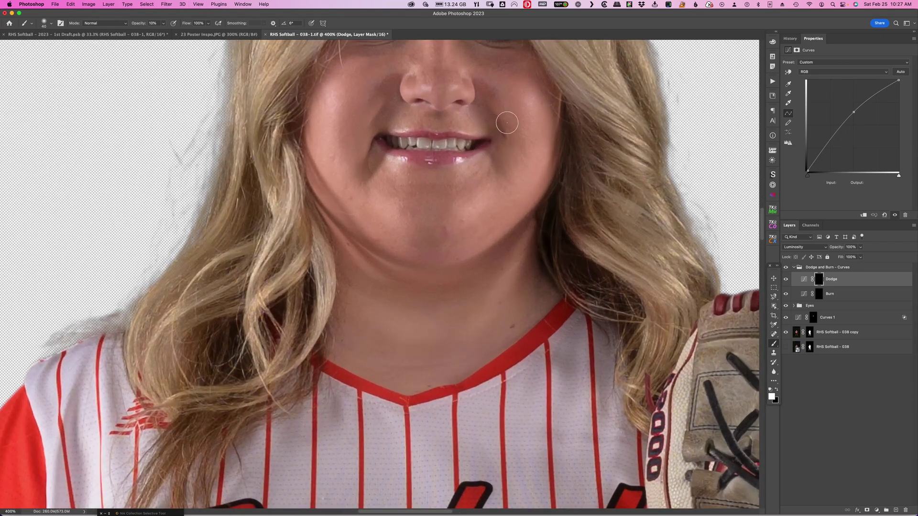
scroll(478, 134, up, 5)
key(bracketleft)
key(bracketleft)
key(bracketleft)
key(bracketleft)
key(bracketleft)
key(bracketleft)
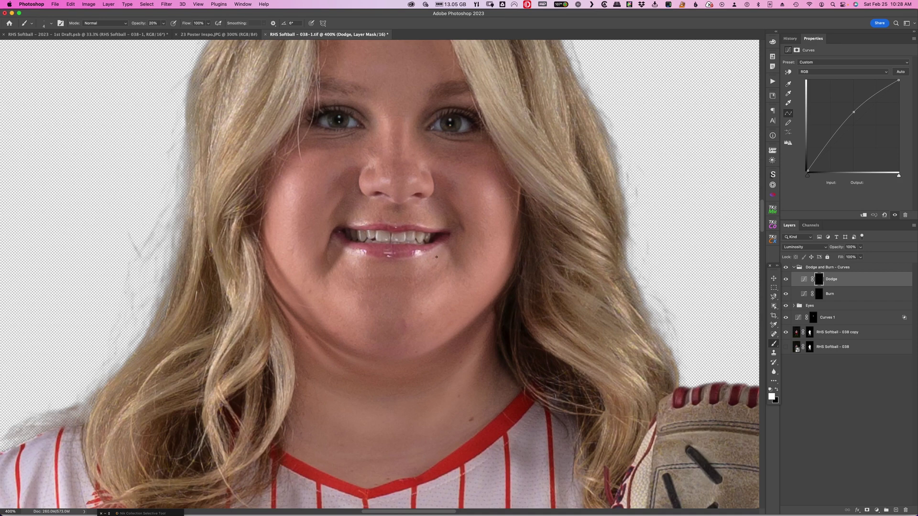
Step: Enlarge the brush, select the Burn layer, then try a stroke along the lips and undo it
key(bracketright)
key(bracketright)
key(bracketright)
key(bracketright)
key(bracketright)
click(846, 294)
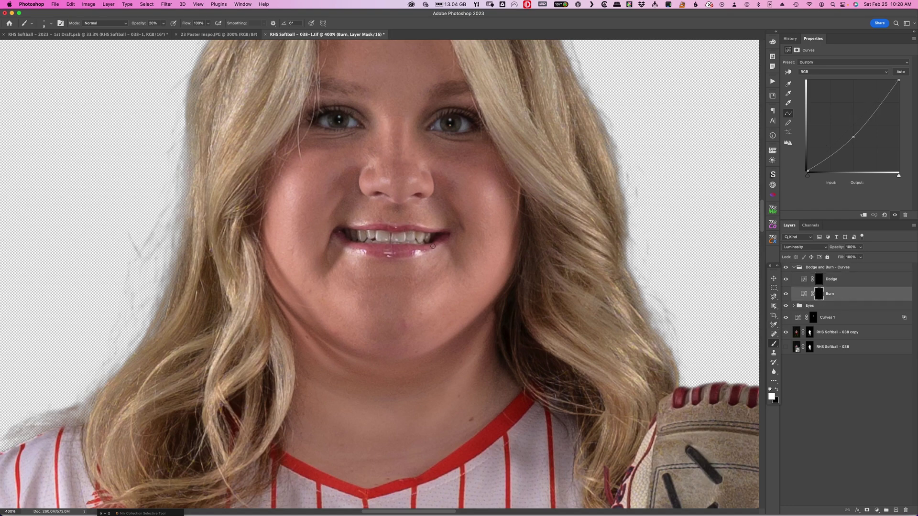
drag(432, 243, 412, 244)
key(super+z)
Step: Set the brush opacity to 10%, enlarge the brush and paint white on the Burn layer's mask down the outer cheek beside the hair
key(1)
key(bracketright)
key(bracketright)
mouse_move(488, 143)
mouse_down()
mouse_move(512, 222)
mouse_move(509, 249)
mouse_up()
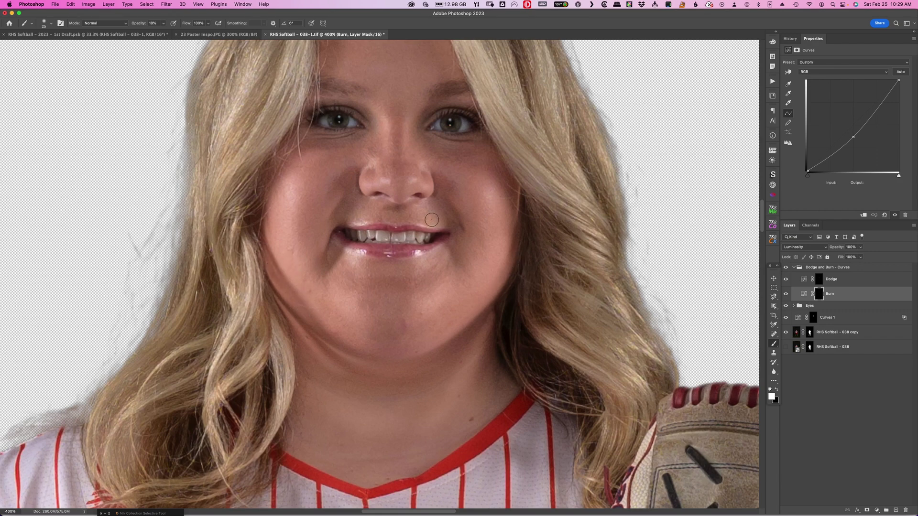
key(super+minus)
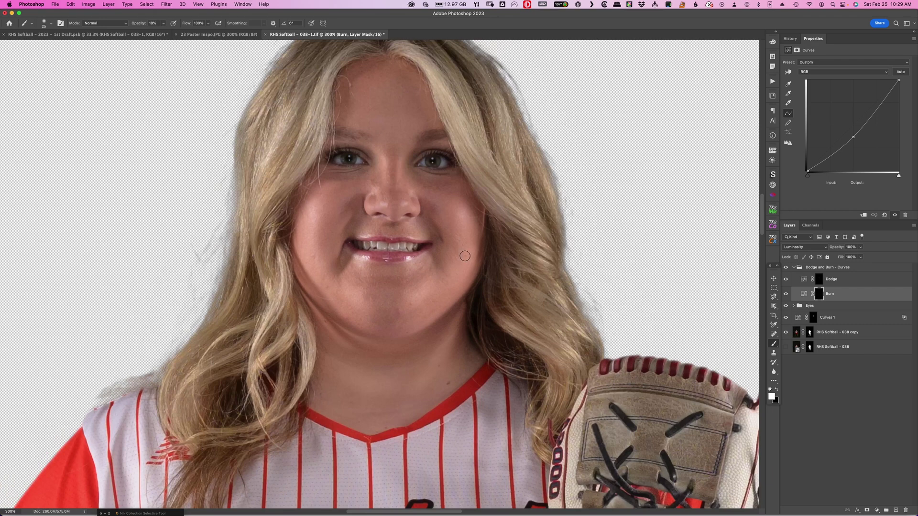
Step: Burn the shadows between the hair strands around the head and beside the face, varying the brush size to fit
scroll(466, 255, up, 2)
key(bracketright)
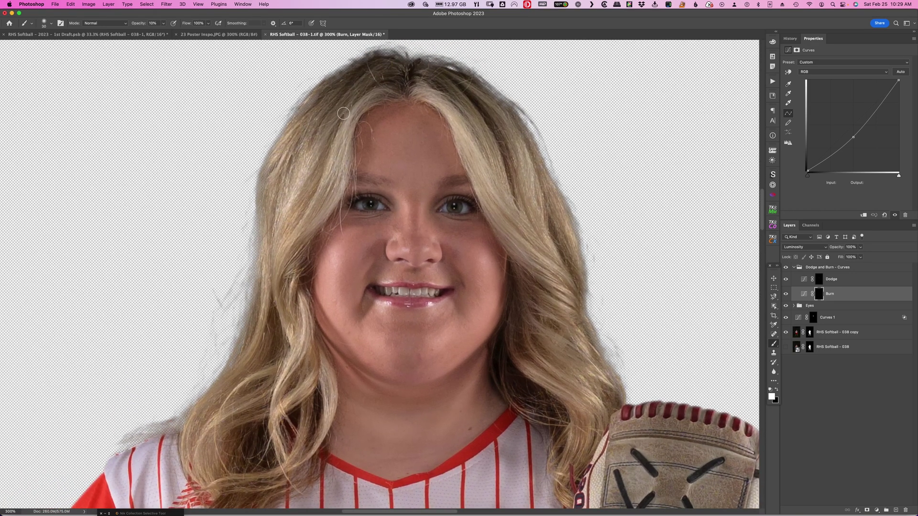
key(bracketleft)
key(bracketleft)
key(bracketleft)
key(bracketleft)
key(bracketright)
key(bracketleft)
key(bracketright)
Step: Compare the portrait before and after retouching by toggling the visibility of the Dodge and Burn - Curves group
scroll(464, 433, down, 10)
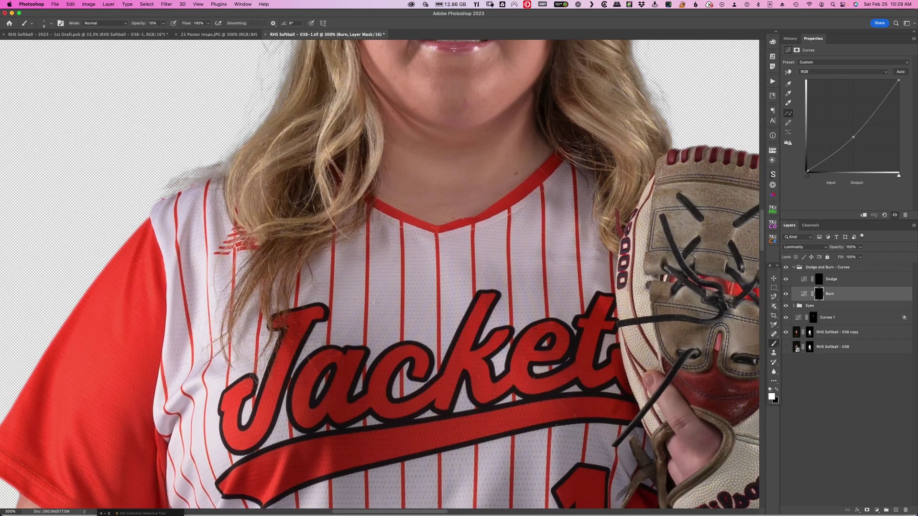
key(super+minus)
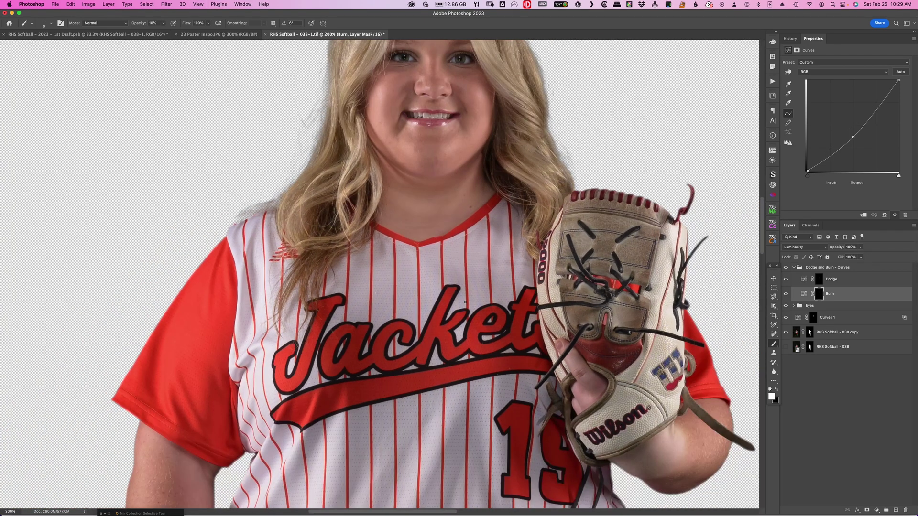
scroll(429, 292, up, 5)
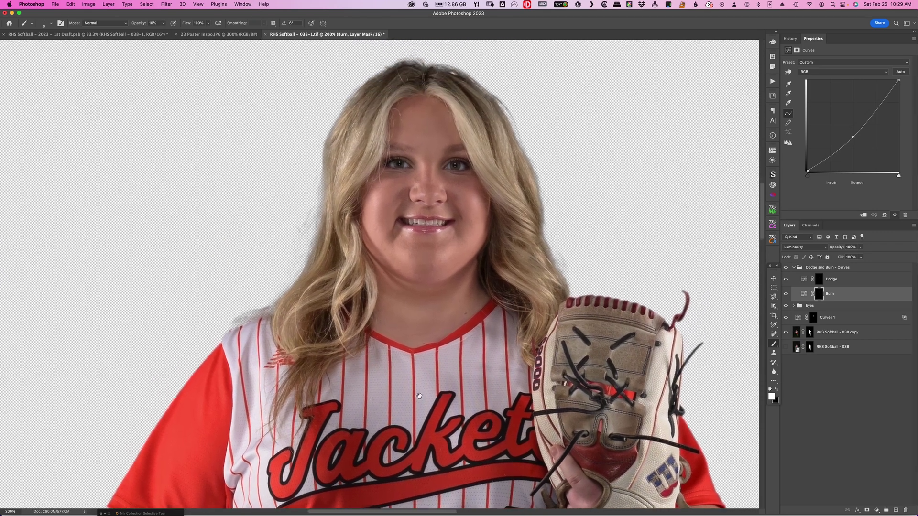
click(785, 268)
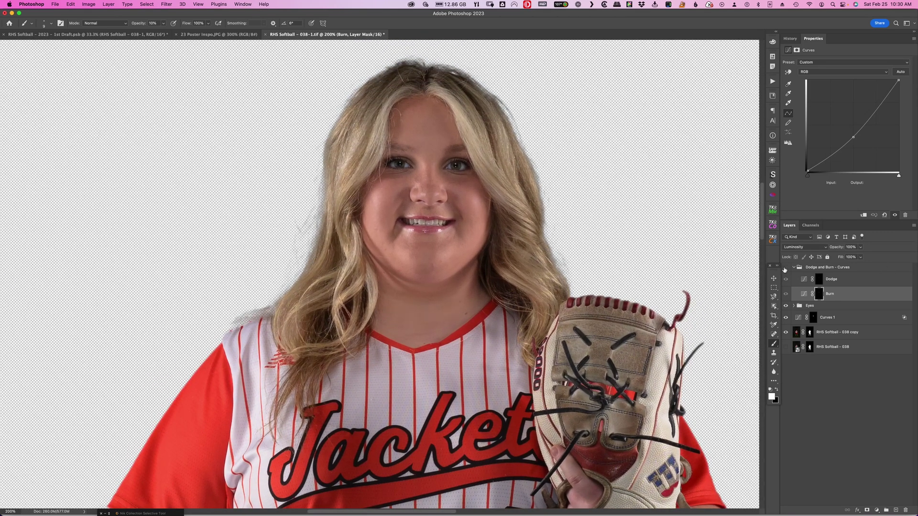
click(784, 268)
click(784, 269)
click(784, 269)
click(784, 269)
click(784, 269)
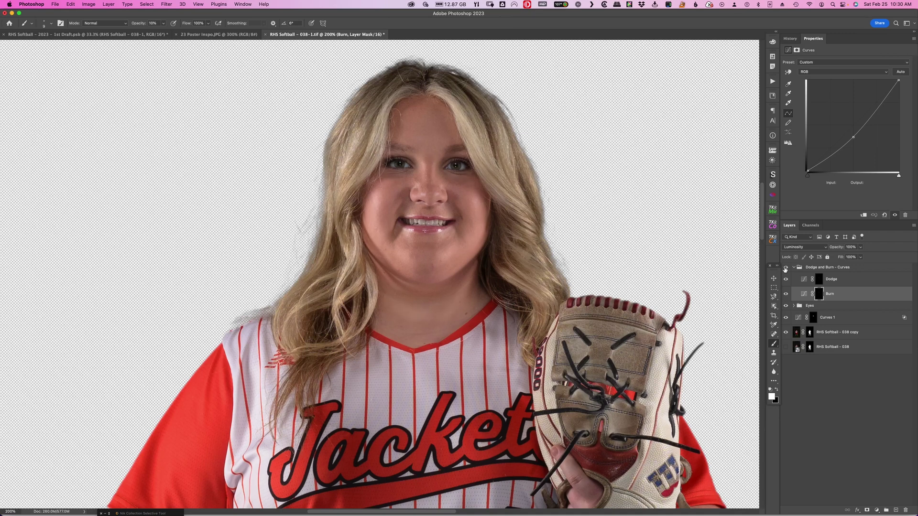
Step: Select the Dodge layer and brighten the highlights on the jersey's shoulder and upper folds with a small 10% opacity brush
click(847, 287)
drag(420, 400, 633, 282)
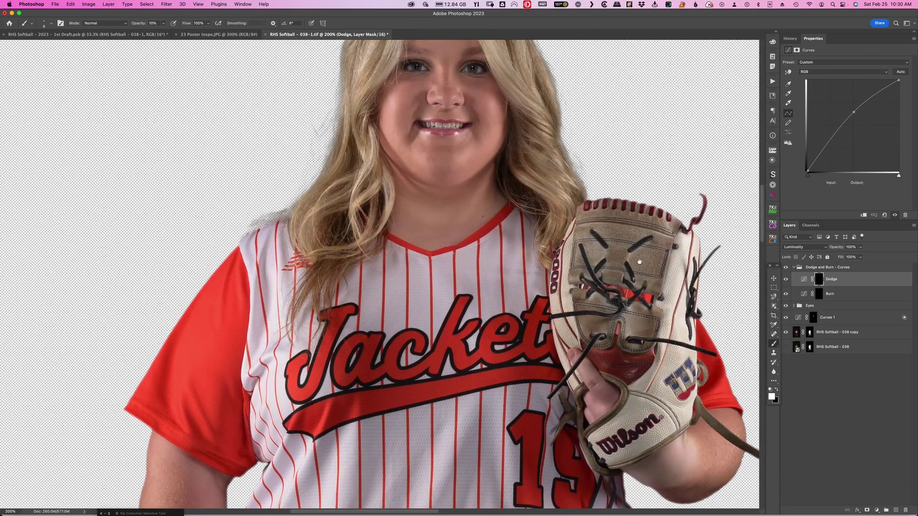
drag(477, 423, 490, 358)
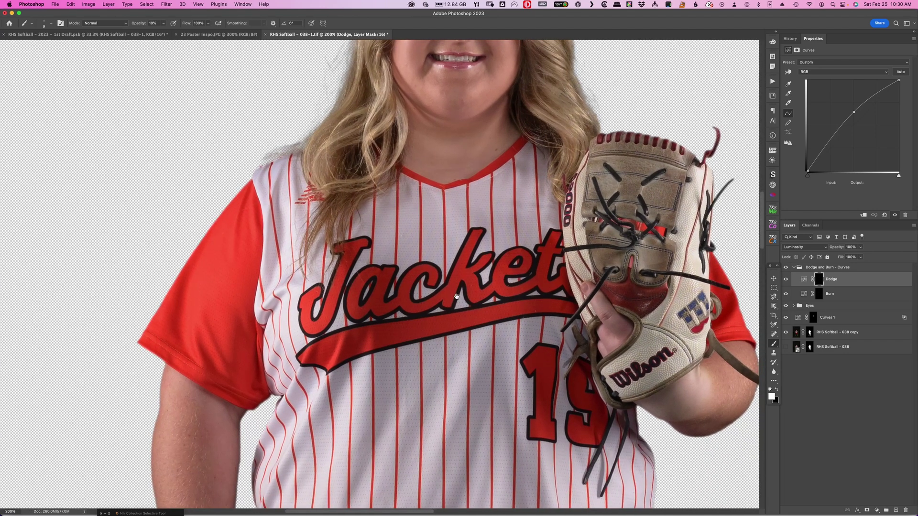
drag(419, 257, 491, 303)
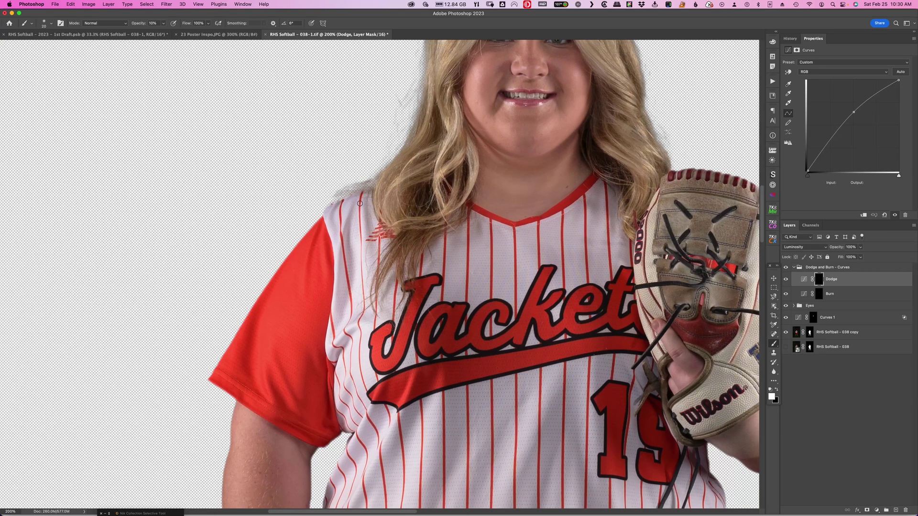
key(bracketleft)
Step: Dodge the light fabric folds on the lower jersey beneath the Jackets lettering, adjusting the brush size as needed
drag(467, 401, 342, 278)
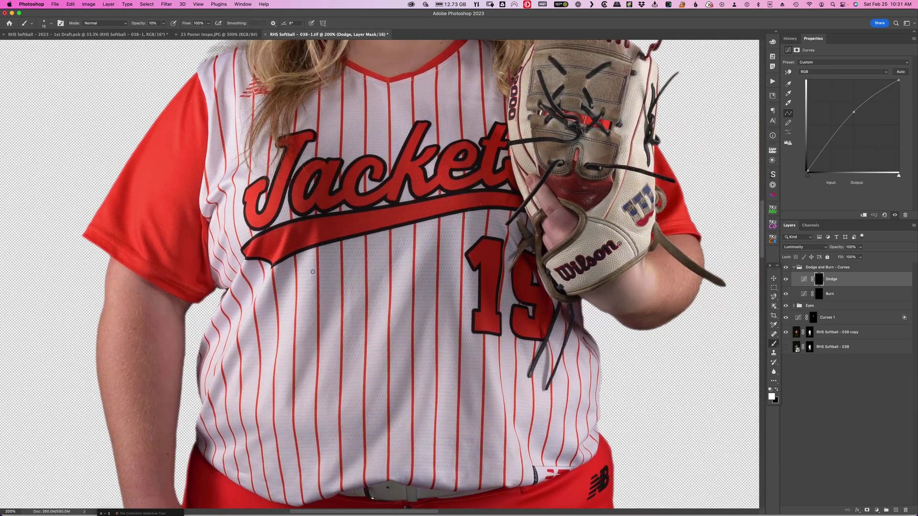
key(bracketright)
mouse_move(251, 384)
mouse_down()
mouse_move(242, 362)
mouse_move(316, 346)
mouse_move(363, 289)
mouse_move(335, 325)
mouse_up()
key(bracketleft)
key(bracketleft)
Step: Dodge the jersey highlights on the upper chest between the neckline and the glove with a small brush
drag(482, 119, 470, 212)
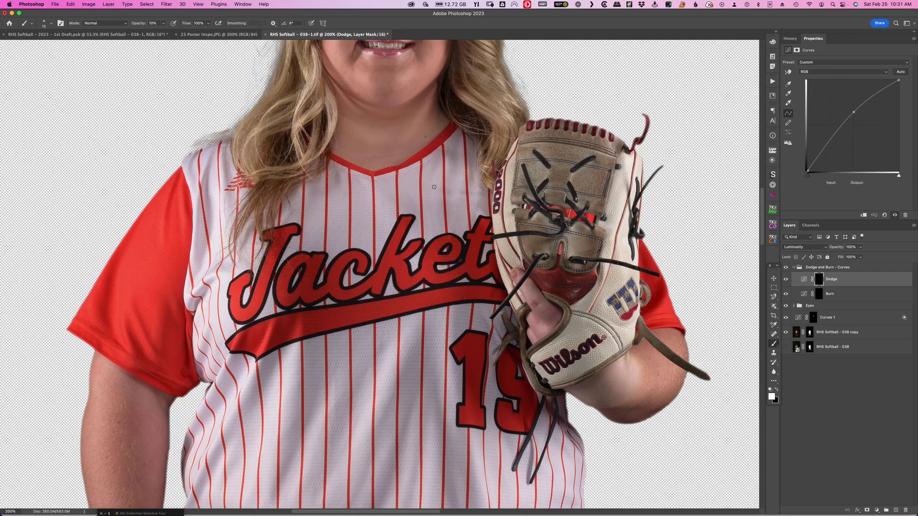
key(bracketright)
key(bracketright)
key(bracketleft)
key(bracketleft)
key(bracketleft)
Step: Dodge the folds along the jersey's hem and the highlights on the upper pants, changing the brush size for each area
drag(380, 398, 369, 75)
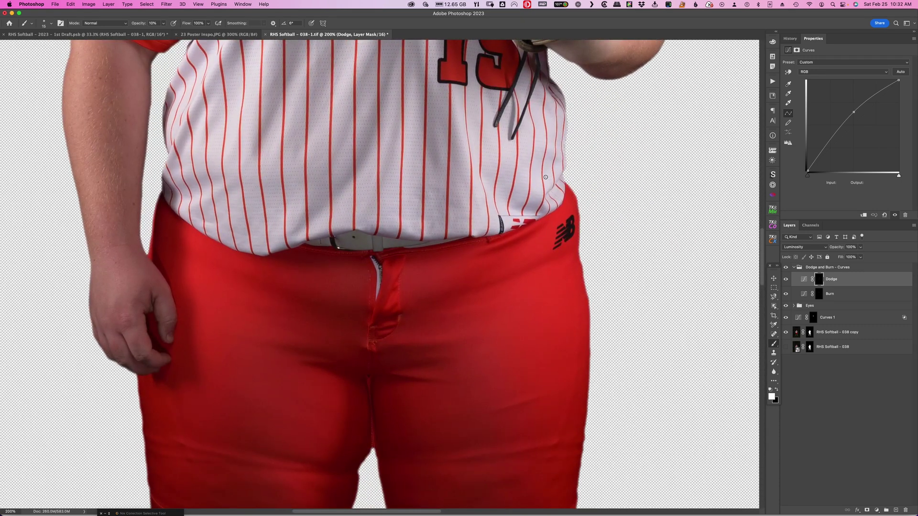
key(bracketright)
key(bracketright)
key(bracketright)
key(bracketleft)
key(bracketright)
key(bracketright)
key(bracketright)
key(bracketright)
key(bracketright)
key(bracketleft)
key(bracketleft)
key(bracketleft)
key(bracketleft)
key(bracketright)
key(bracketleft)
key(bracketleft)
key(bracketleft)
mouse_move(528, 396)
mouse_down()
mouse_move(488, 408)
mouse_move(513, 407)
mouse_move(486, 419)
mouse_move(496, 445)
mouse_move(472, 455)
mouse_move(550, 445)
mouse_up()
key(bracketright)
key(bracketleft)
key(bracketleft)
key(bracketleft)
key(bracketleft)
Step: Enlarge the brush and dodge the broad highlights on the thigh nearest the hanging hand
drag(270, 378, 428, 191)
key(bracketright)
key(bracketright)
key(bracketright)
key(bracketright)
key(bracketright)
key(bracketright)
key(bracketright)
key(bracketleft)
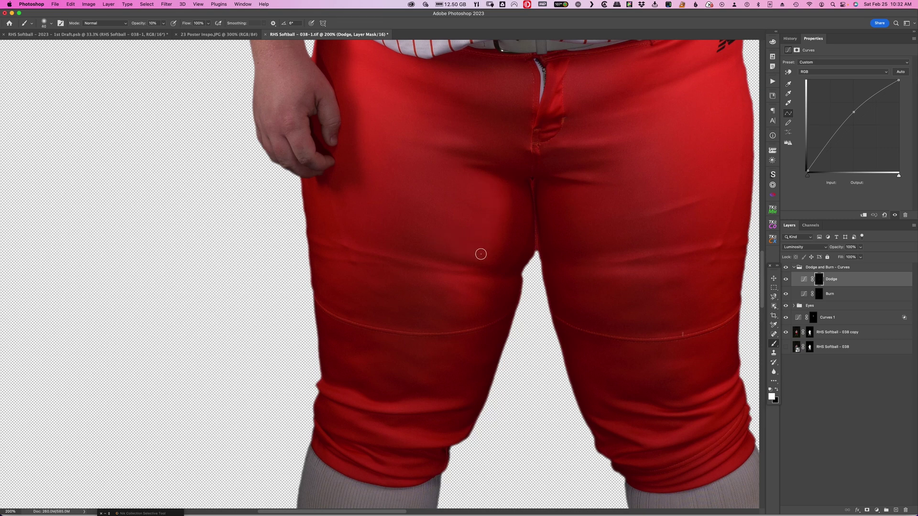
Step: Dodge the narrower pants folds on the same leg down to the knee cuff with smaller brush sizes
key(bracketleft)
key(bracketleft)
key(bracketleft)
key(bracketleft)
key(bracketleft)
key(bracketleft)
key(bracketright)
key(bracketleft)
key(bracketleft)
key(bracketleft)
key(bracketright)
key(bracketright)
key(bracketright)
key(bracketleft)
key(bracketright)
key(bracketright)
drag(429, 355, 444, 239)
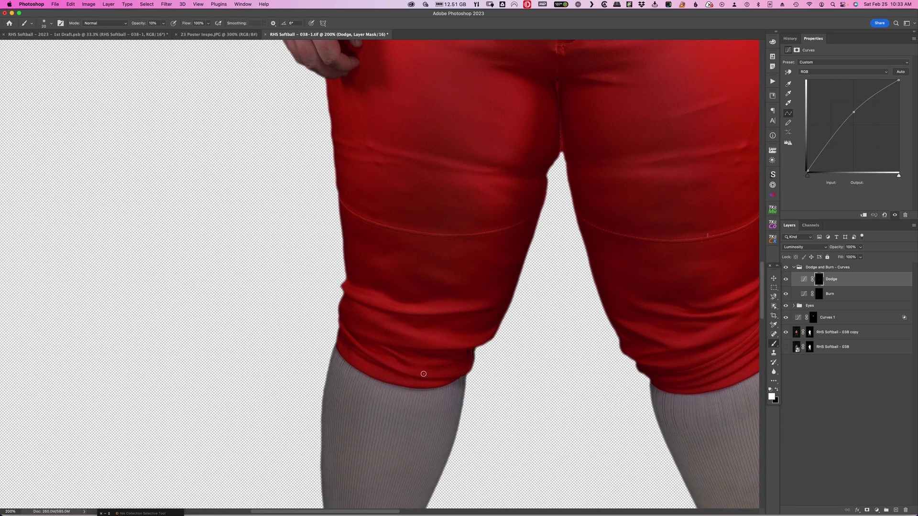
key(bracketleft)
Step: Dodge the highlights on the other pant leg, from the hip below the logo down to the gathered knee folds
scroll(557, 308, up, 10)
scroll(557, 307, right, 10)
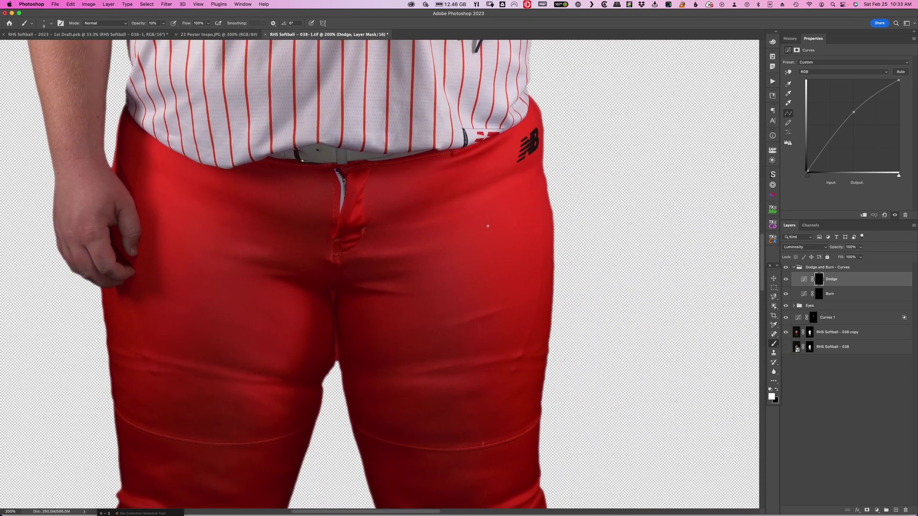
drag(466, 397, 470, 187)
key(bracketleft)
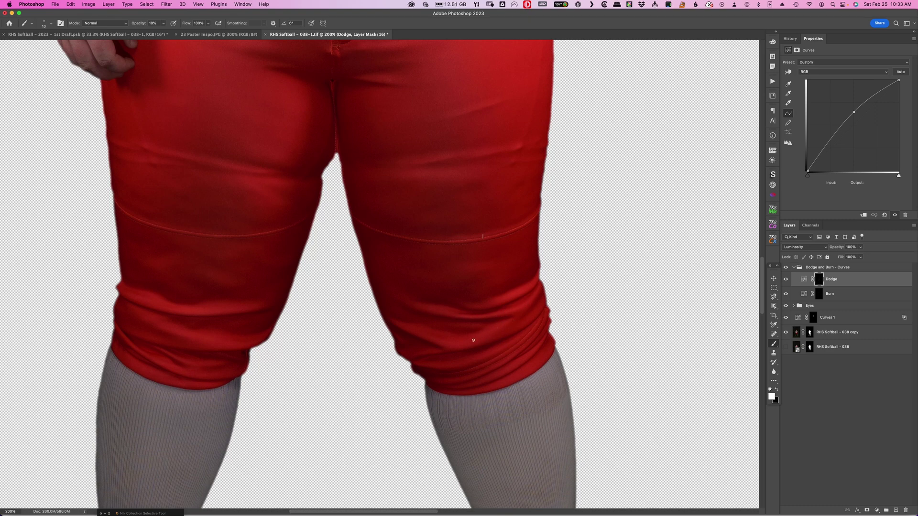
key(bracketleft)
key(bracketright)
key(bracketright)
Step: Dodge the centres of both socks lengthwise on the Dodge layer's mask, using a larger brush
scroll(486, 375, down, 10)
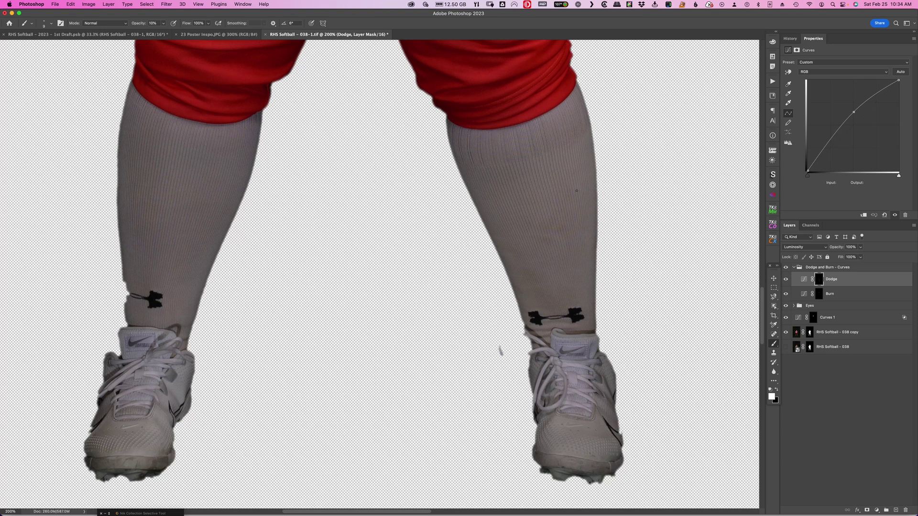
key(bracketright)
key(bracketright)
key(bracketright)
key(bracketleft)
key(bracketleft)
key(bracketright)
mouse_move(168, 128)
mouse_down()
mouse_move(241, 129)
mouse_move(170, 136)
mouse_move(179, 129)
mouse_move(168, 112)
mouse_move(198, 245)
mouse_move(188, 291)
mouse_move(202, 196)
mouse_move(182, 304)
mouse_up()
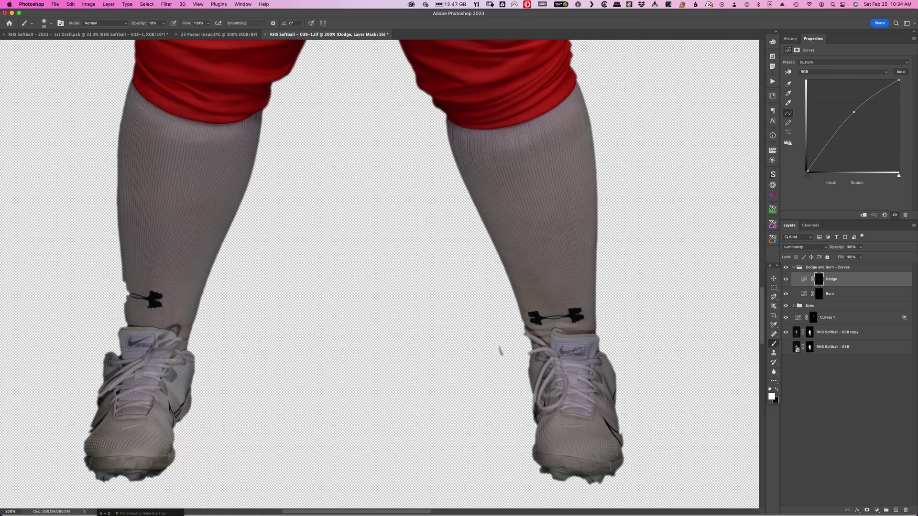
Step: Dodge the highlights on the shoes, varying the brush size for the tongues, laces and toes
key(bracketleft)
key(bracketleft)
key(bracketright)
key(bracketright)
key(bracketright)
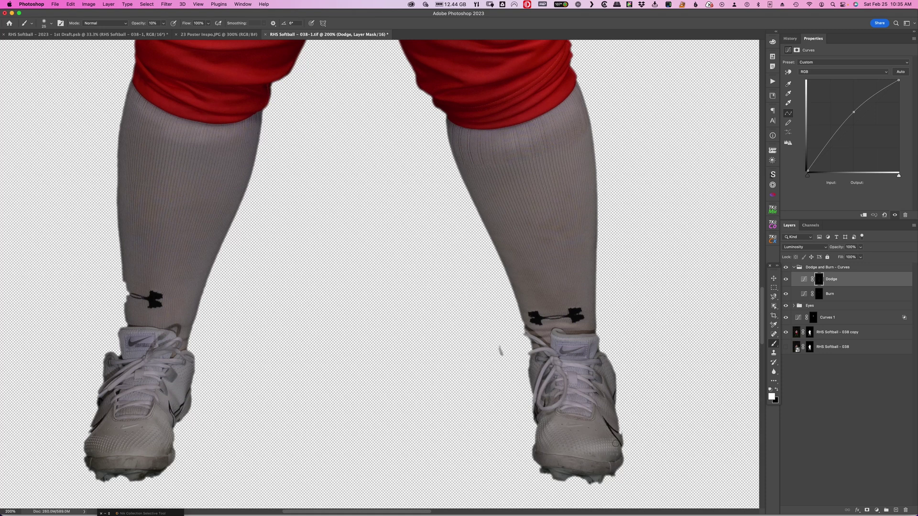
key(bracketleft)
key(bracketleft)
key(bracketright)
key(bracketleft)
Step: Select the Burn layer's mask and darken the shadowed folds of the jersey with a small brush
drag(416, 193, 482, 444)
drag(561, 202, 517, 407)
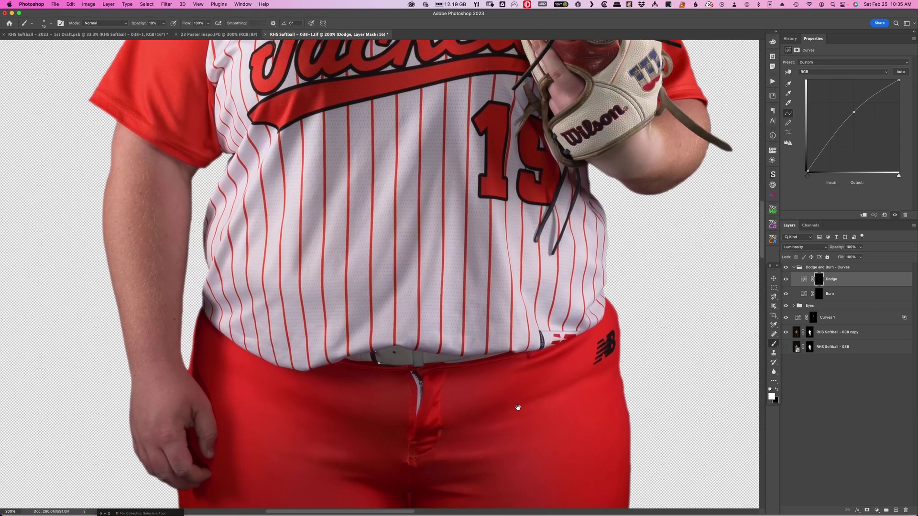
mouse_move(442, 187)
mouse_down()
mouse_move(528, 301)
mouse_move(418, 340)
mouse_move(473, 348)
mouse_up()
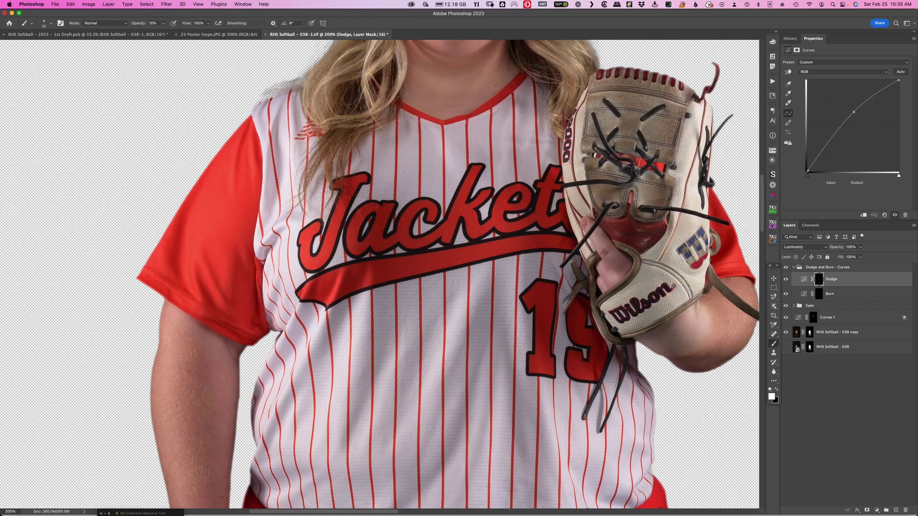
click(819, 294)
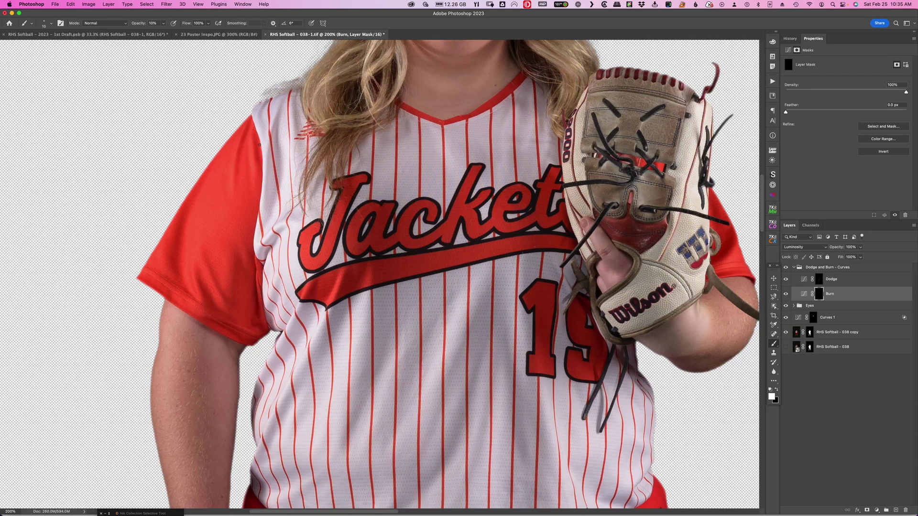
key(bracketright)
key(bracketleft)
key(bracketright)
key(bracketleft)
drag(518, 383, 529, 432)
Step: Burn the shadows around the jersey number and beneath the glove, fine-tuning the brush size
drag(560, 352, 427, 316)
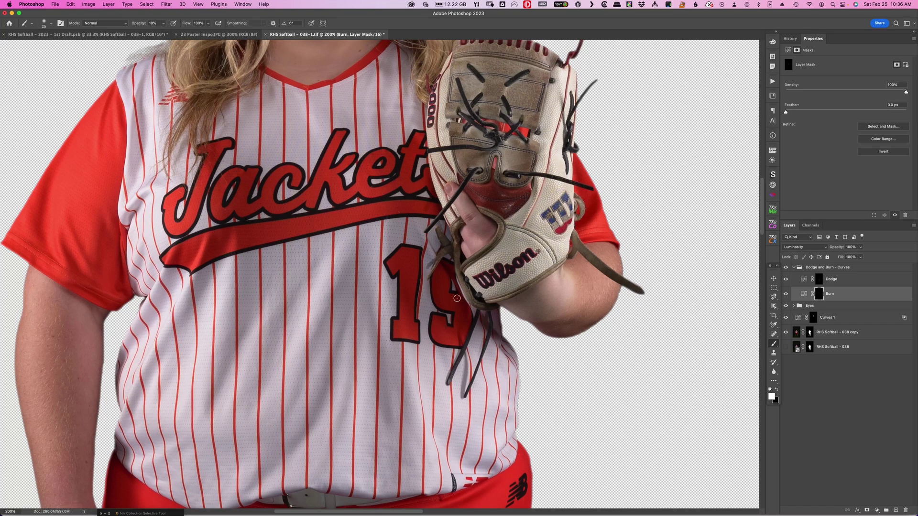
key(bracketleft)
key(bracketright)
key(bracketleft)
Step: Burn the shadows at the belt and on the red sleeve behind the glove with a smaller brush
scroll(468, 412, down, 10)
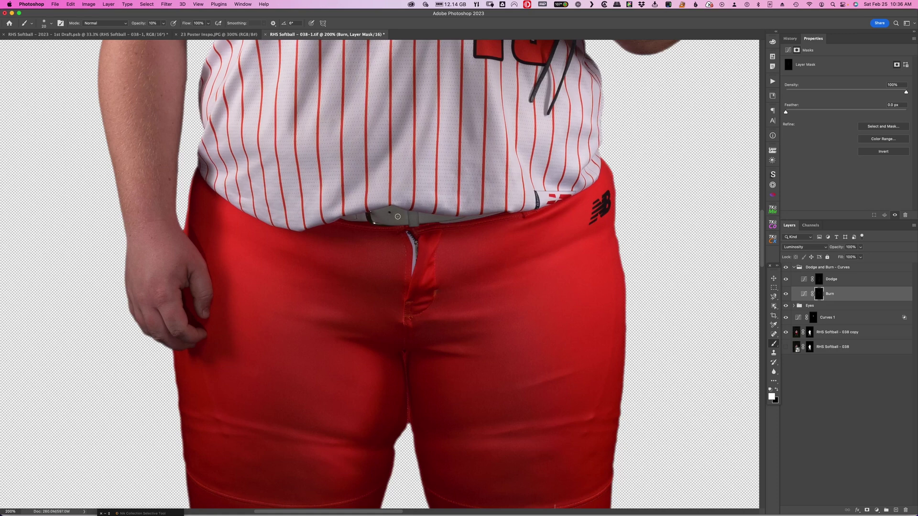
scroll(534, 180, up, 10)
scroll(534, 180, right, 8)
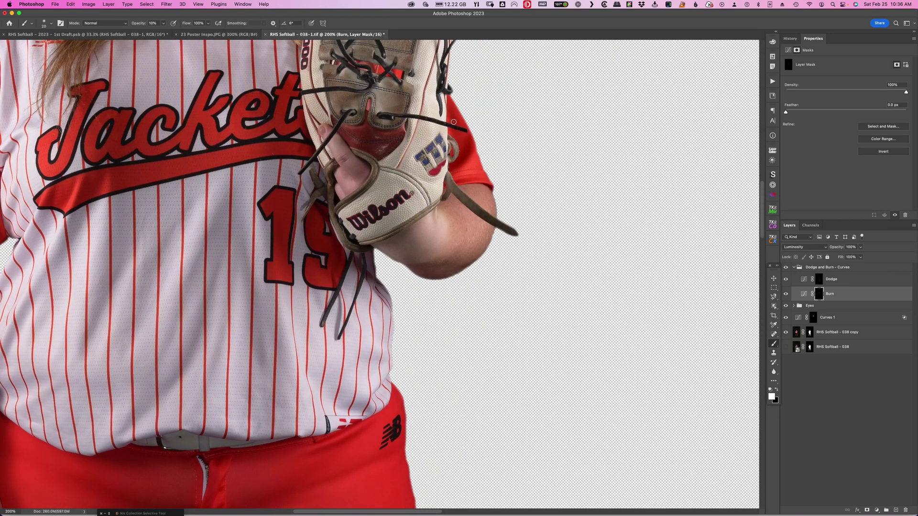
key(bracketleft)
Step: Burn the creases across the hips and upper pants around the fly, adjusting the brush size
drag(247, 327, 406, 55)
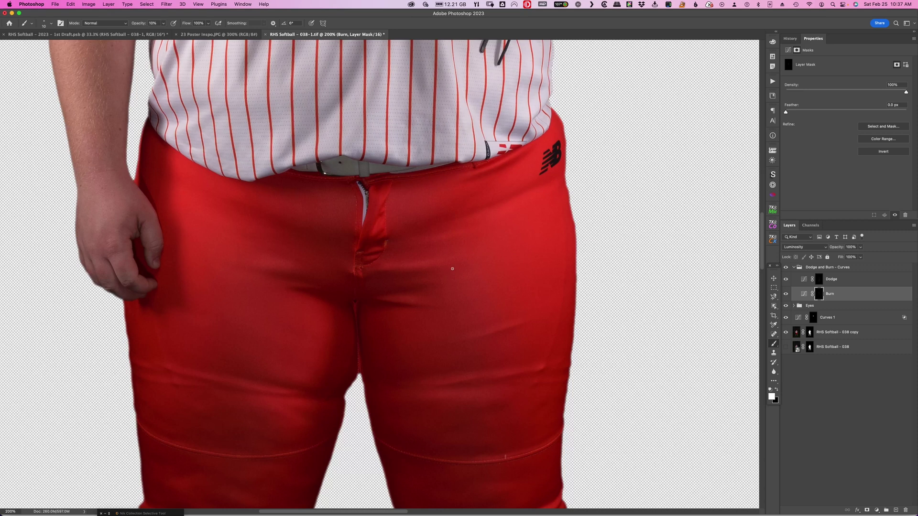
key(bracketright)
key(bracketright)
key(bracketleft)
key(bracketleft)
Step: Burn the shadows between the folds on both thighs and around the knee seams, alternating between small and larger brushes
drag(459, 390, 538, 253)
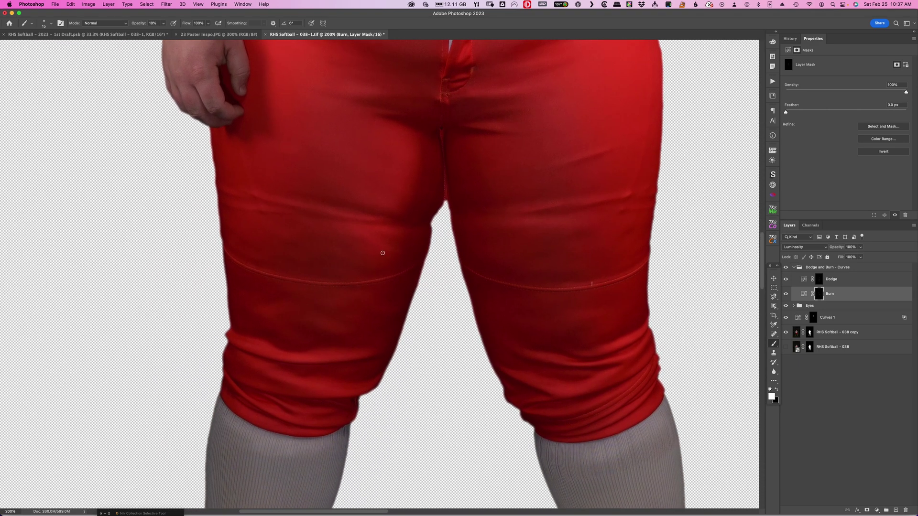
key(bracketleft)
key(bracketright)
key(bracketright)
key(bracketright)
key(bracketleft)
key(bracketleft)
key(bracketleft)
key(bracketright)
key(bracketright)
key(bracketright)
key(bracketright)
key(bracketleft)
key(bracketleft)
key(bracketleft)
key(bracketleft)
key(bracketright)
Step: Burn the dark creases in the gathered cuffs at the bottom of the pants with a small brush
scroll(553, 293, down, 5)
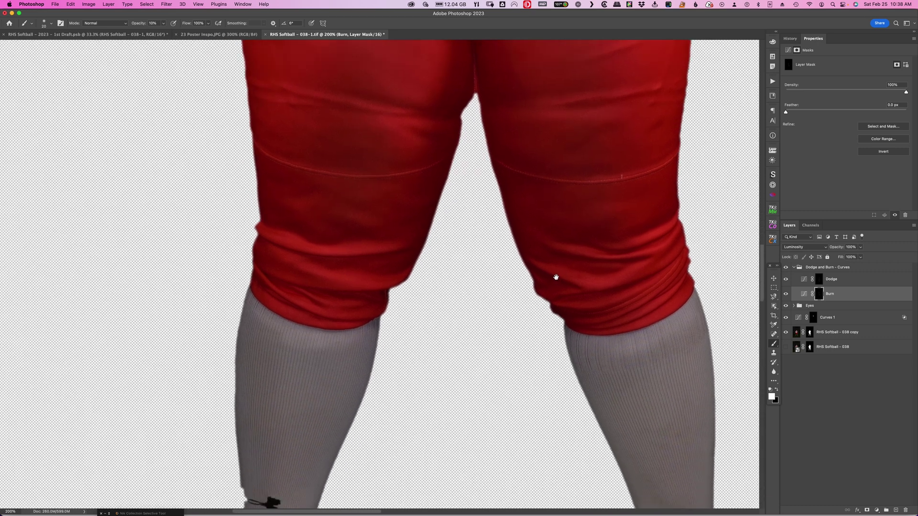
key(bracketleft)
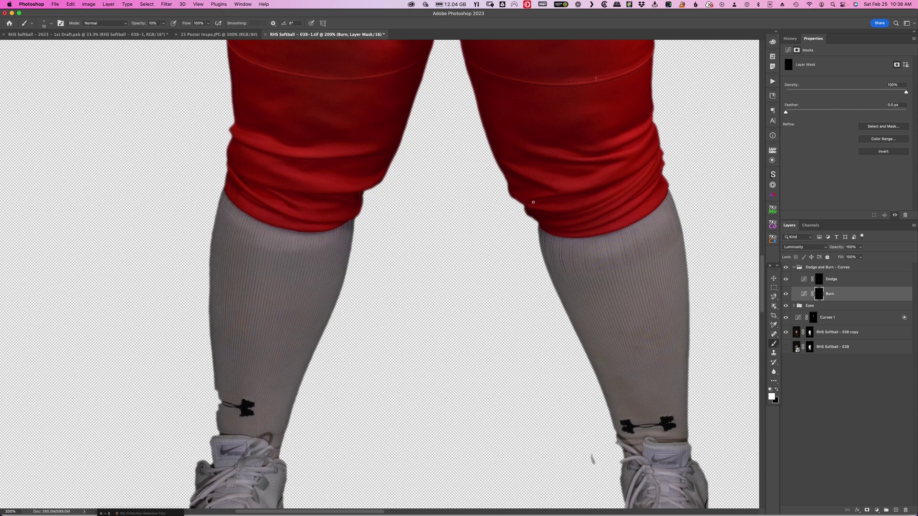
key(bracketright)
Step: Burn the shaded sides of both socks below the pant cuffs with a larger brush
drag(520, 325, 471, 207)
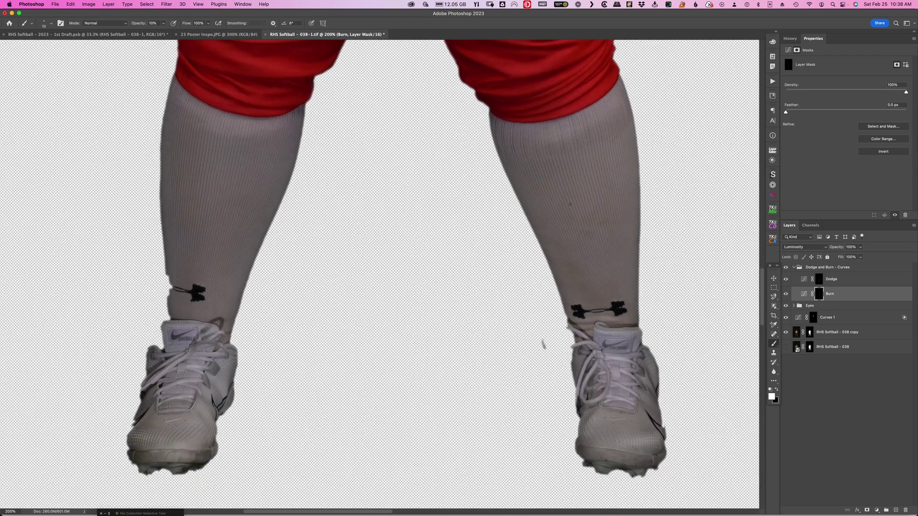
key(bracketright)
key(bracketright)
key(bracketright)
scroll(338, 381, down, 4)
scroll(338, 380, left, 2)
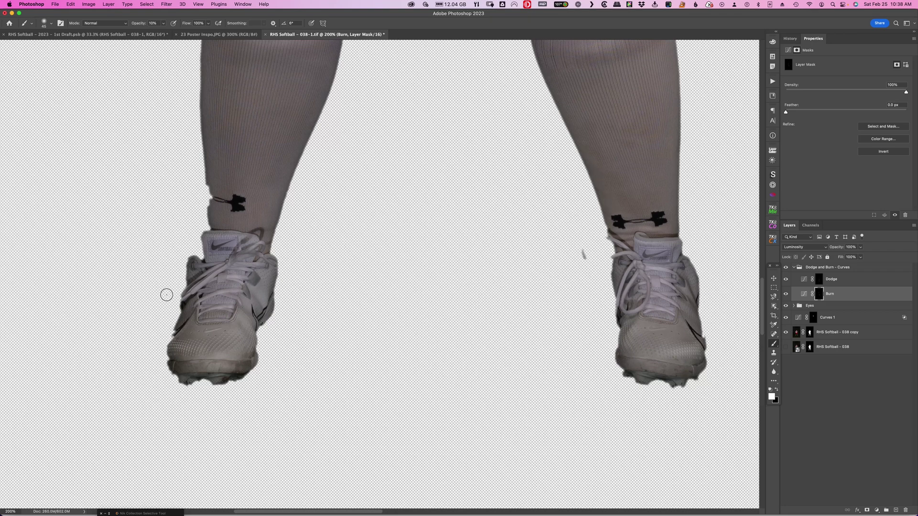
Step: Burn the shadows on both shoes with a smaller brush
key(bracketleft)
key(bracketleft)
key(bracketleft)
Step: Dodge the highlights across the hips and thighs of the red pants on the Dodge layer, starting with a much larger brush and finishing smaller
drag(634, 134, 477, 338)
scroll(477, 337, up, 15)
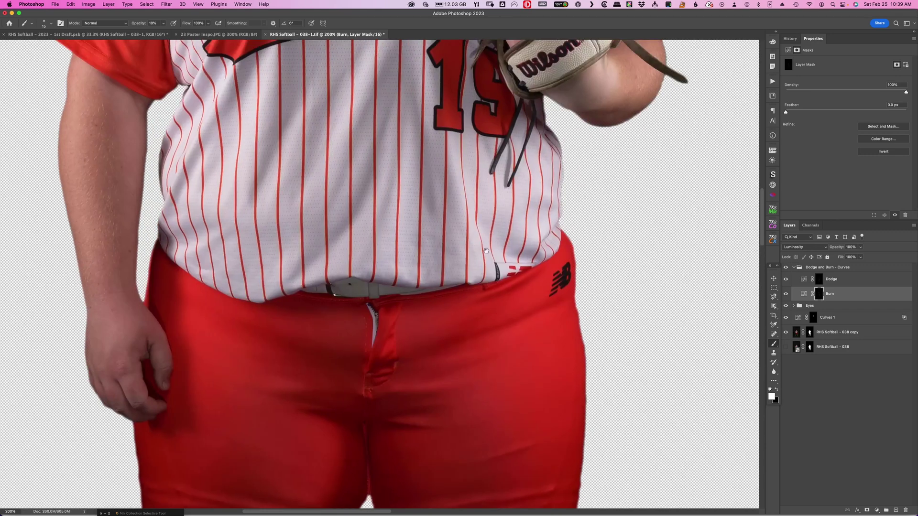
scroll(481, 384, up, 10)
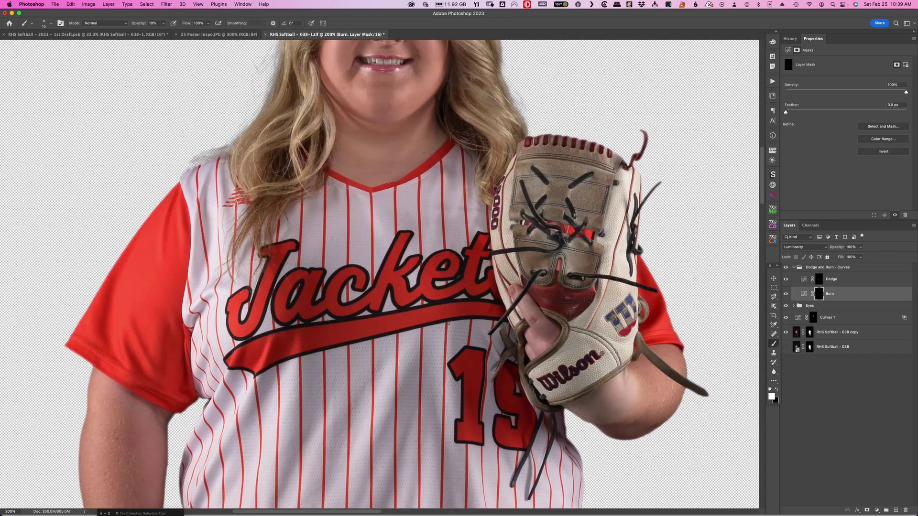
drag(441, 379, 432, 259)
scroll(432, 260, down, 10)
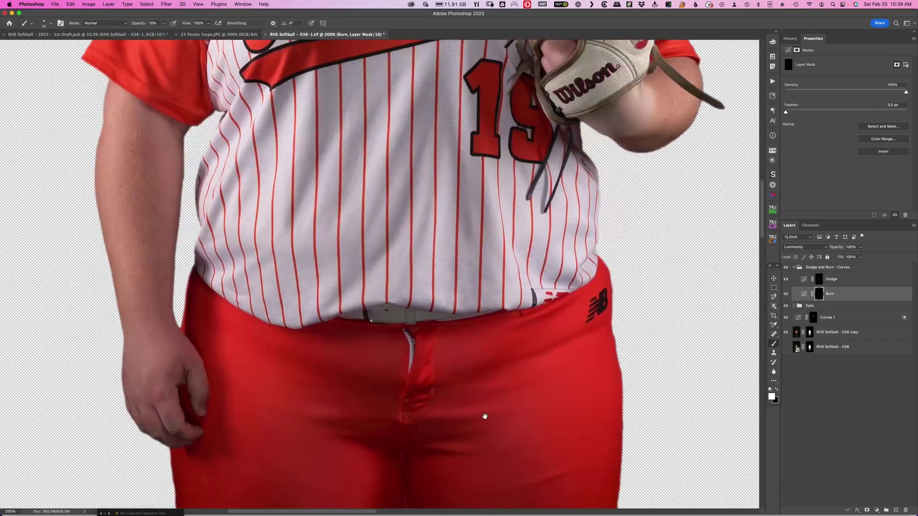
click(857, 268)
click(850, 282)
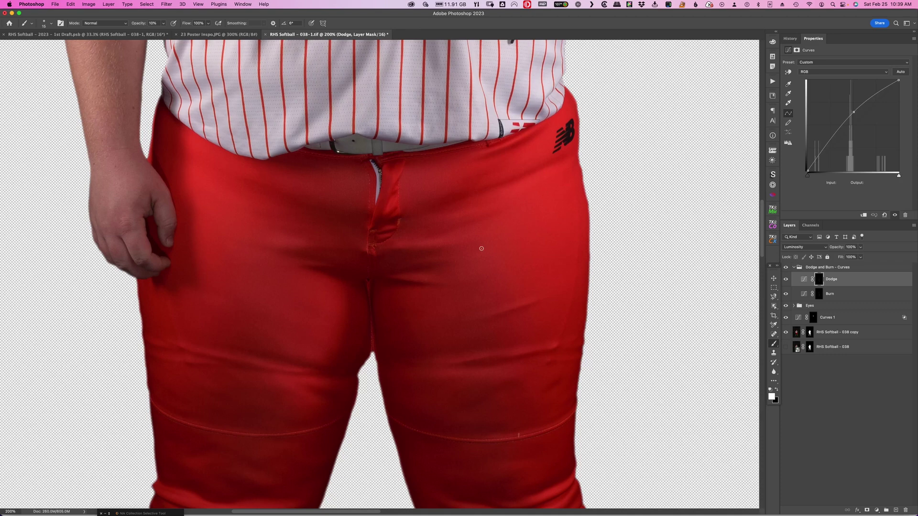
key(bracketright)
key(bracketright)
key(bracketright)
key(bracketright)
key(bracketright)
key(bracketright)
mouse_move(531, 263)
mouse_down()
mouse_move(535, 241)
mouse_move(498, 286)
mouse_move(523, 214)
mouse_move(509, 255)
mouse_move(512, 288)
mouse_move(510, 217)
mouse_move(458, 297)
mouse_up()
mouse_move(249, 258)
mouse_down()
mouse_move(202, 170)
mouse_move(252, 254)
mouse_move(230, 263)
mouse_move(332, 301)
mouse_move(305, 311)
mouse_move(323, 334)
mouse_move(287, 304)
mouse_move(318, 301)
mouse_move(313, 330)
mouse_move(313, 320)
mouse_move(228, 253)
mouse_move(203, 176)
mouse_up()
mouse_move(556, 232)
mouse_down()
mouse_move(555, 201)
mouse_move(513, 219)
mouse_move(529, 286)
mouse_move(515, 283)
mouse_move(551, 149)
mouse_move(526, 157)
mouse_up()
key(bracketleft)
key(bracketleft)
key(bracketleft)
key(bracketleft)
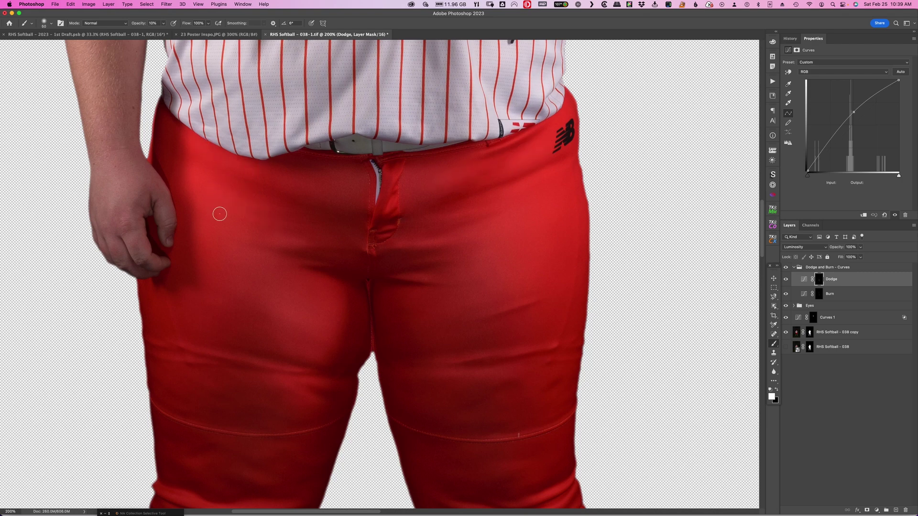
Step: Dodge the leather highlights of the glove, alternating between small and slightly larger brush sizes
drag(494, 136, 463, 366)
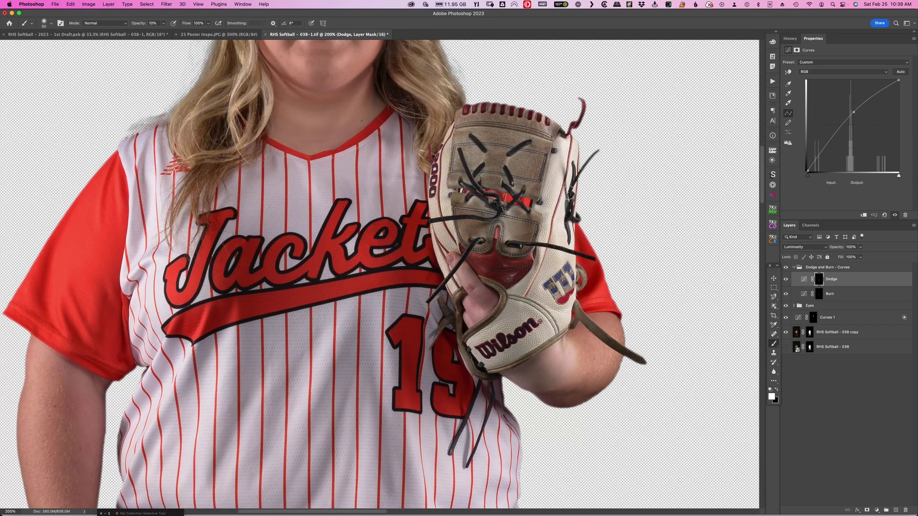
key(bracketleft)
key(bracketleft)
key(bracketleft)
key(bracketleft)
key(bracketright)
key(bracketright)
key(bracketright)
key(bracketleft)
key(bracketright)
key(bracketleft)
key(bracketleft)
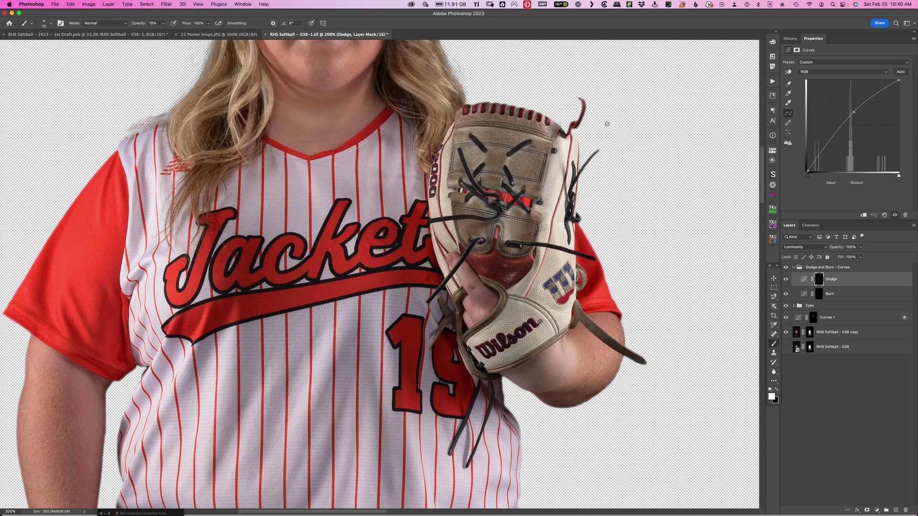
key(bracketleft)
Step: Burn the shadows and seams of the glove on the Burn layer, adjusting the brush size
click(847, 293)
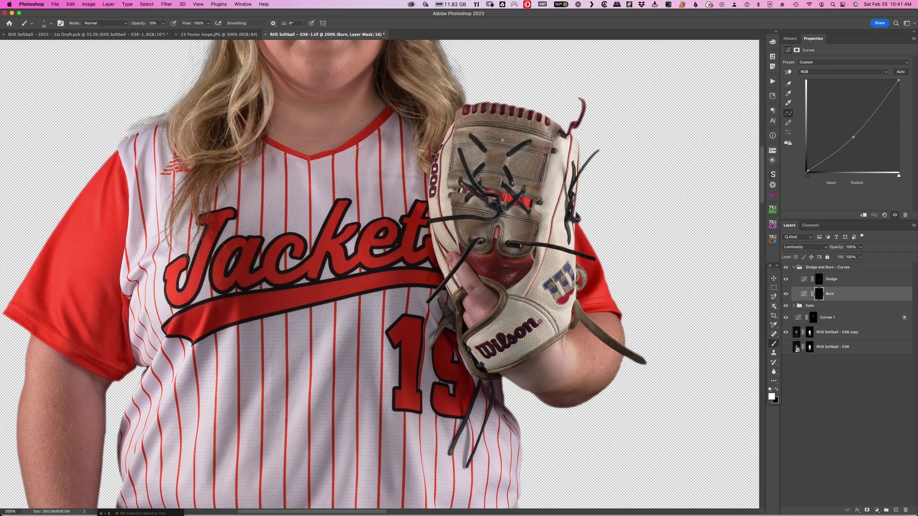
key(bracketright)
key(bracketleft)
key(bracketleft)
key(bracketleft)
key(bracketleft)
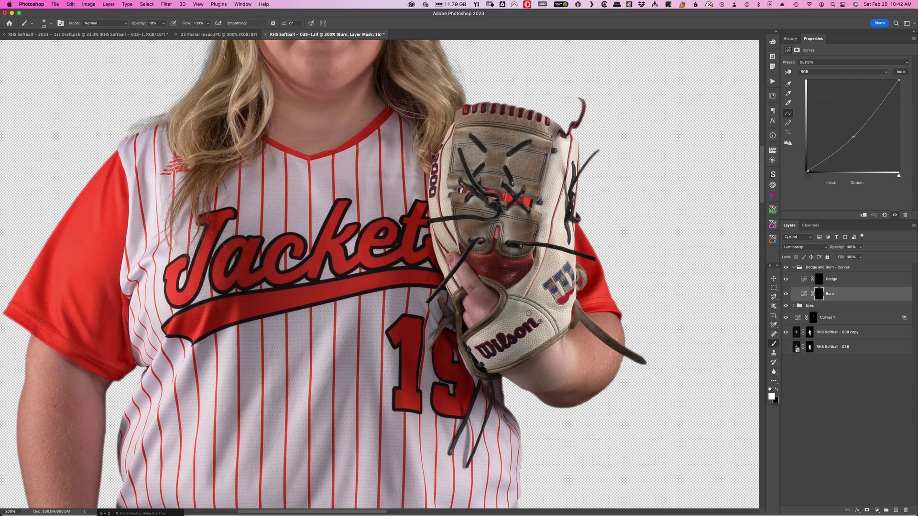
Step: Dodge the fine highlights in the glove details with a very small brush
key(bracketleft)
key(bracketleft)
key(bracketleft)
click(854, 282)
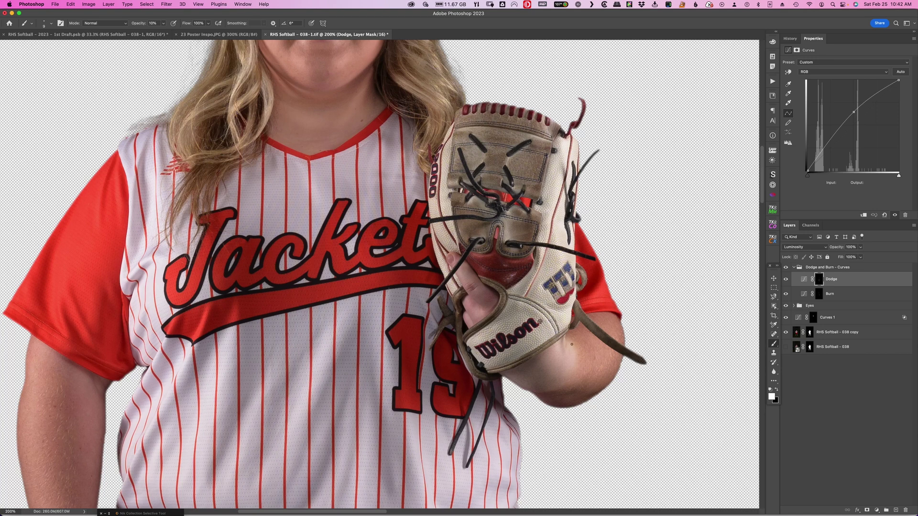
Step: Dodge the highlights and burn the shaded edges of the hanging bare arm with a larger brush
drag(335, 367, 493, 316)
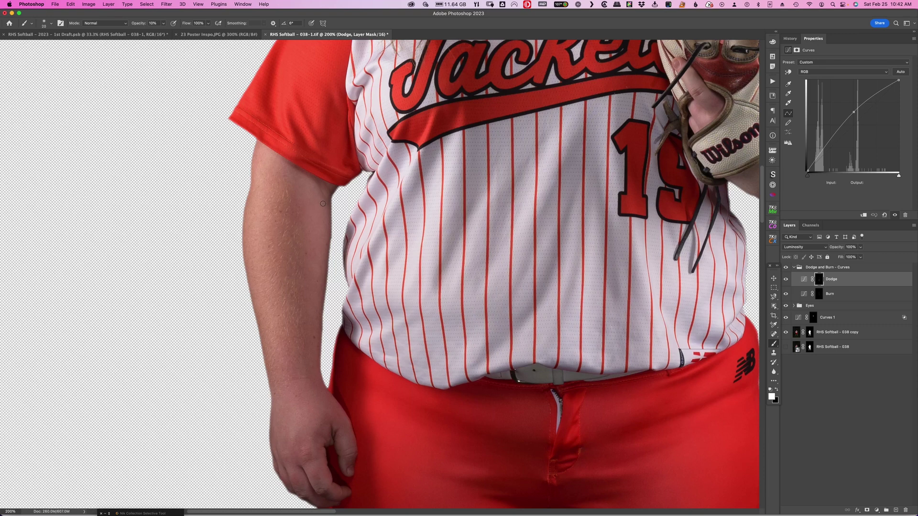
key(bracketright)
key(bracketright)
key(bracketright)
click(850, 294)
mouse_move(298, 212)
mouse_down()
mouse_move(279, 205)
mouse_move(297, 357)
mouse_move(267, 249)
mouse_up()
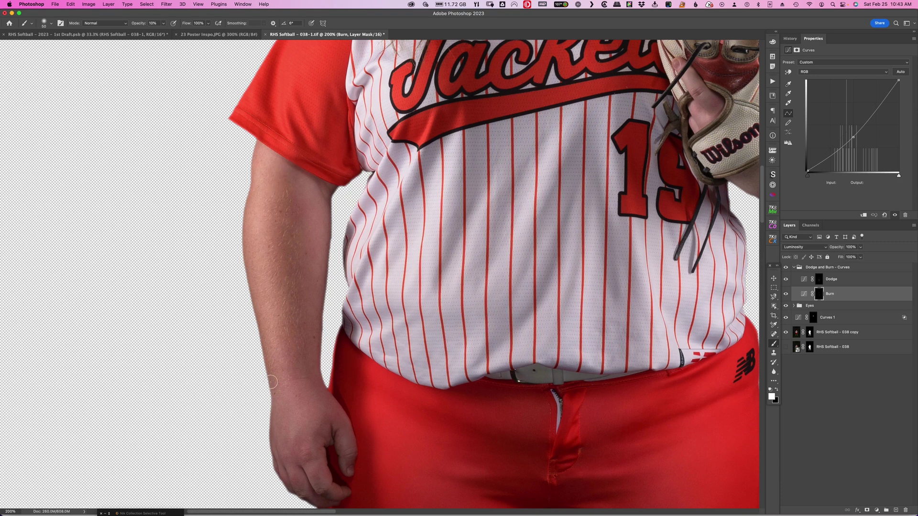
Step: Dodge the highlights on the back of the hanging hand and its fingers, reducing the brush size
drag(297, 363, 334, 175)
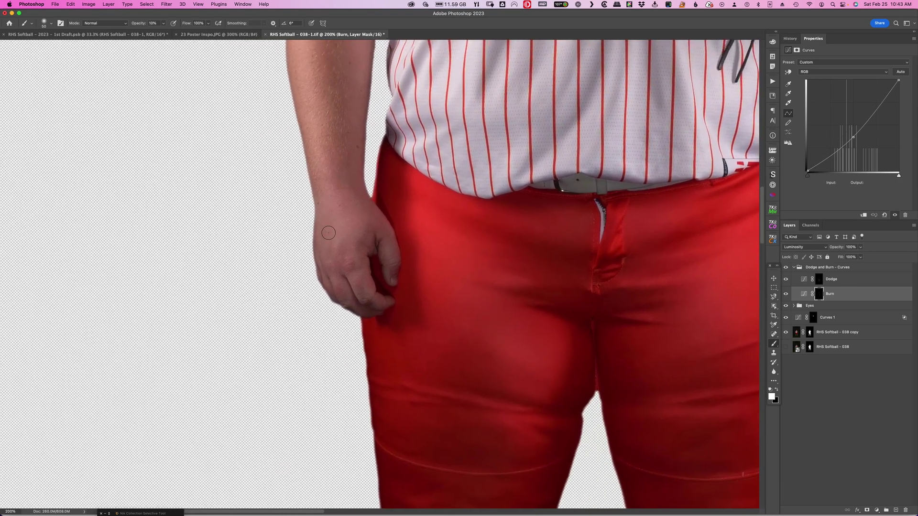
click(859, 282)
key(bracketleft)
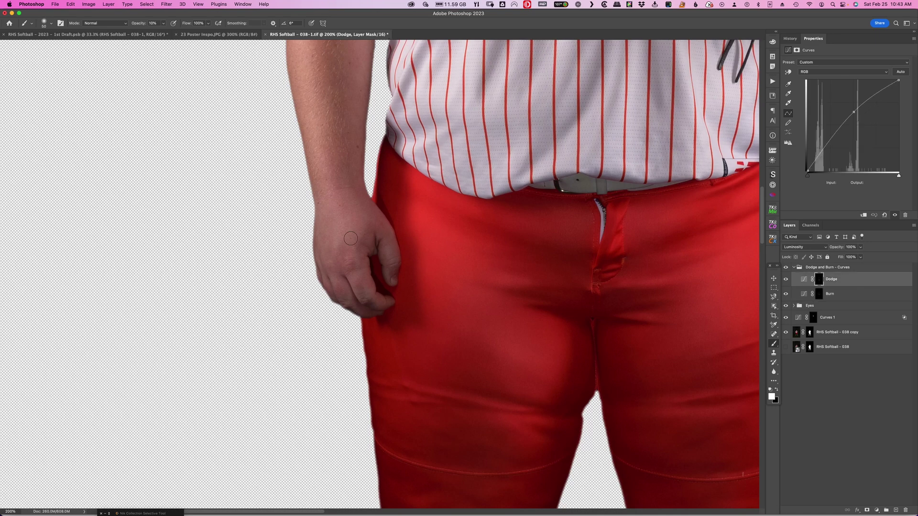
key(bracketleft)
key(bracketleft)
Step: Burn the shadows around the knuckles and between the fingers of the hanging hand with a small brush
click(854, 293)
key(bracketleft)
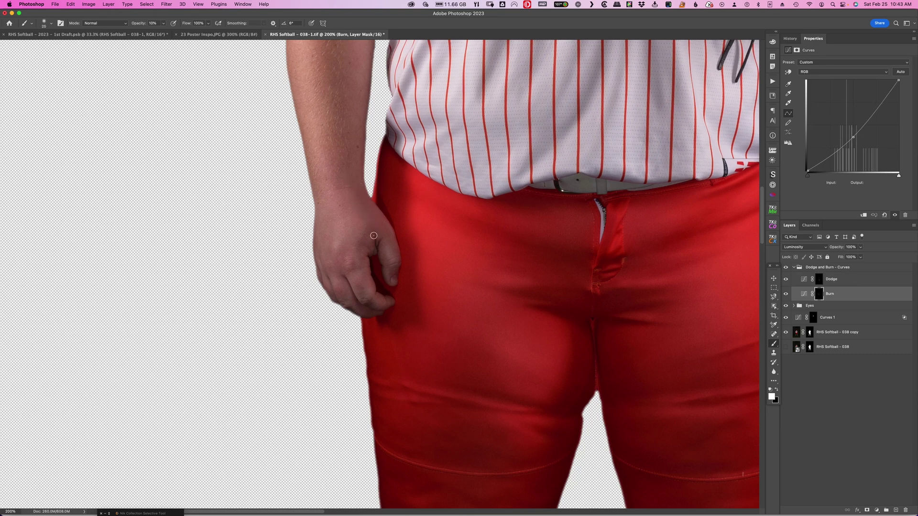
key(bracketleft)
key(bracketright)
Step: Dodge the highlights and burn the shadows on the fingers showing through the glove
drag(549, 211, 214, 391)
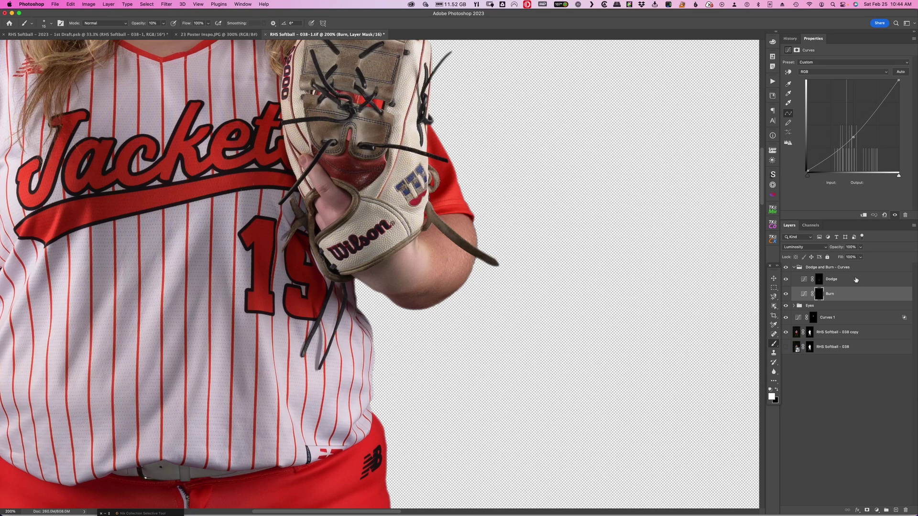
click(808, 274)
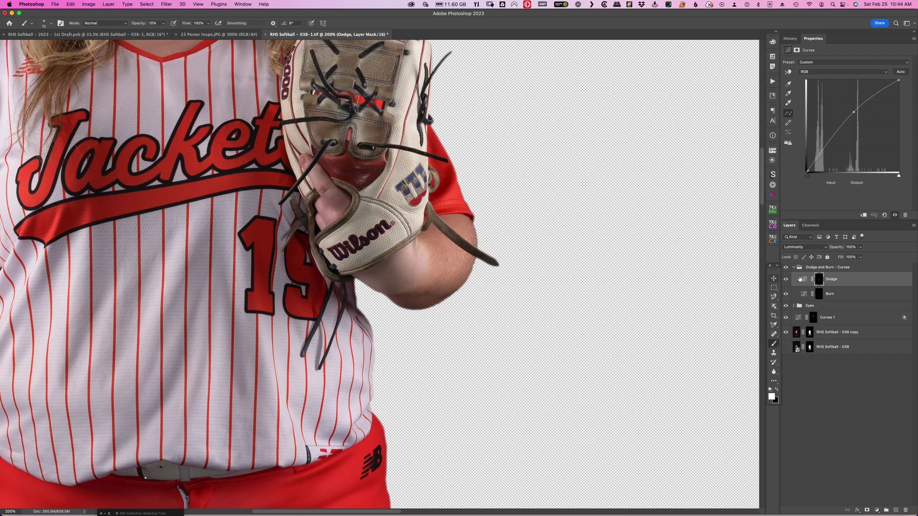
click(834, 293)
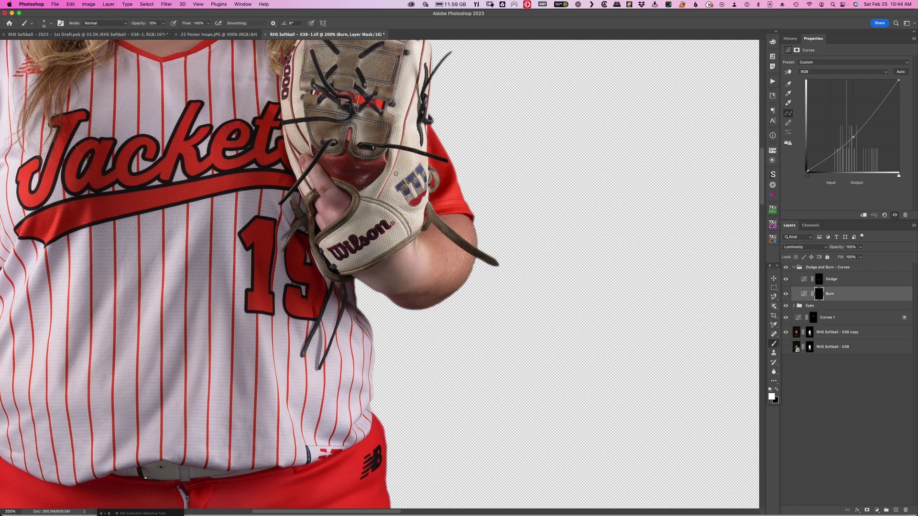
Step: Dodge the forearm behind the glove with a larger brush and burn its shaded areas with a smaller one
click(868, 282)
key(bracketright)
key(bracketright)
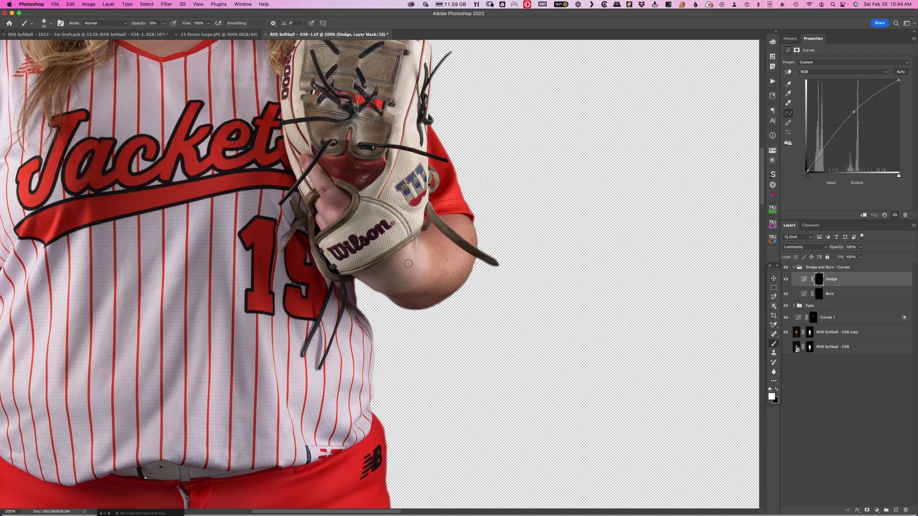
key(bracketleft)
key(bracketleft)
click(862, 295)
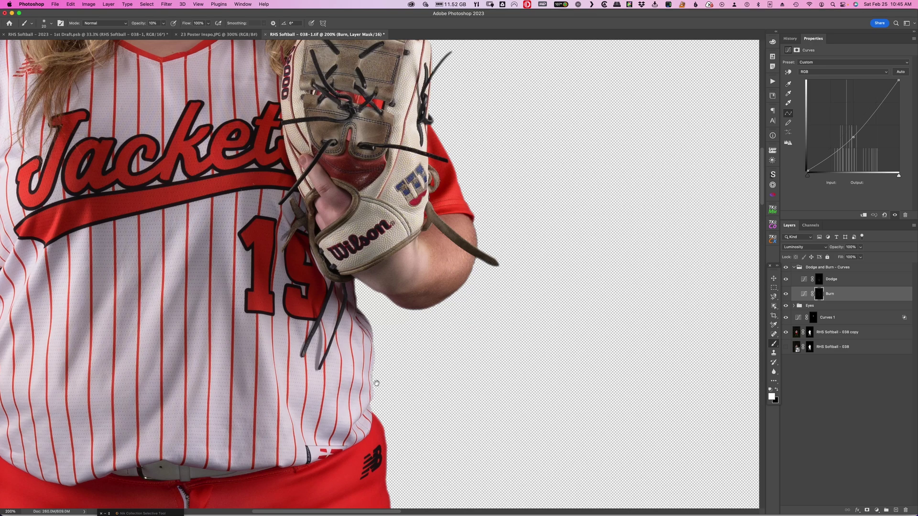
Step: Compare the full figure with and without the Dodge and Burn - Curves group
drag(193, 311, 397, 393)
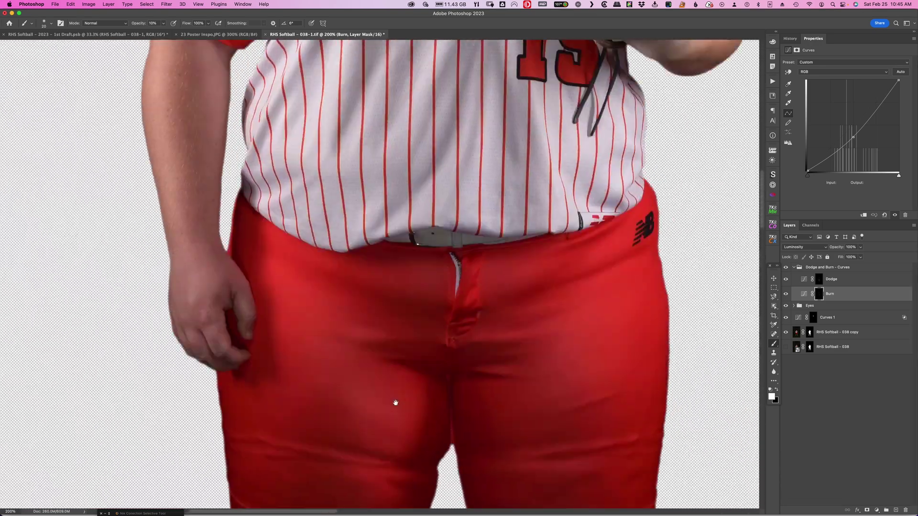
mouse_move(445, 353)
mouse_down()
mouse_move(424, 316)
mouse_move(432, 307)
mouse_move(372, 353)
mouse_move(397, 283)
mouse_up()
key(super+minus)
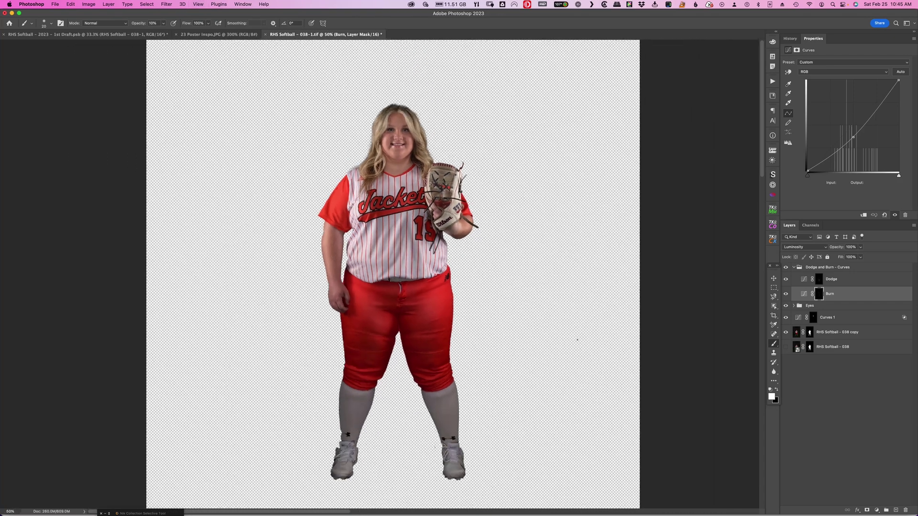
click(785, 268)
click(785, 269)
click(786, 268)
click(785, 268)
click(786, 268)
click(785, 268)
click(785, 268)
click(785, 268)
click(786, 268)
click(785, 268)
key(bracketright)
key(bracketright)
key(bracketright)
key(bracketright)
key(bracketright)
click(786, 269)
click(786, 268)
click(786, 268)
click(786, 269)
click(785, 268)
click(786, 269)
click(785, 269)
Step: Compare the shoes with and without the RHS Softball - 038 copy layer mask to check for cut-off parts
key(super+equal)
key(super+equal)
key(super+equal)
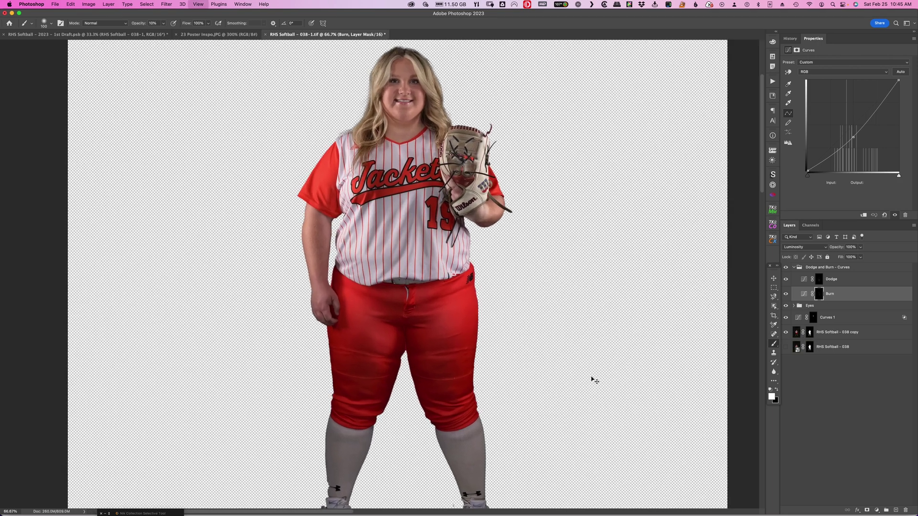
scroll(524, 341, down, 15)
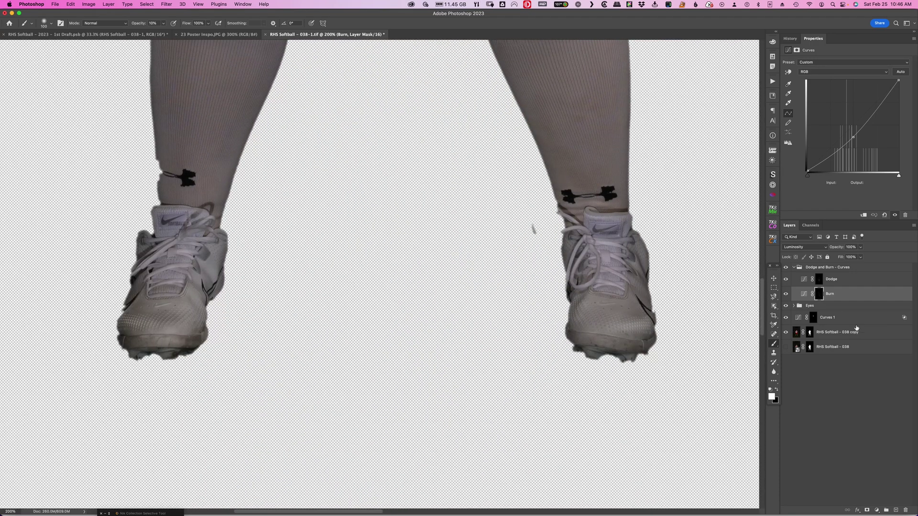
shift+click(809, 336)
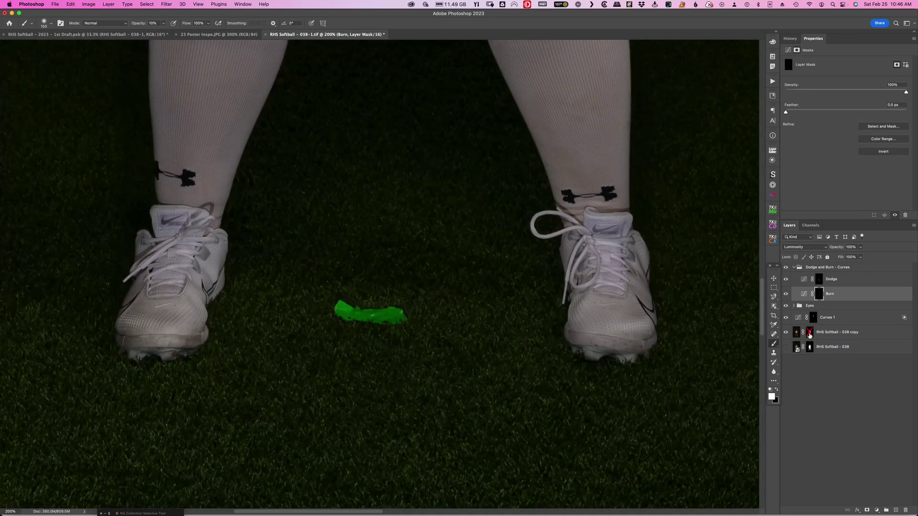
shift+click(809, 336)
shift+click(809, 336)
shift+click(810, 334)
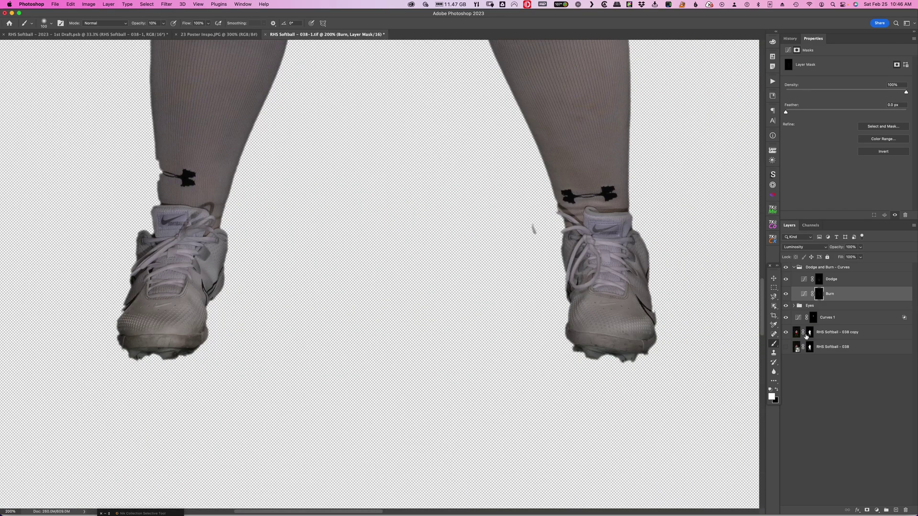
shift+click(810, 334)
shift+click(809, 334)
shift+click(809, 334)
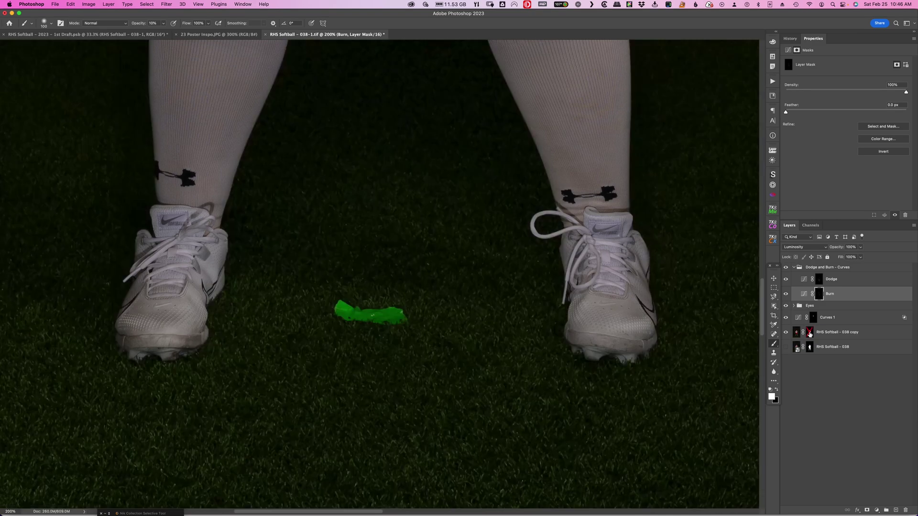
shift+click(809, 334)
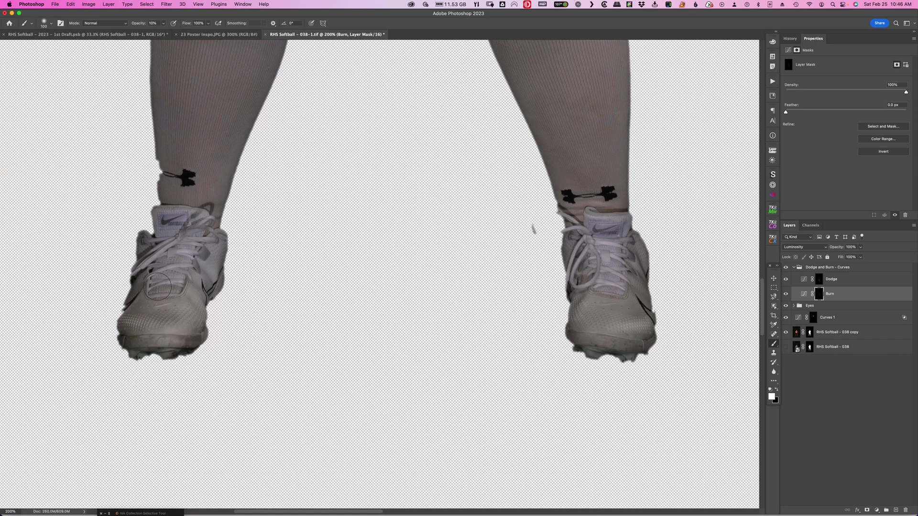
drag(130, 330, 171, 343)
shift+click(809, 333)
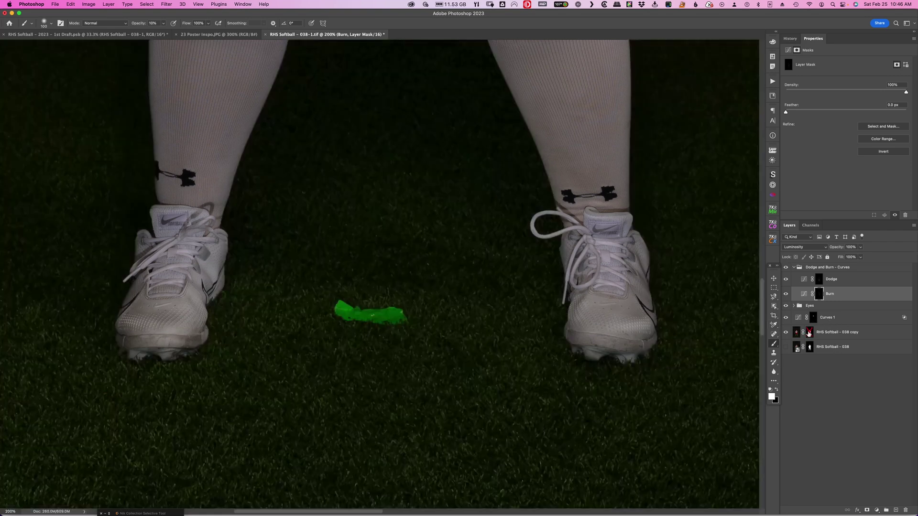
shift+click(809, 333)
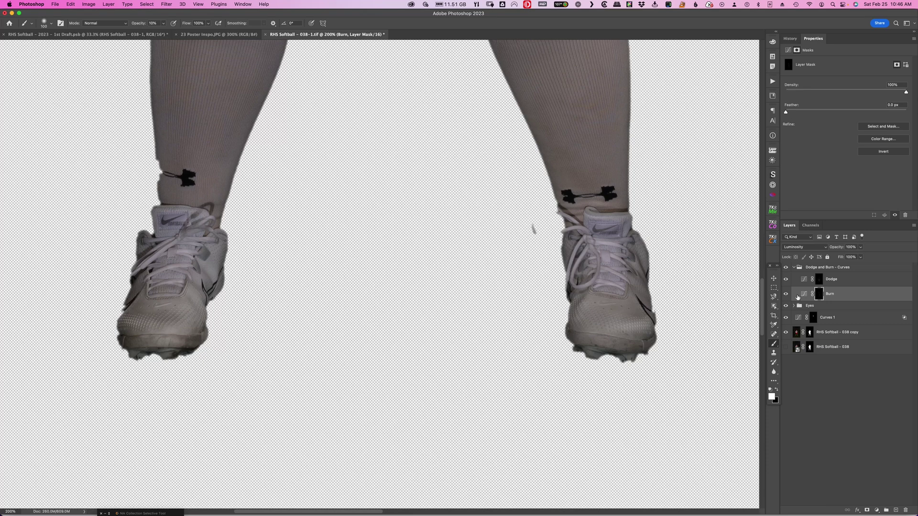
Step: Paint white at 100% opacity on the RHS Softball - 038 copy layer mask to restore the missing lace parts on both shoes
click(809, 333)
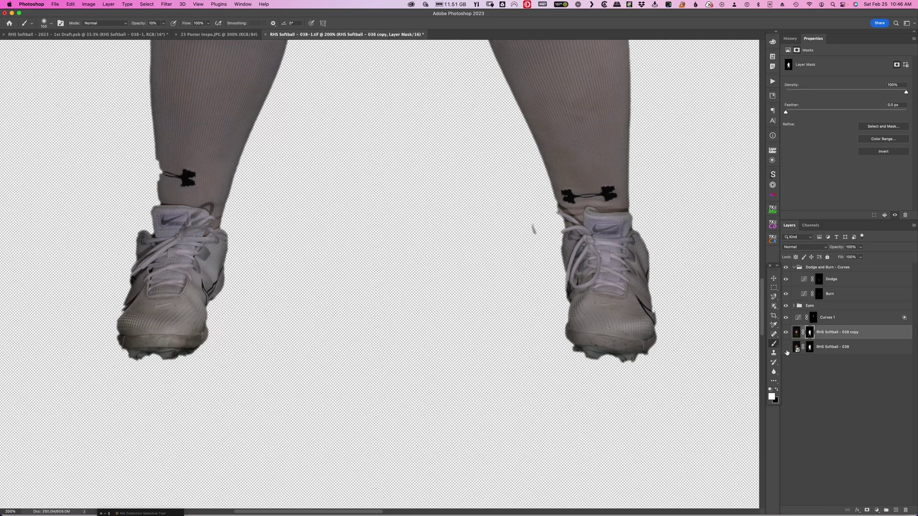
key(bracketleft)
key(bracketleft)
key(bracketleft)
key(bracketleft)
drag(533, 228, 541, 227)
mouse_move(545, 216)
mouse_down()
mouse_move(557, 207)
mouse_move(528, 210)
mouse_move(524, 228)
mouse_move(554, 235)
mouse_move(563, 231)
mouse_move(557, 219)
mouse_up()
mouse_move(568, 279)
mouse_down()
mouse_move(555, 304)
mouse_move(567, 288)
mouse_move(563, 307)
mouse_up()
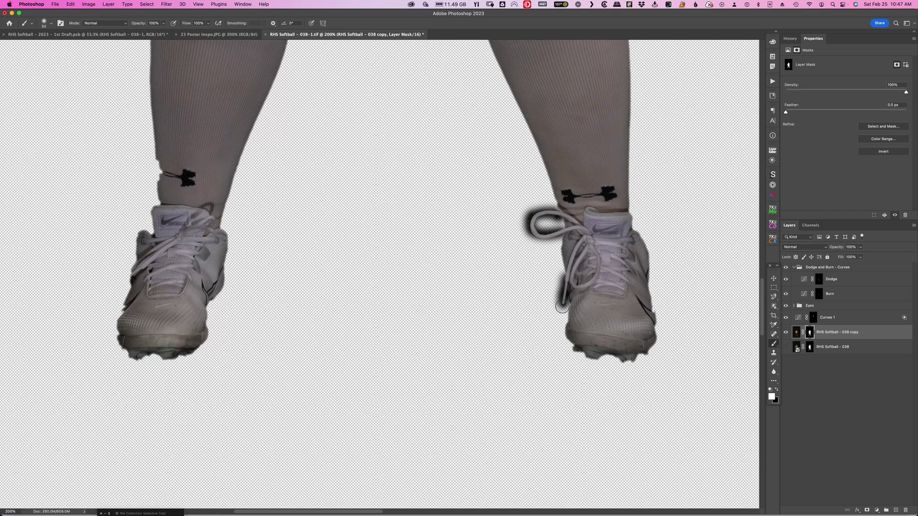
mouse_move(144, 240)
mouse_down()
mouse_move(118, 287)
mouse_move(125, 282)
mouse_up()
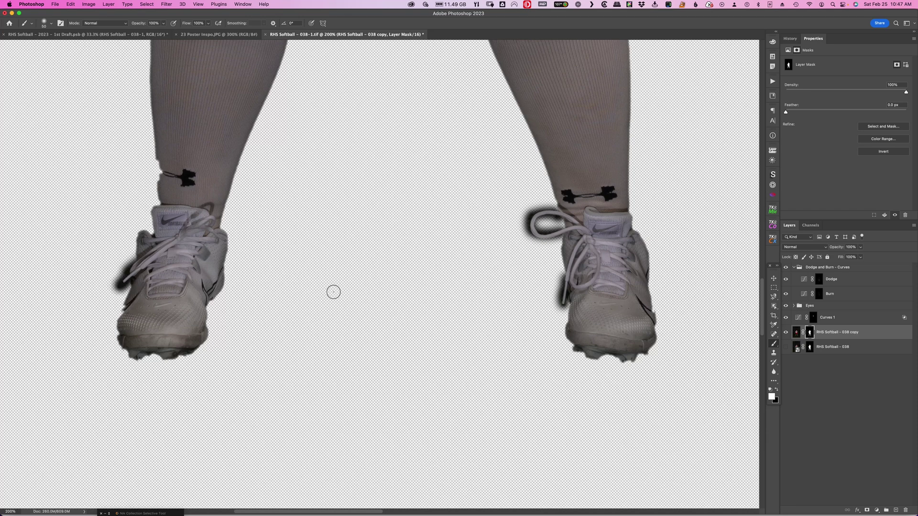
Step: Paint black with a small brush on the RHS Softball - 038 copy mask to remove the dark fringe above the protruding lace loop
mouse_move(552, 219)
mouse_down()
mouse_move(537, 219)
mouse_move(538, 234)
mouse_move(563, 235)
mouse_up()
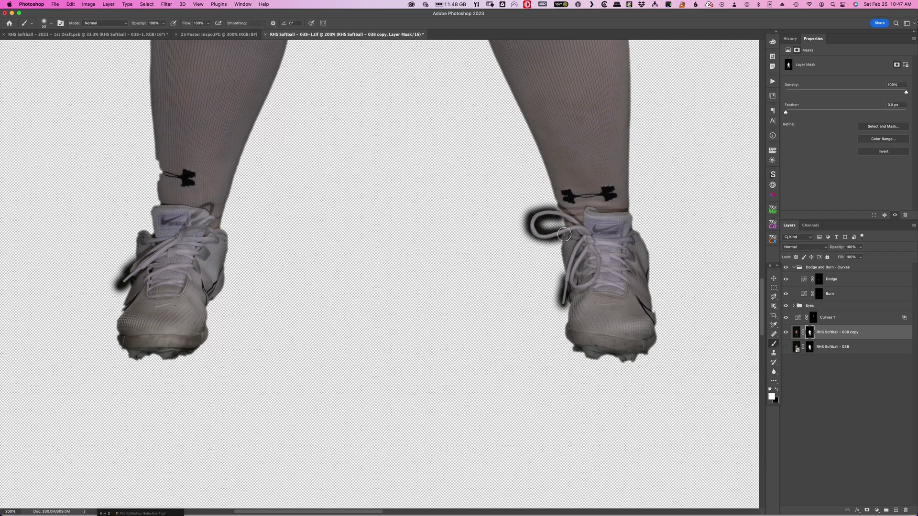
key(super+equal)
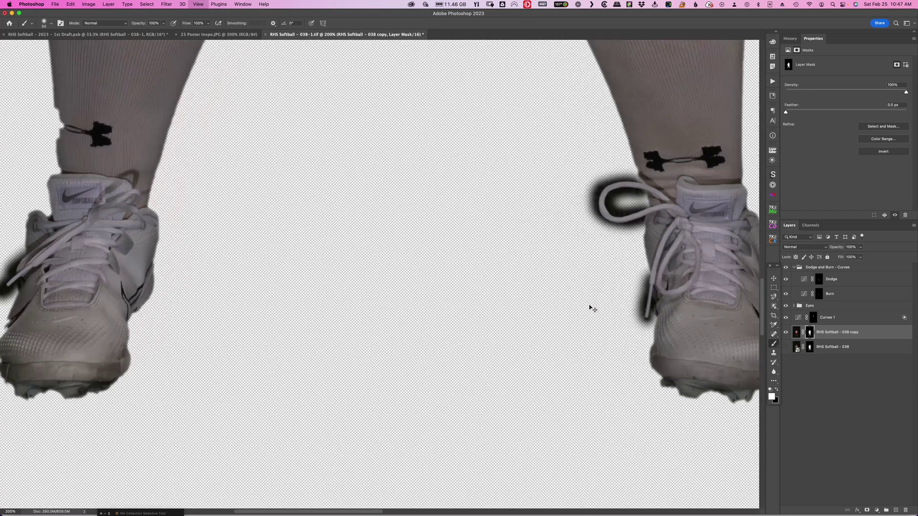
key(super+equal)
key(super+equal)
scroll(467, 238, right, 5)
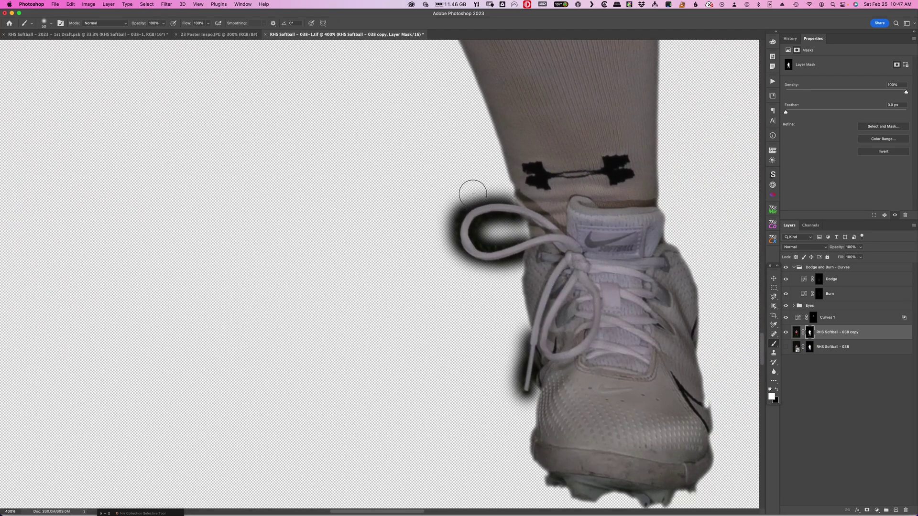
mouse_move(391, 198)
mouse_down()
mouse_move(398, 287)
mouse_move(385, 348)
mouse_move(387, 332)
mouse_up()
key(x)
key(bracketleft)
key(bracketleft)
key(bracketleft)
key(bracketleft)
mouse_move(513, 201)
mouse_down()
mouse_move(488, 200)
mouse_move(508, 193)
mouse_move(502, 201)
mouse_move(496, 189)
mouse_move(462, 199)
mouse_move(505, 192)
mouse_move(478, 190)
mouse_move(449, 201)
mouse_move(506, 199)
mouse_move(477, 201)
mouse_move(462, 209)
mouse_move(486, 200)
mouse_move(455, 213)
mouse_up()
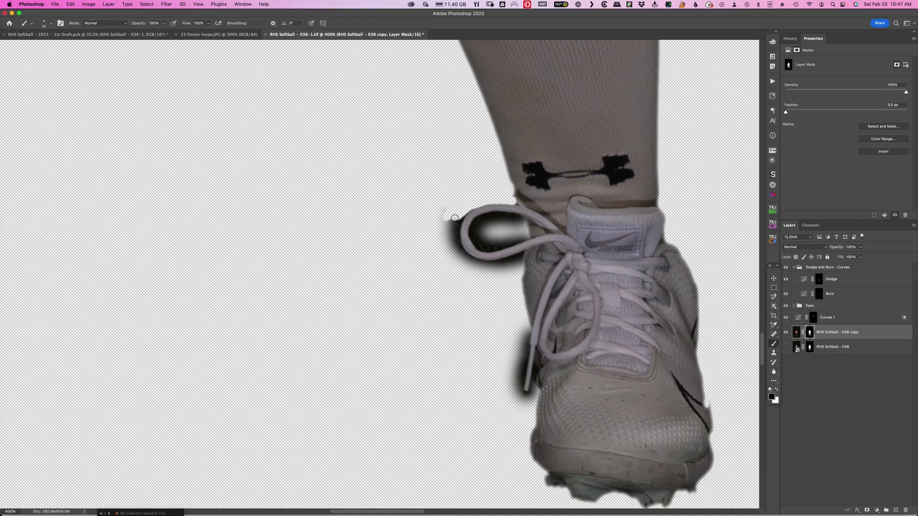
drag(459, 215, 474, 203)
drag(456, 211, 445, 214)
Step: Mask out the background inside the lace loop and the dark fringe along its outer and lower edges
mouse_move(518, 220)
mouse_down()
mouse_move(475, 221)
mouse_move(475, 239)
mouse_move(470, 231)
mouse_move(485, 248)
mouse_move(526, 236)
mouse_move(487, 249)
mouse_up()
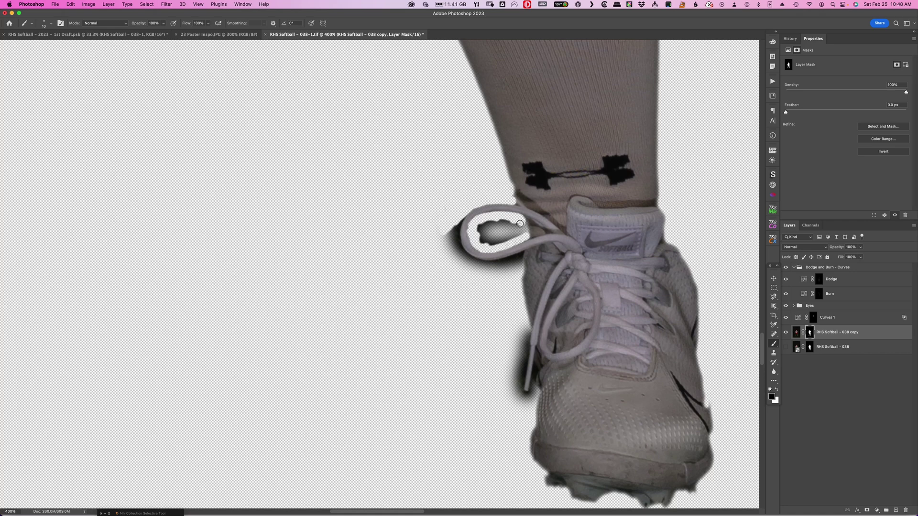
mouse_move(525, 233)
mouse_down()
mouse_move(480, 225)
mouse_move(504, 239)
mouse_move(479, 231)
mouse_move(504, 239)
mouse_move(489, 246)
mouse_up()
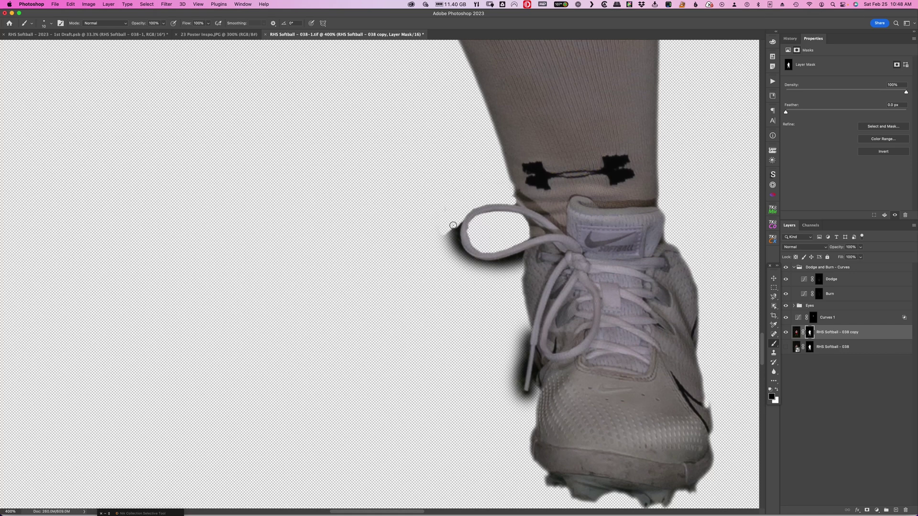
mouse_move(454, 221)
mouse_down()
mouse_move(453, 230)
mouse_move(457, 217)
mouse_up()
drag(456, 233, 456, 242)
mouse_move(514, 260)
mouse_down()
mouse_move(491, 268)
mouse_move(516, 259)
mouse_move(479, 265)
mouse_move(497, 270)
mouse_move(462, 259)
mouse_move(456, 246)
mouse_move(492, 264)
mouse_up()
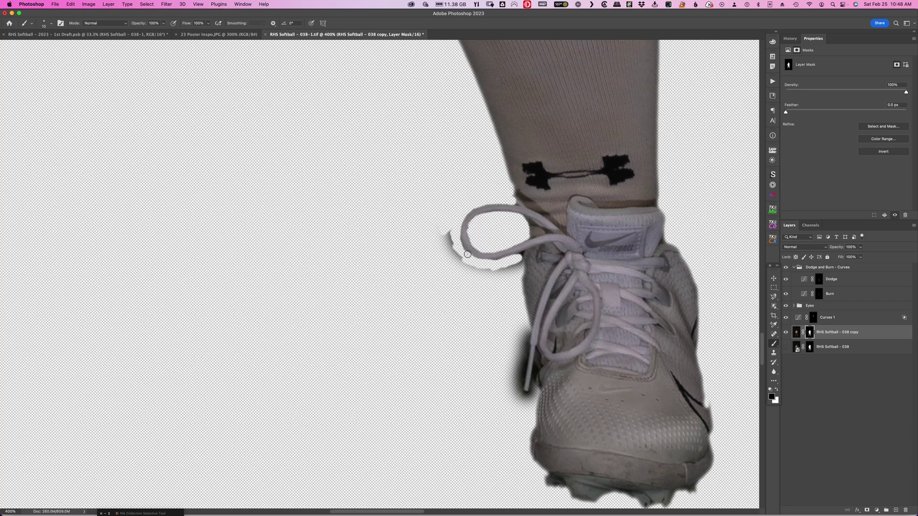
Step: Clear the leftover halo beneath the lace loop from the mask with a larger brush
key(x)
key(x)
key(bracketright)
key(bracketright)
key(bracketright)
key(bracketright)
mouse_move(495, 268)
mouse_down()
mouse_move(447, 253)
mouse_move(445, 229)
mouse_move(470, 272)
mouse_move(505, 270)
mouse_up()
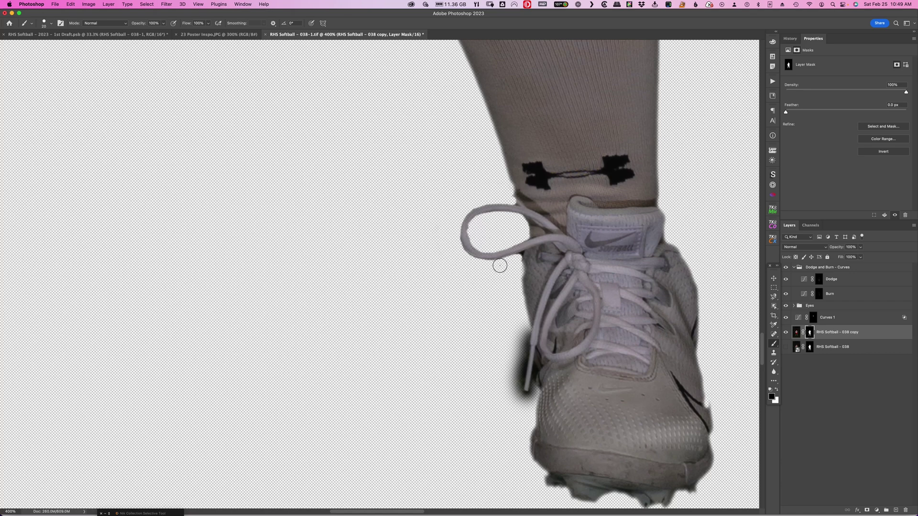
Step: Mask out the dark fringe on the outer side of the same shoe's hanging lace end
key(bracketleft)
key(bracketleft)
key(bracketleft)
key(x)
key(x)
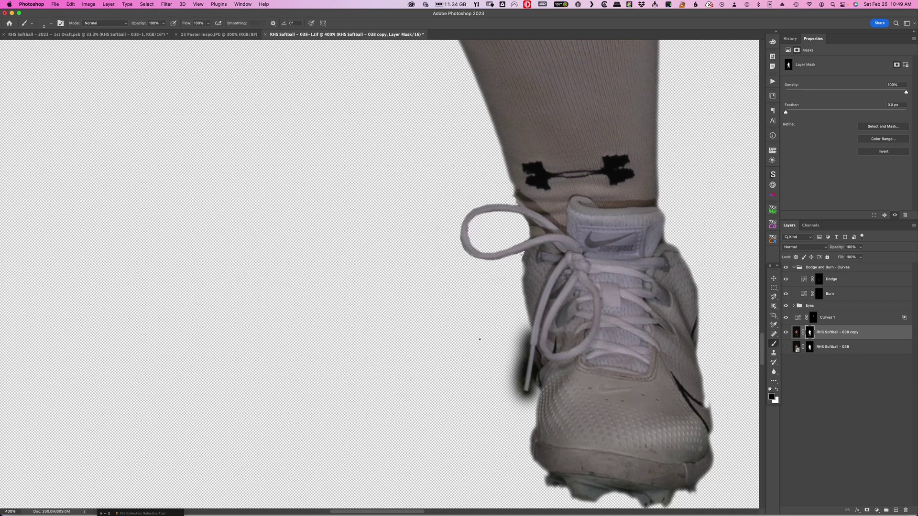
drag(508, 342, 515, 334)
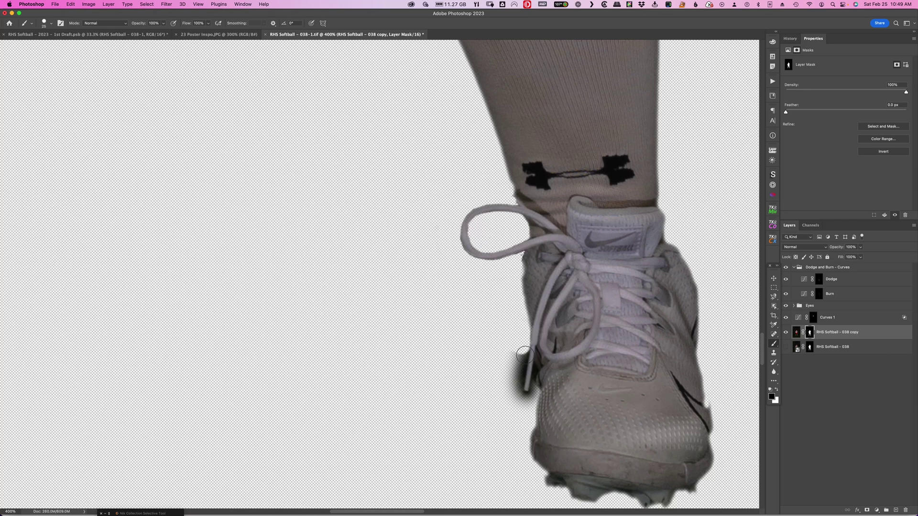
mouse_move(517, 360)
mouse_down()
mouse_move(521, 349)
mouse_move(519, 387)
mouse_move(479, 408)
mouse_move(492, 406)
mouse_move(516, 355)
mouse_move(509, 385)
mouse_move(518, 385)
mouse_move(488, 397)
mouse_move(512, 350)
mouse_move(523, 400)
mouse_up()
key(super+z)
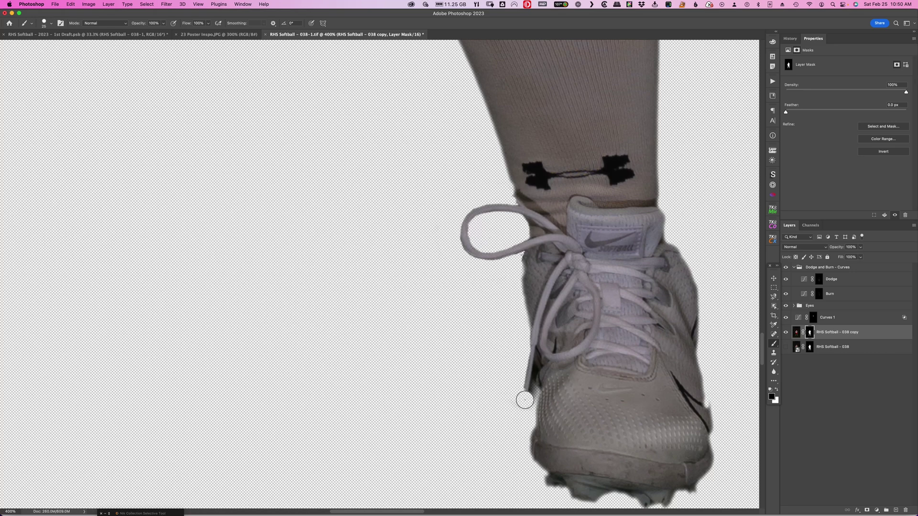
Step: Reduce the brush and mask out the dark background between the hanging lace end and the shoe, including around the tip
key(bracketleft)
key(bracketleft)
key(bracketleft)
key(bracketleft)
key(bracketleft)
drag(530, 390, 530, 389)
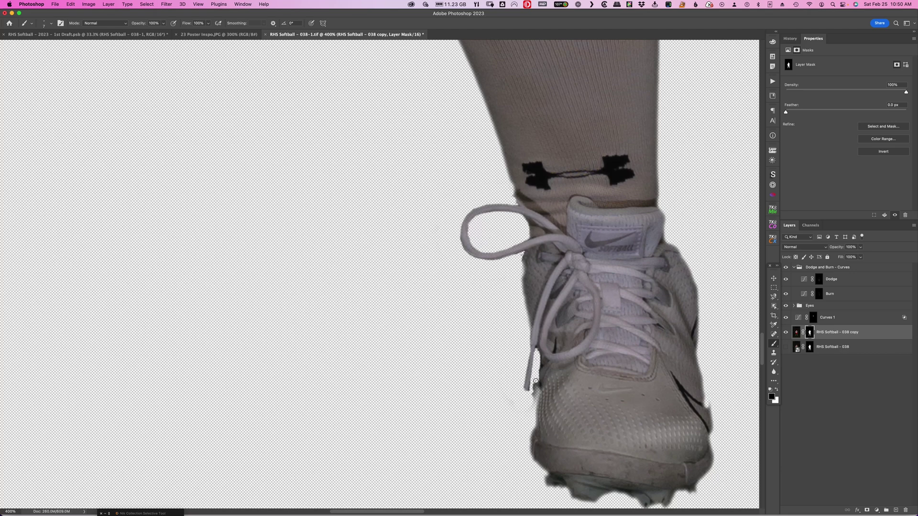
mouse_move(537, 385)
mouse_down()
mouse_move(535, 399)
mouse_move(513, 396)
mouse_up()
Step: Paint white on the mask to restore the cut-off edge of the shoe's side by the black stripe
key(x)
drag(706, 411, 689, 368)
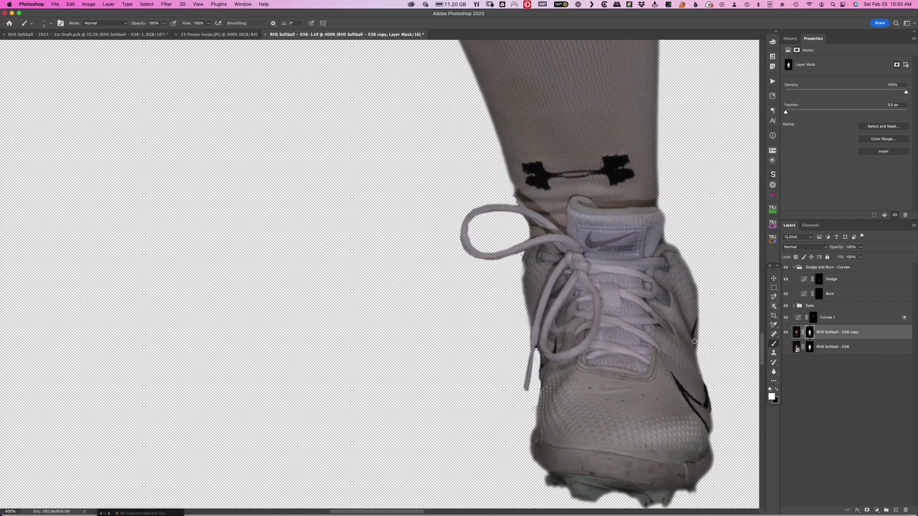
Step: Paint black on the mask with a larger brush to smooth the ragged cleat edges beneath the same shoe's sole
mouse_move(618, 379)
mouse_down()
mouse_move(495, 242)
mouse_move(460, 219)
mouse_up()
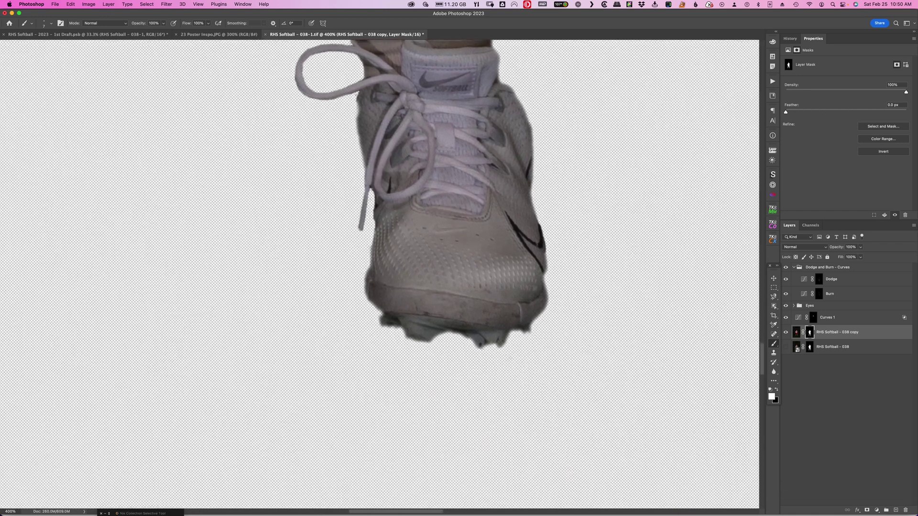
key(bracketright)
key(bracketright)
key(bracketright)
key(bracketright)
key(bracketright)
click(543, 335)
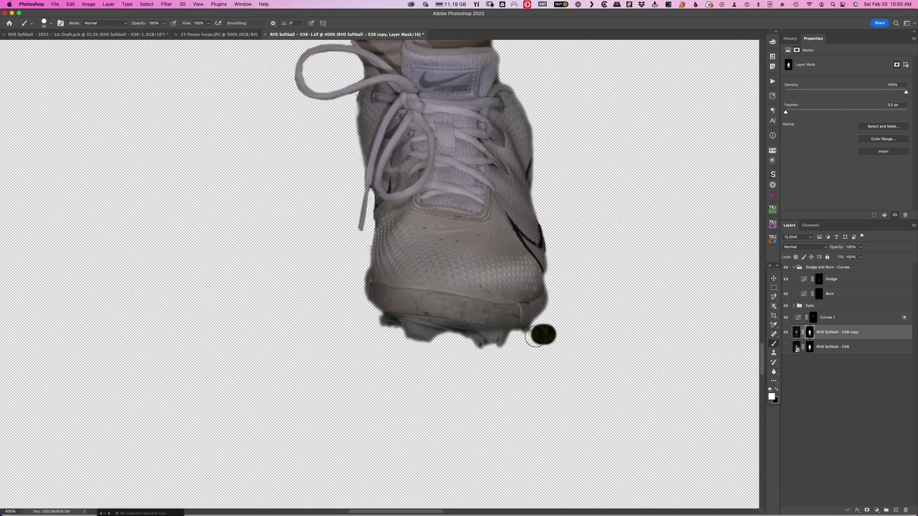
key(super+z)
key(x)
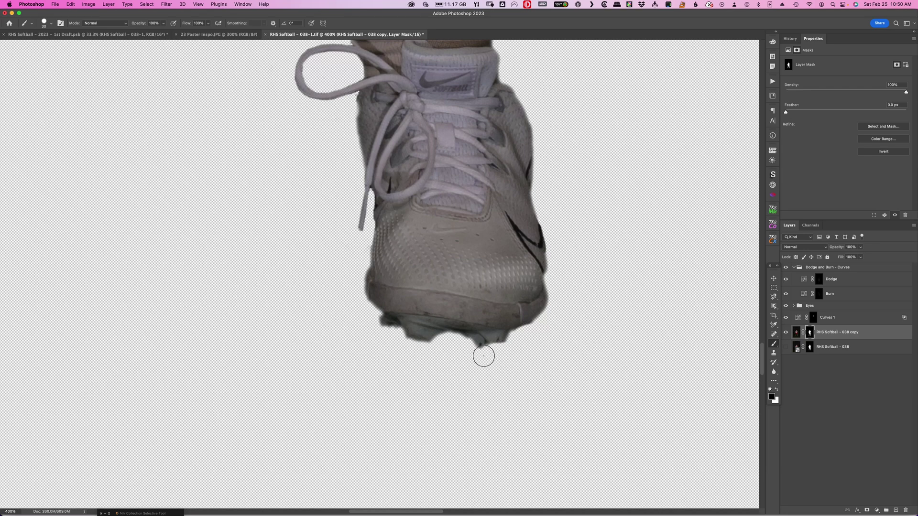
mouse_move(390, 333)
mouse_down()
mouse_move(379, 322)
mouse_move(389, 336)
mouse_up()
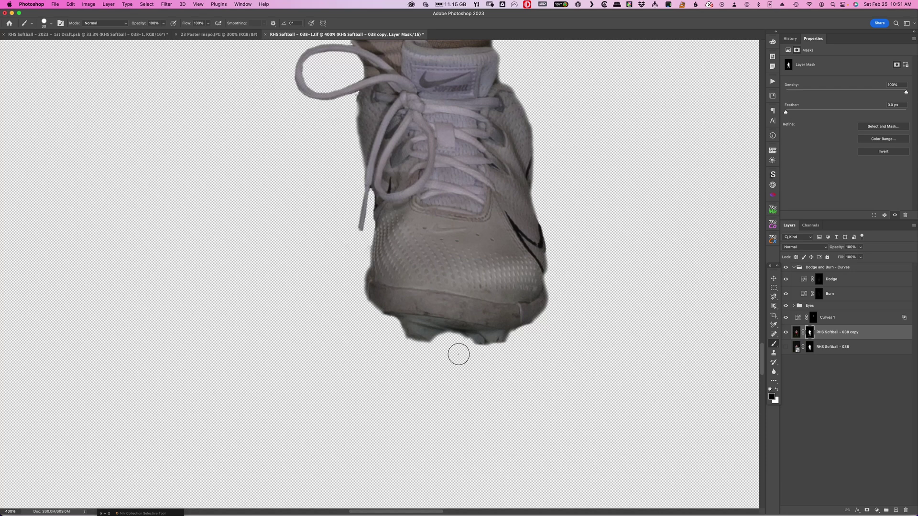
Step: Mask out the dark fringe above the loose lace end on the other shoe
key(x)
drag(267, 303, 488, 355)
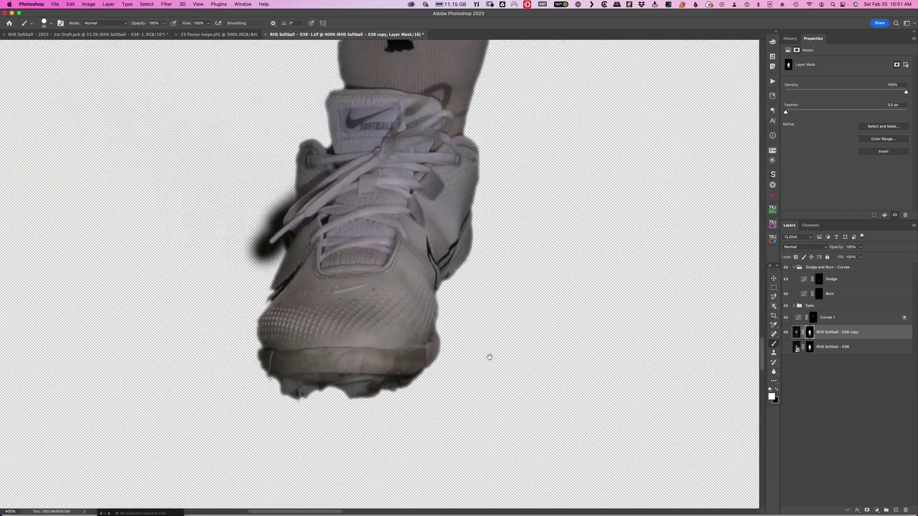
key(x)
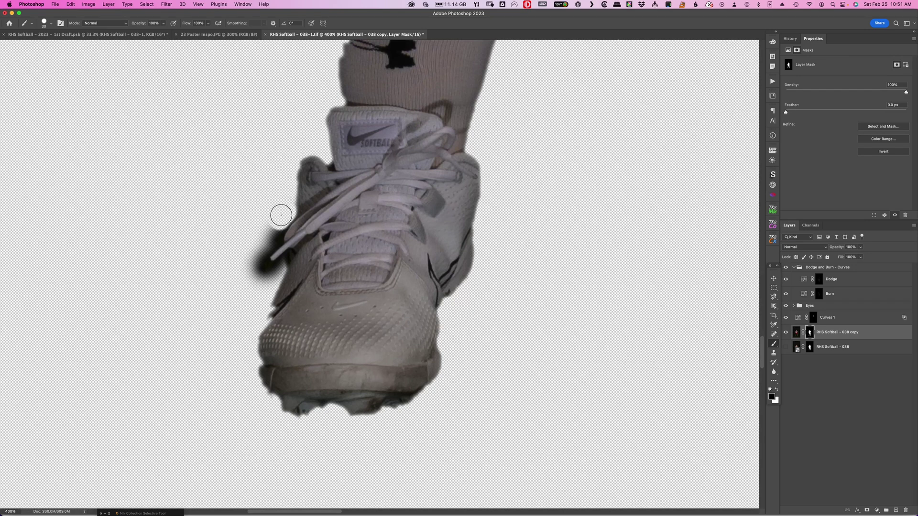
drag(284, 217, 273, 235)
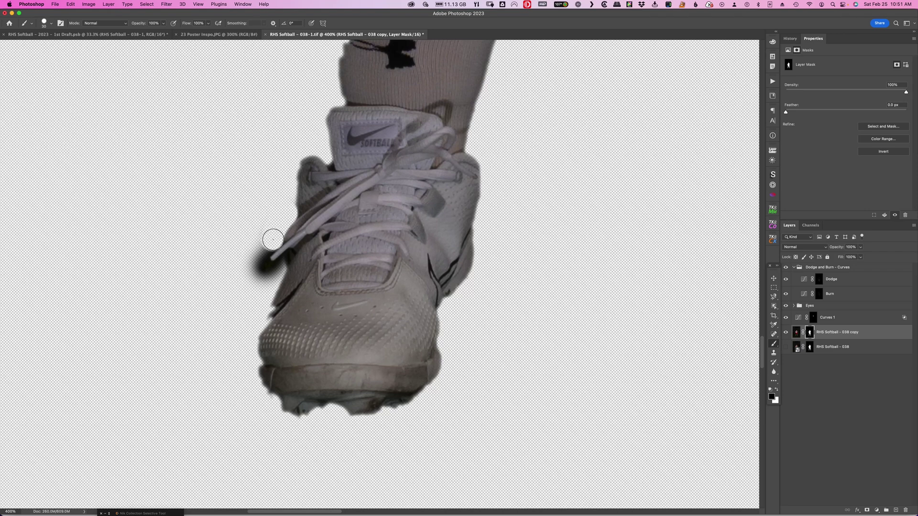
mouse_move(273, 239)
mouse_down()
mouse_move(252, 258)
mouse_move(255, 243)
mouse_up()
Step: Use a smaller brush to mask out the dark fringe around the lace tip and between it and the shoe
key(bracketleft)
key(bracketleft)
key(bracketleft)
key(bracketleft)
key(bracketleft)
key(bracketleft)
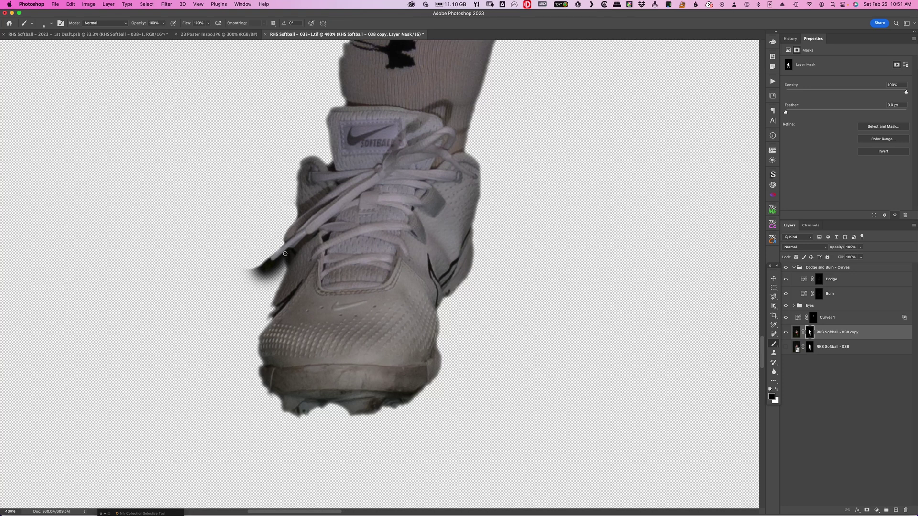
shift+click(273, 263)
click(271, 263)
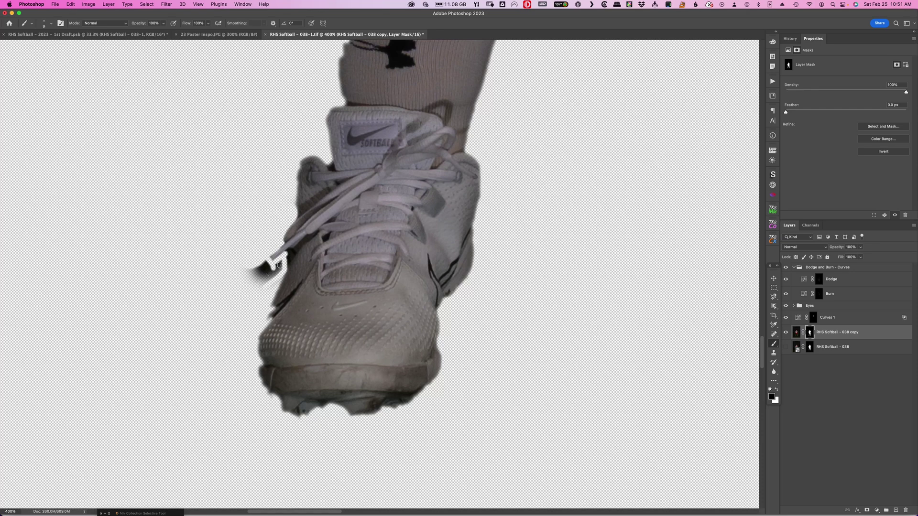
mouse_move(276, 264)
mouse_down()
mouse_move(245, 269)
mouse_move(267, 273)
mouse_move(253, 293)
mouse_up()
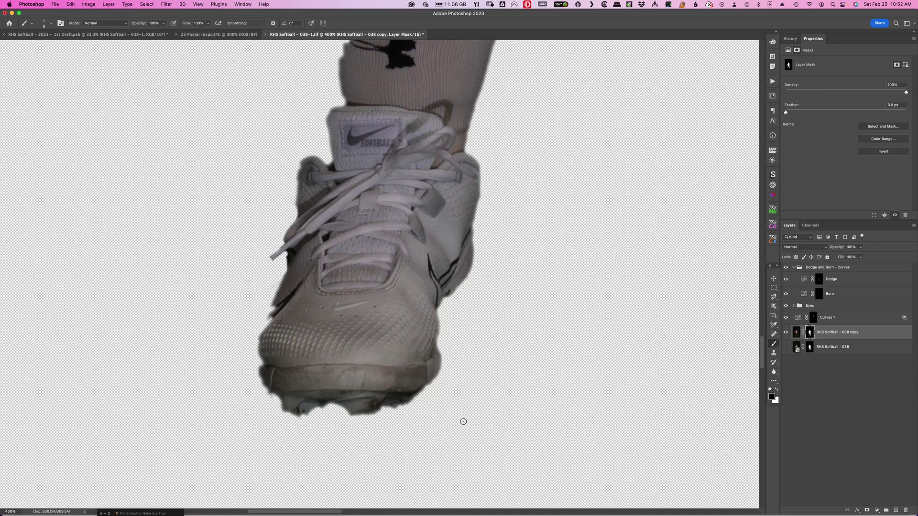
Step: Enlarge the brush and paint black on the mask to smooth the ragged cleat edges under this shoe
key(bracketright)
key(bracketright)
mouse_move(395, 406)
mouse_down()
mouse_move(432, 397)
mouse_move(334, 420)
mouse_move(333, 412)
mouse_move(386, 415)
mouse_move(335, 426)
mouse_move(331, 414)
mouse_move(290, 421)
mouse_move(280, 417)
mouse_move(305, 421)
mouse_move(267, 403)
mouse_up()
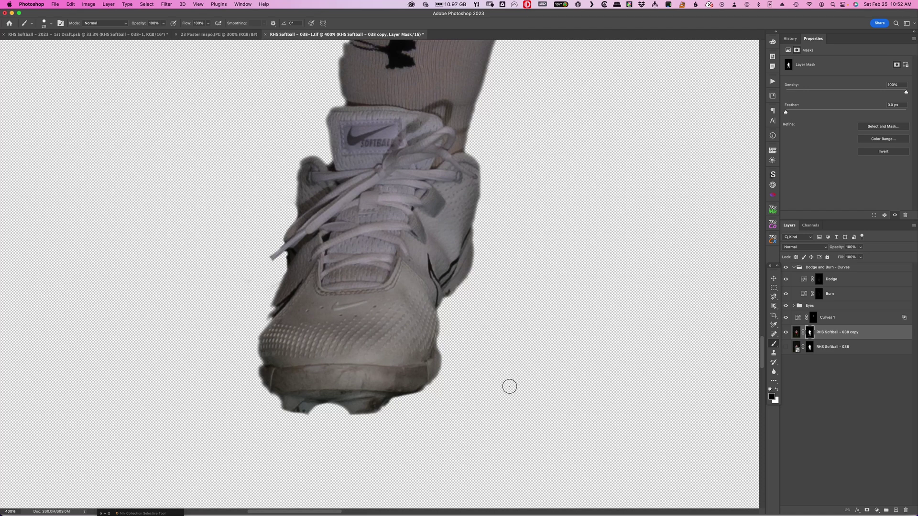
Step: Collapse the Dodge and Burn - Curves group and stamp all visible layers into a new layer above it
key(super+minus)
key(super+minus)
key(super+minus)
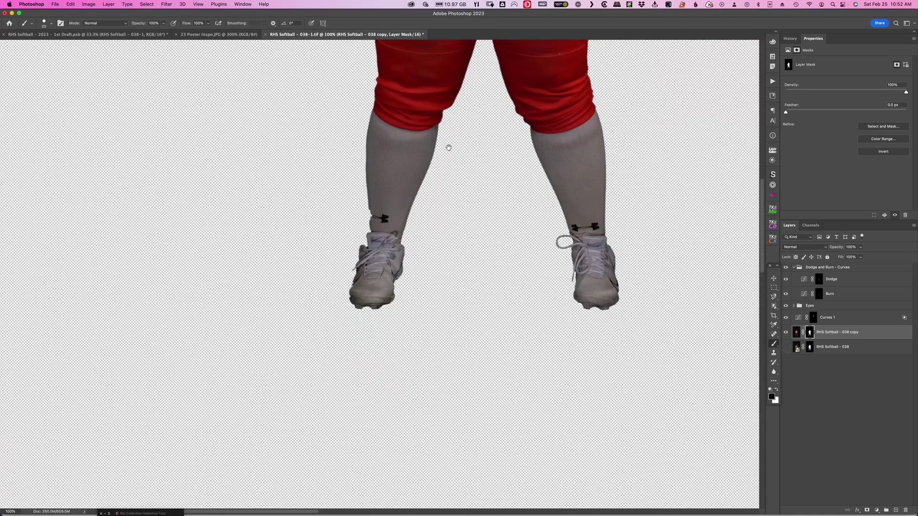
drag(448, 148, 406, 307)
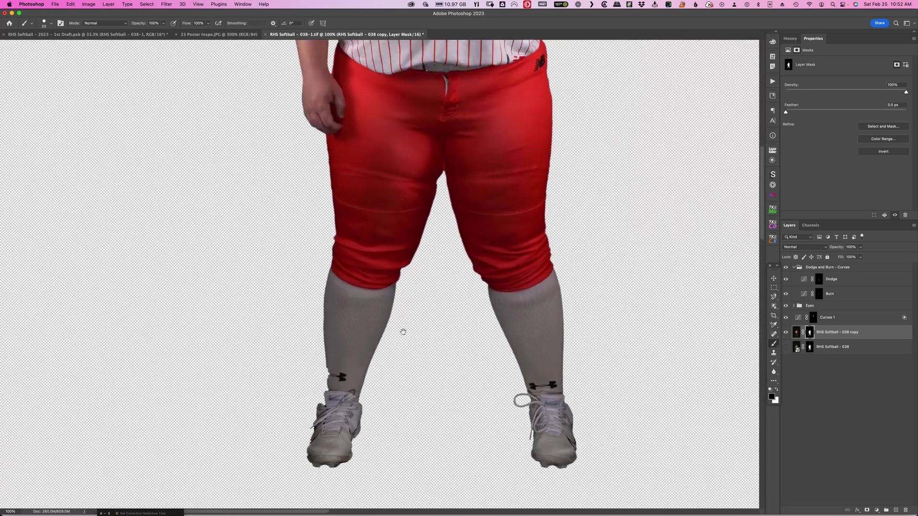
drag(418, 145, 416, 423)
drag(416, 307, 392, 320)
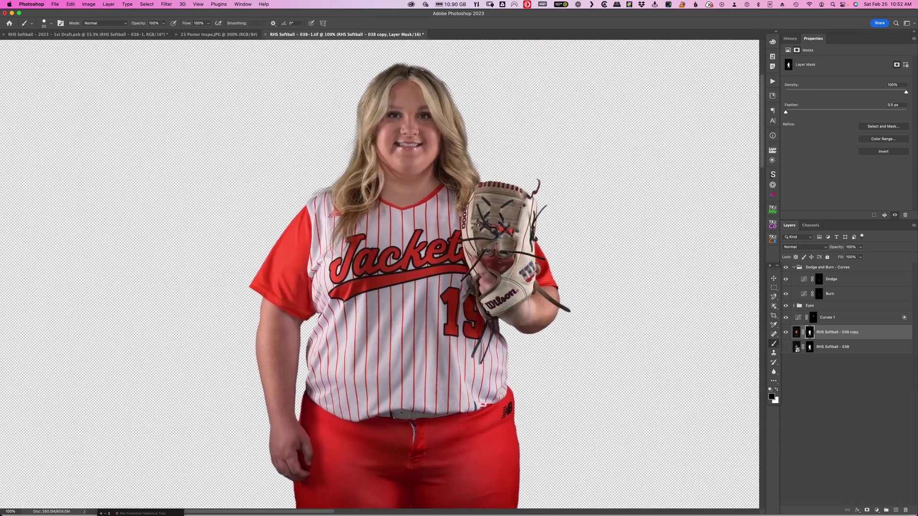
click(794, 268)
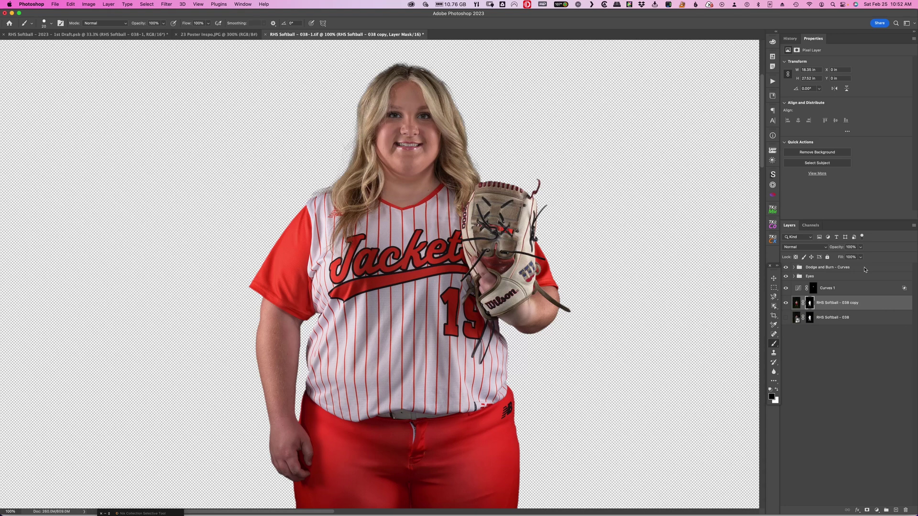
key(super+alt+shift+e)
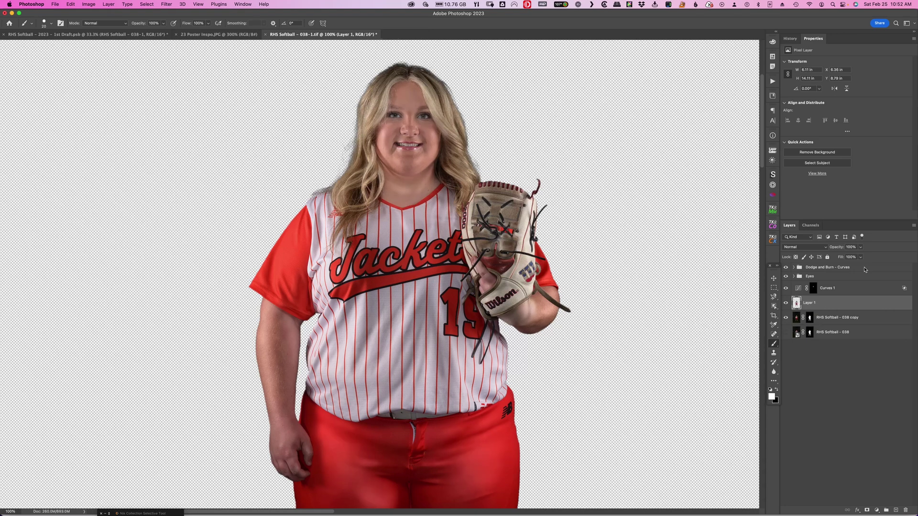
key(super+z)
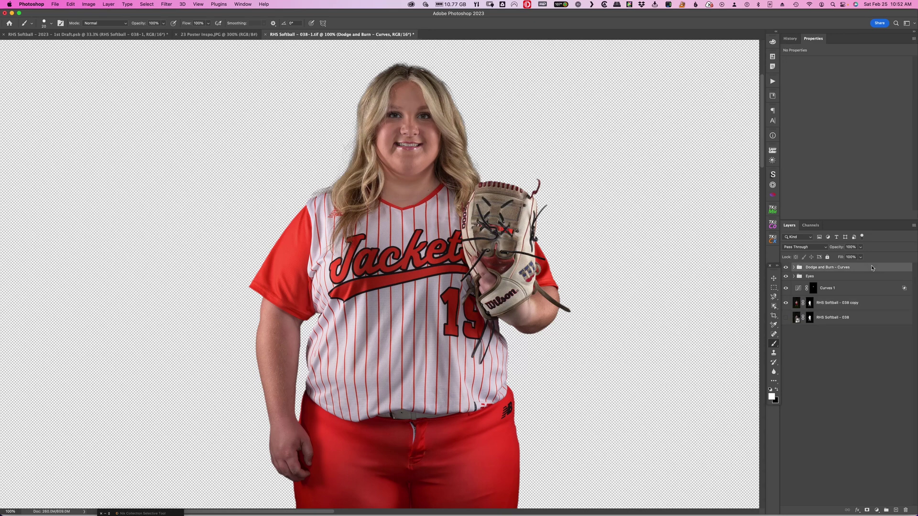
key(super+shift+z)
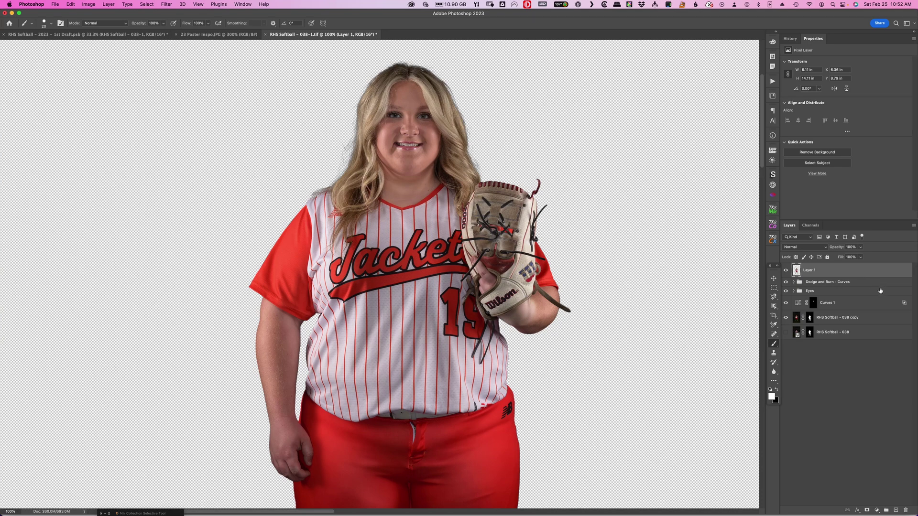
Step: Hide every layer and group below the stamped layer and rename the stamped layer "Shadows and Highlights"
mouse_move(785, 290)
mouse_down()
mouse_move(786, 282)
mouse_move(785, 318)
mouse_up()
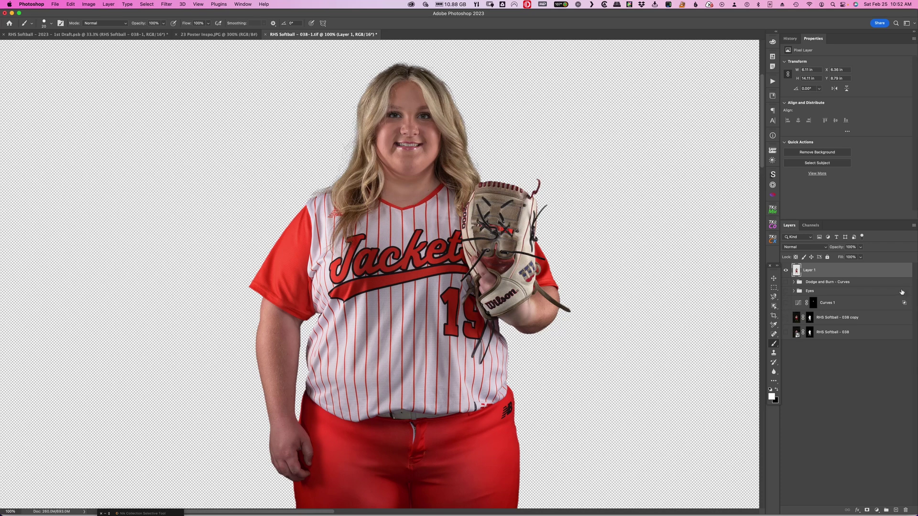
double_click(809, 271)
text(Shadows and Highlights)
key(Return)
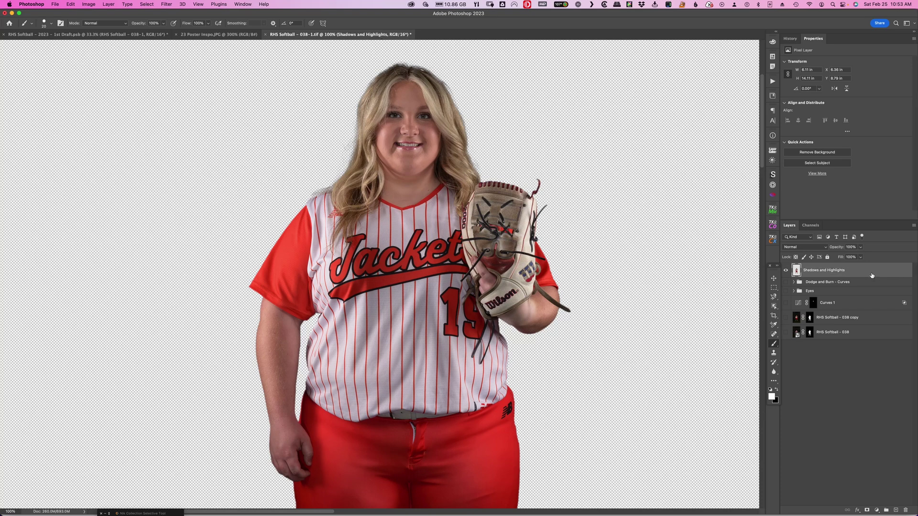
Step: Convert the merged "Shadows and Highlights" layer to a Smart Object and open the Shadows/Highlights adjustment, keeping the full player visible
key(super+j)
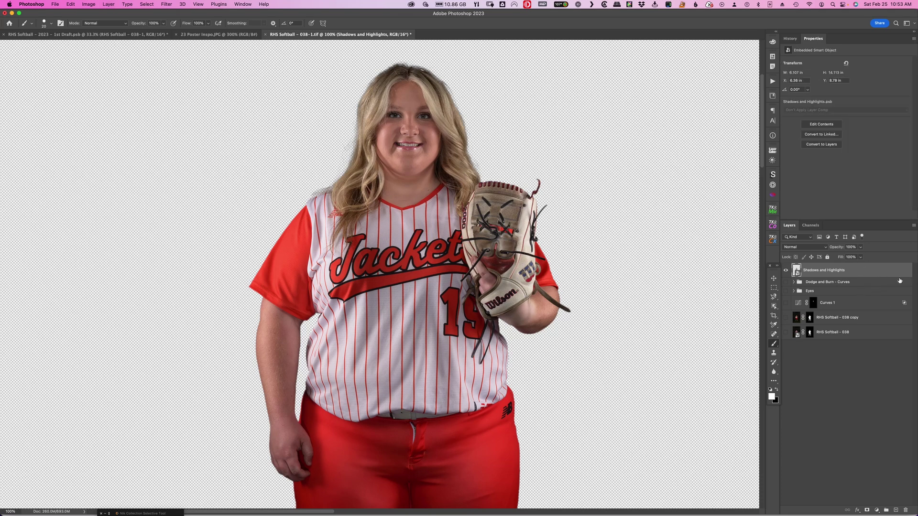
click(89, 5)
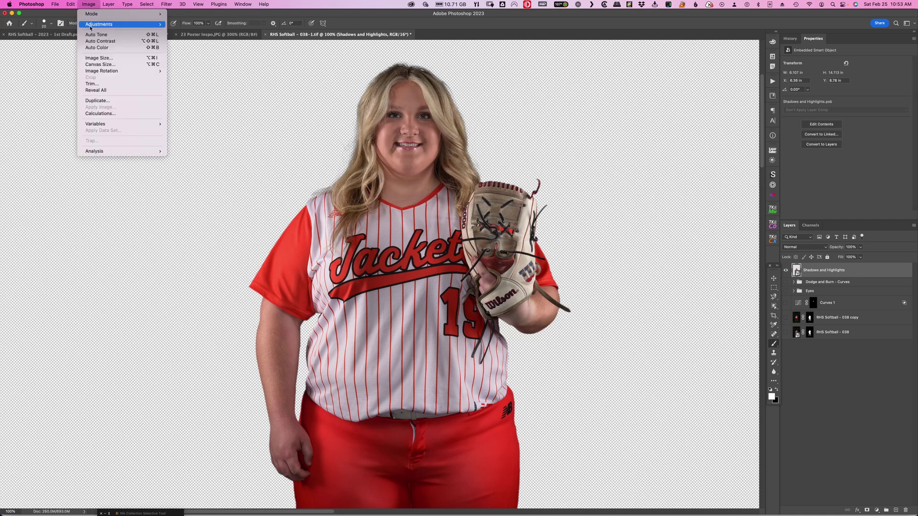
mouse_move(101, 24)
click(202, 141)
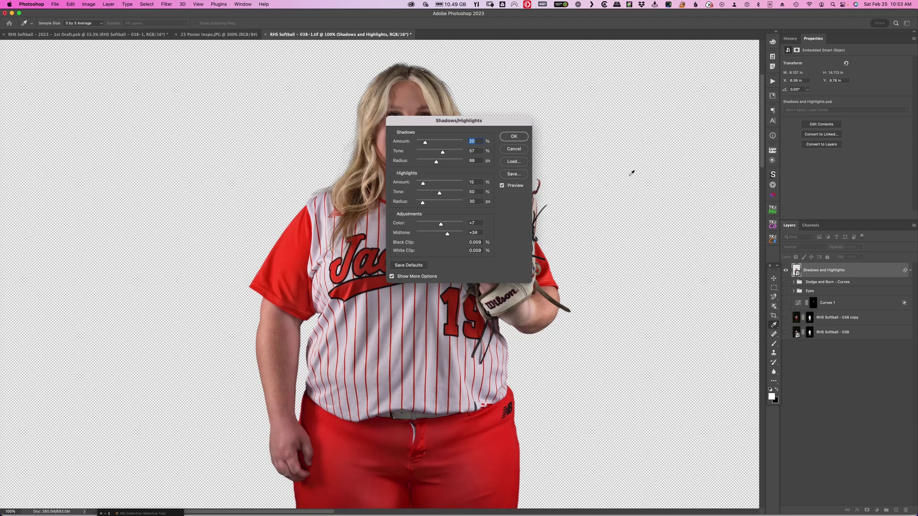
drag(435, 124, 626, 75)
key(super+minus)
key(super+minus)
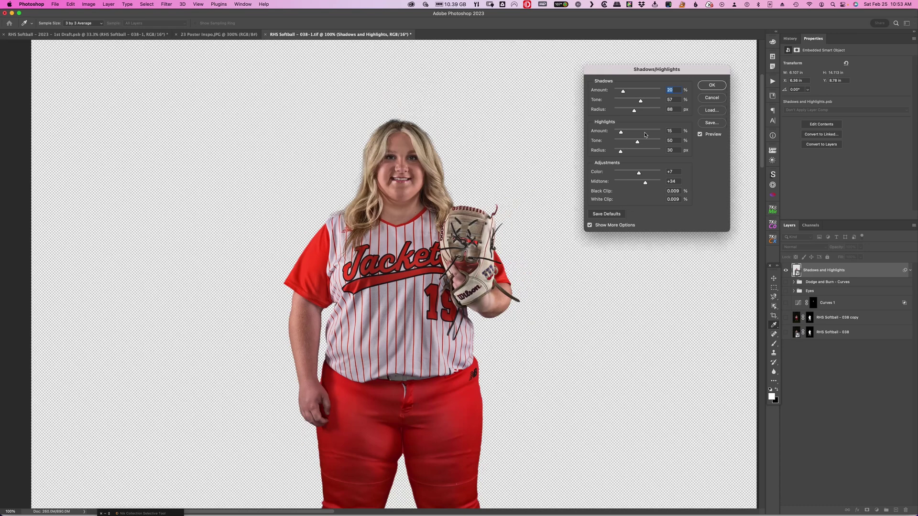
scroll(420, 234, down, 3)
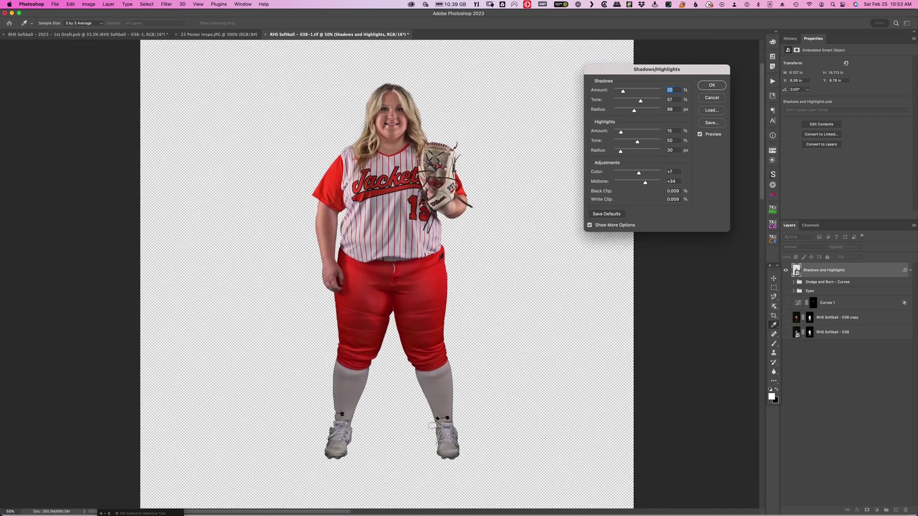
Step: Compare the image with and without the Shadows/Highlights preview, and set the adjustment's Midtone to +27 and Color to 0
click(700, 135)
click(700, 135)
click(699, 135)
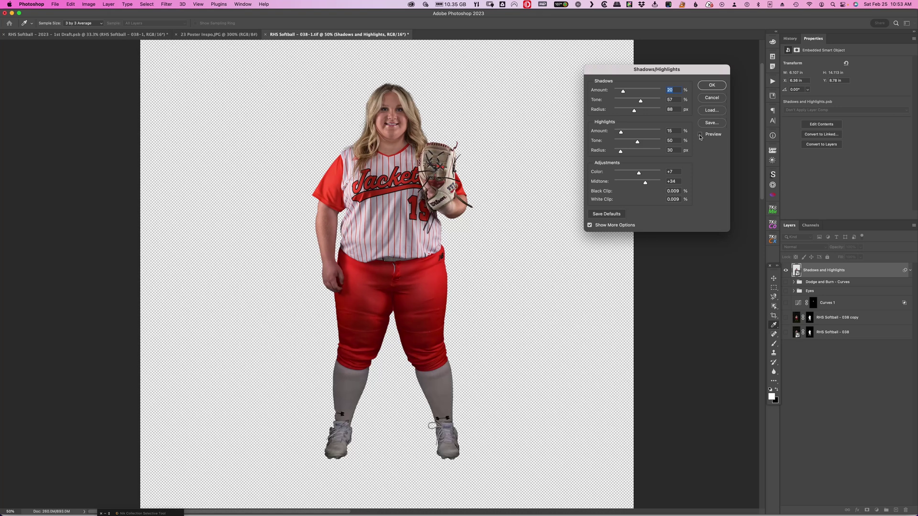
click(699, 135)
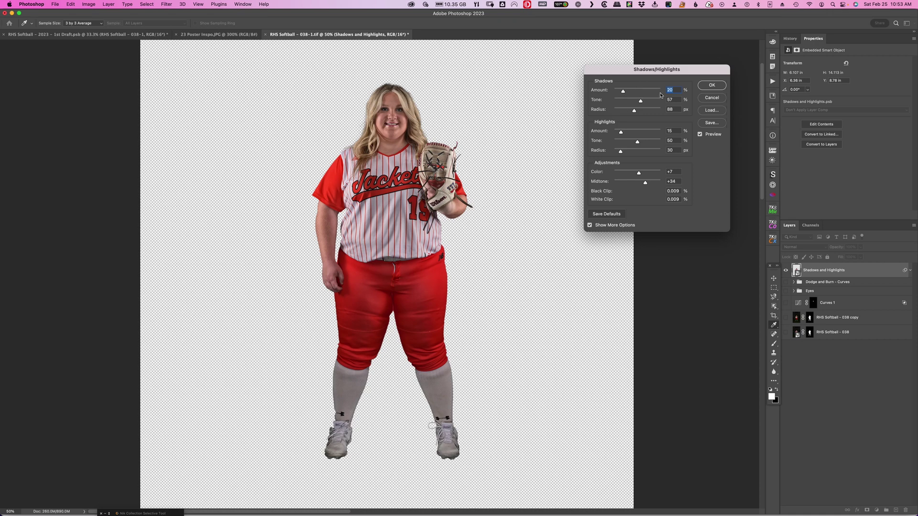
mouse_move(623, 91)
mouse_down()
mouse_move(640, 94)
mouse_move(623, 93)
mouse_up()
mouse_move(622, 135)
mouse_down()
mouse_move(639, 136)
mouse_move(622, 136)
mouse_up()
mouse_move(646, 185)
mouse_down()
mouse_move(654, 186)
mouse_move(632, 186)
mouse_move(649, 187)
mouse_up()
drag(648, 187, 645, 186)
mouse_move(639, 175)
mouse_down()
mouse_move(658, 178)
mouse_move(629, 177)
mouse_move(649, 176)
mouse_move(639, 177)
mouse_up()
click(639, 178)
text(0)
Step: Set Shadows to Amount 24%, Tone 65% and Radius 141 px and Highlights Amount to 32%, and compare the preview
drag(624, 91, 625, 94)
mouse_move(640, 101)
mouse_down()
mouse_move(666, 105)
mouse_move(627, 104)
mouse_move(646, 106)
mouse_up()
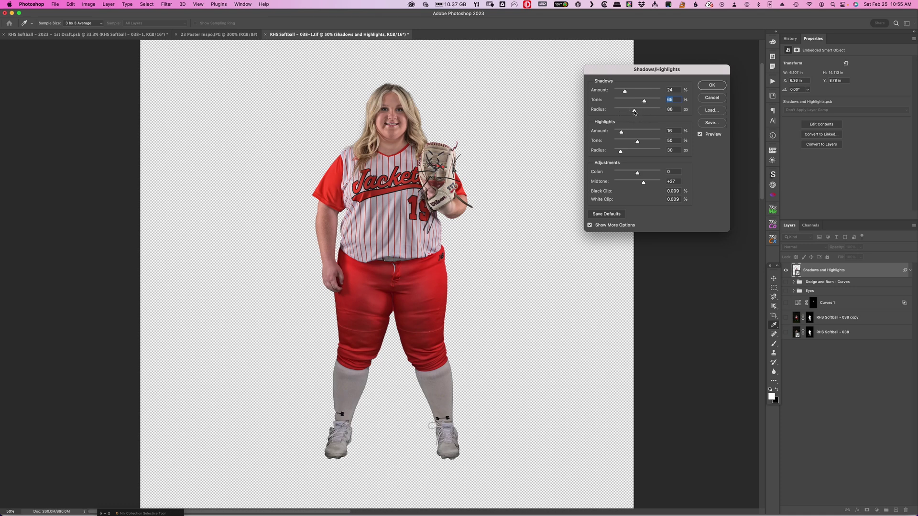
drag(634, 113, 643, 113)
drag(622, 135, 629, 136)
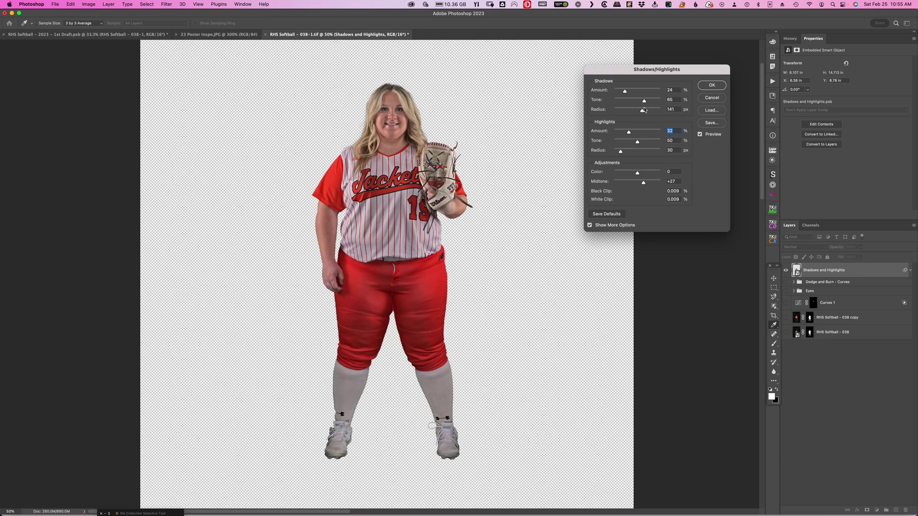
click(700, 136)
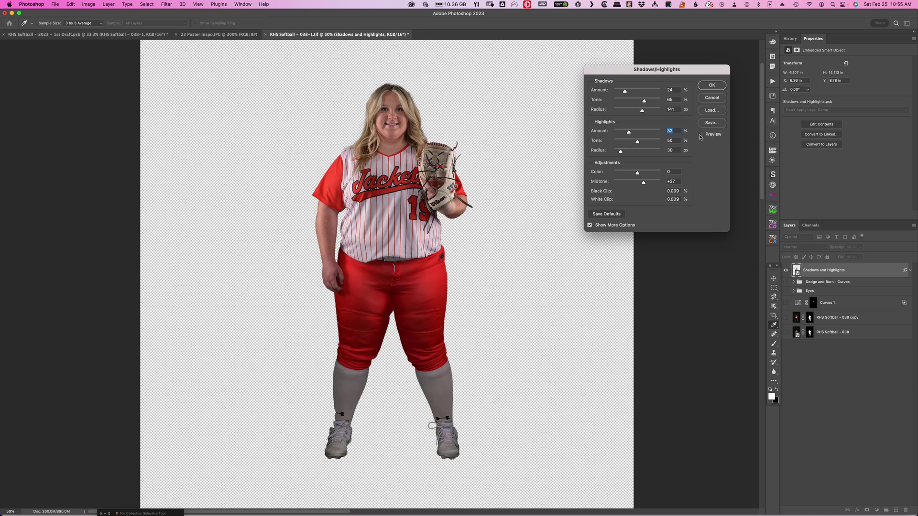
click(700, 136)
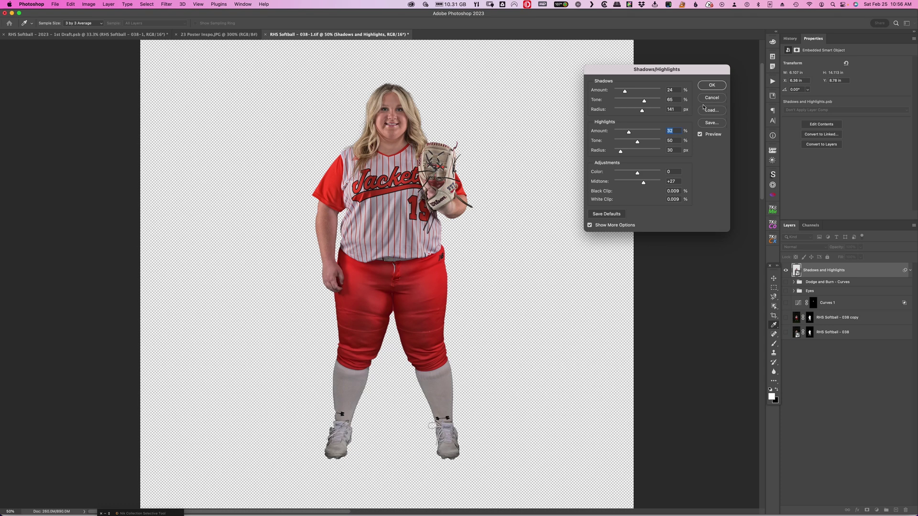
Step: Save the Shadows/Highlights settings as "RHS Softball - 2023" and apply the adjustment to the Smart Object
click(711, 123)
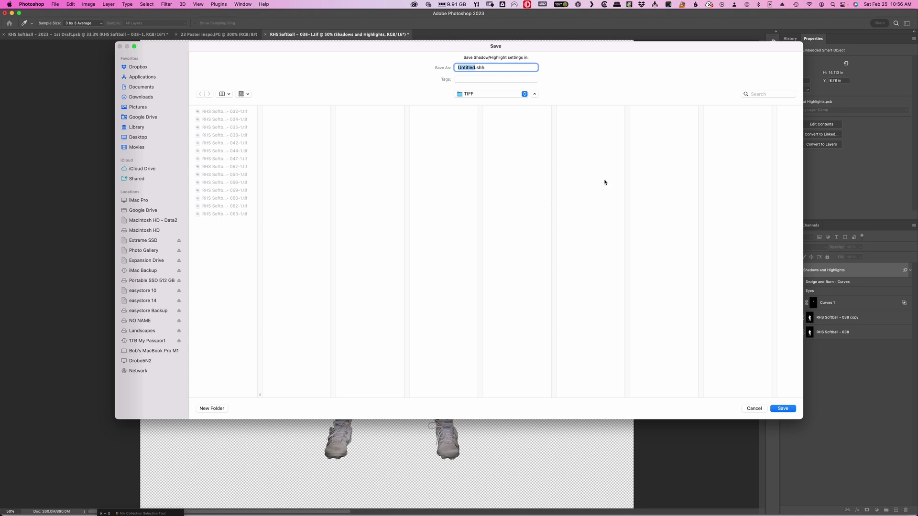
text(RHS Softball - 2023)
click(786, 409)
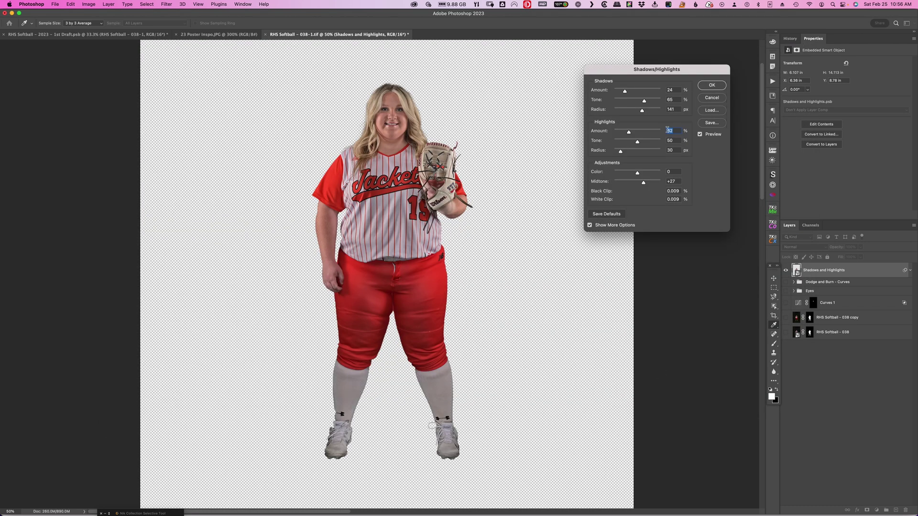
click(710, 86)
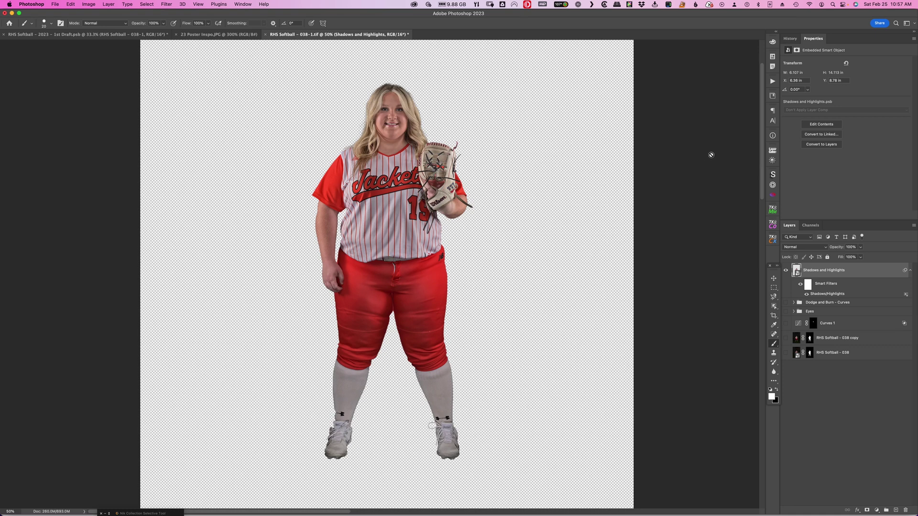
Step: Collapse the open retouching and temporary action sets and expand the "Intensify 10 by Shirk Photography" set
click(772, 82)
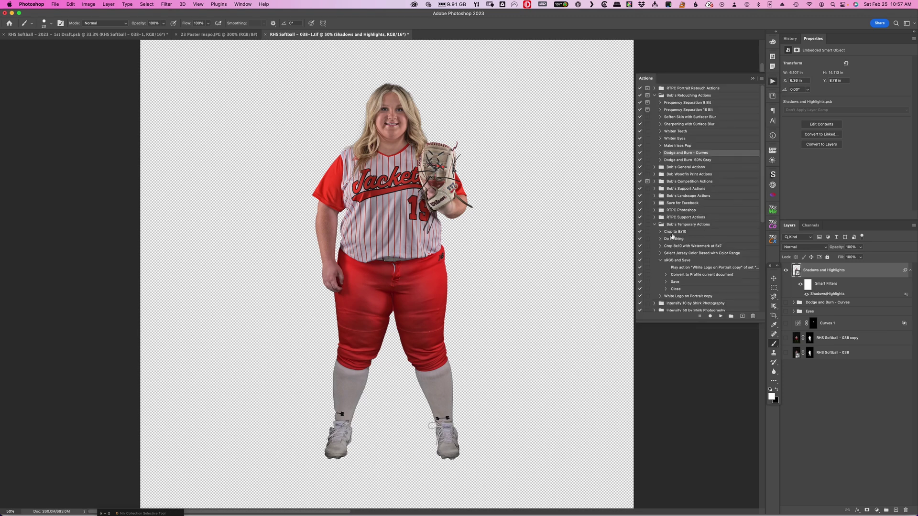
click(654, 95)
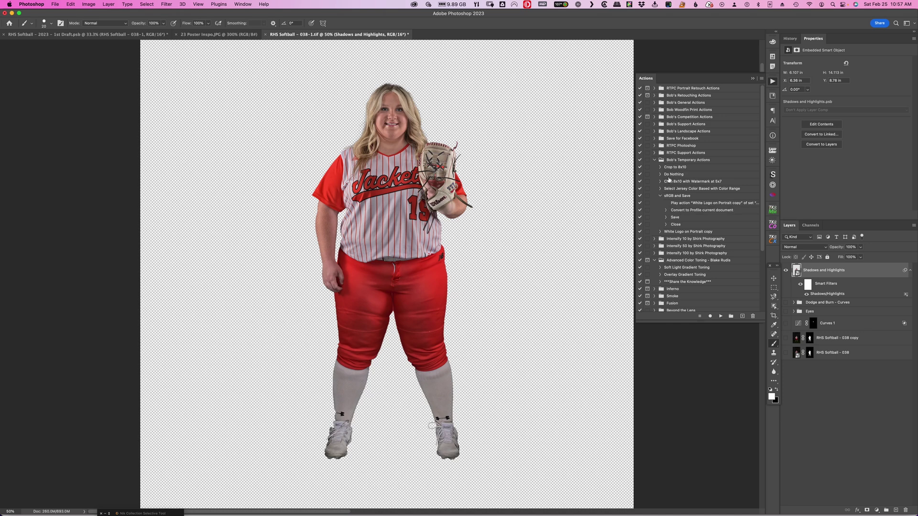
click(654, 161)
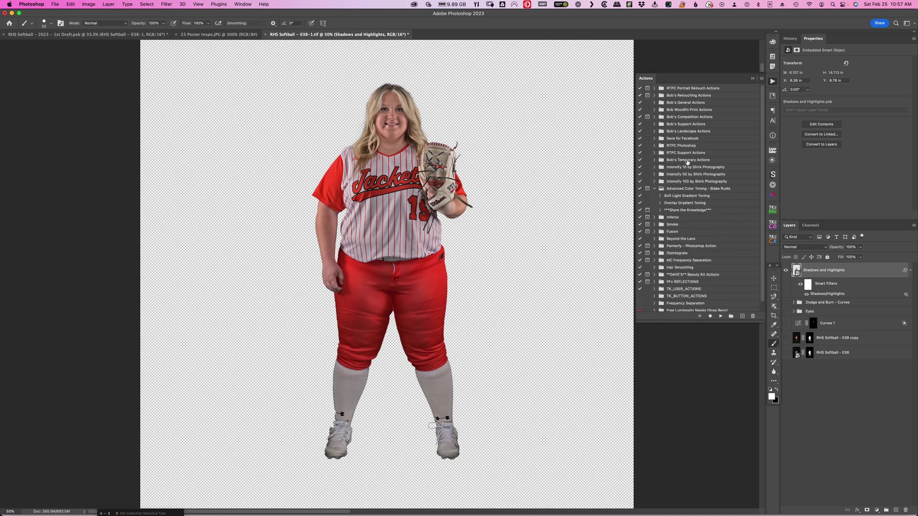
scroll(722, 248, down, 1)
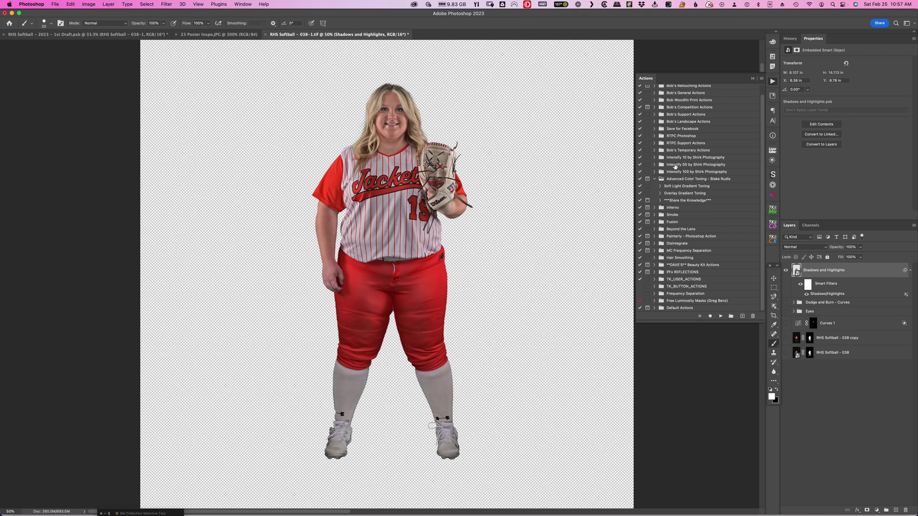
click(655, 157)
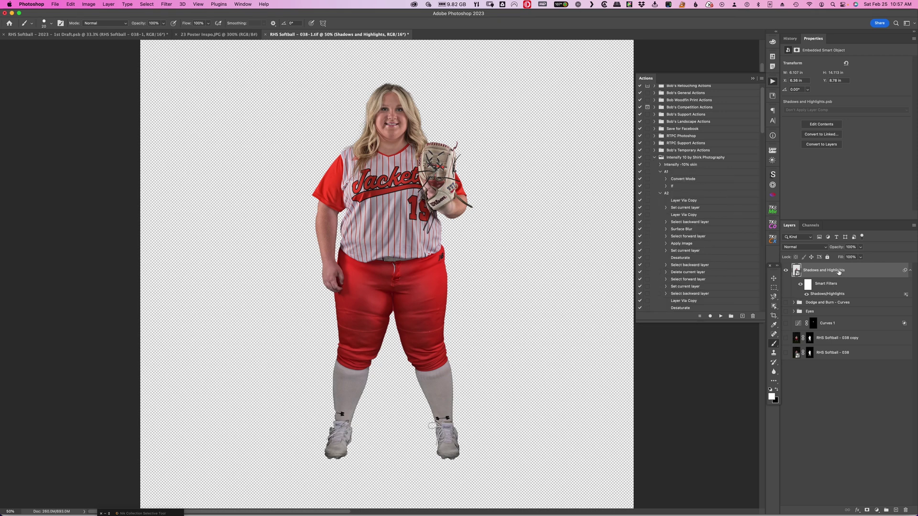
Step: Try to run the "Intensify -10% skin" action on the Smart Object layer and undo the changes it made
click(677, 166)
click(720, 317)
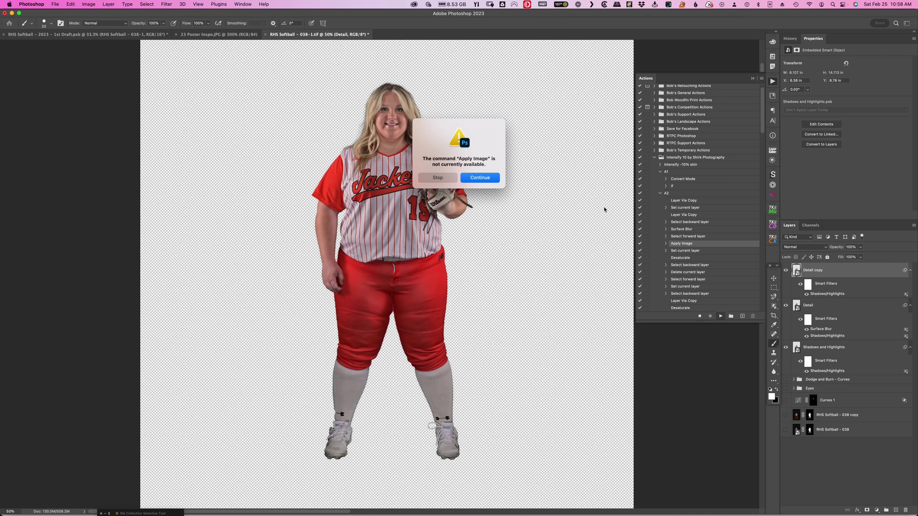
click(487, 181)
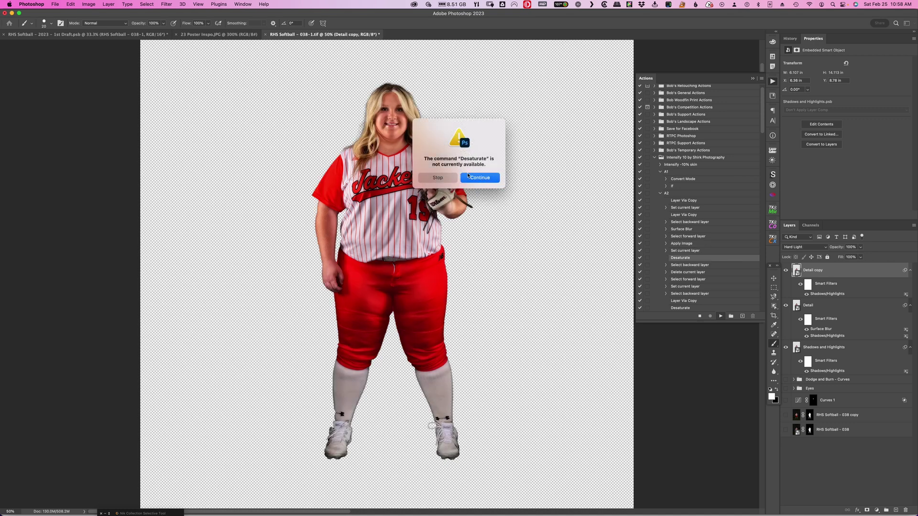
click(477, 179)
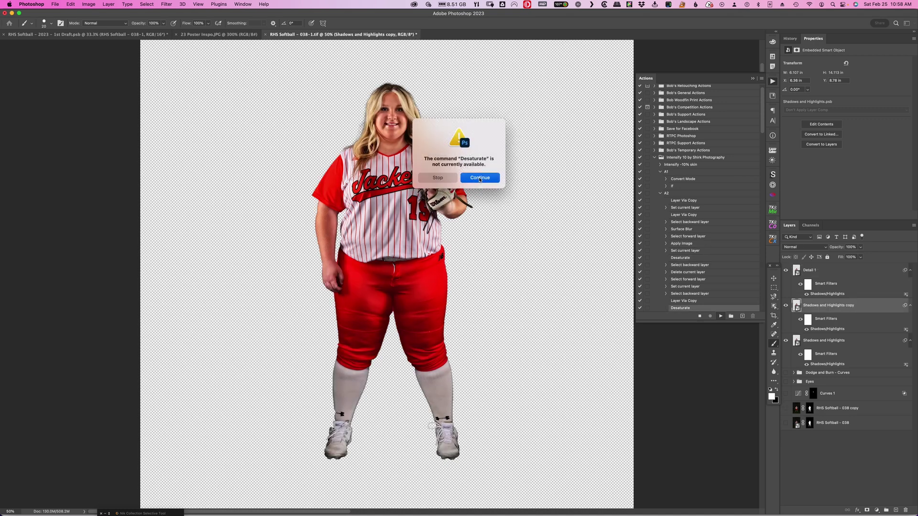
click(481, 177)
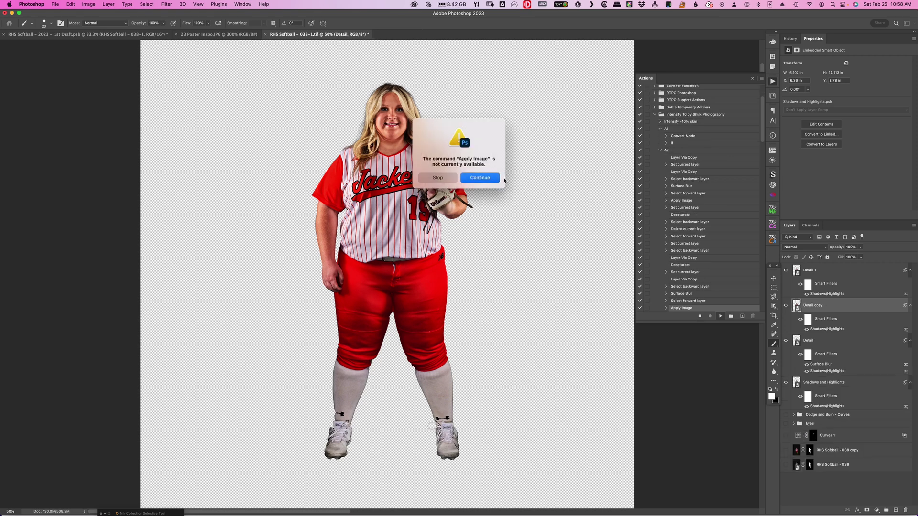
click(480, 181)
click(483, 181)
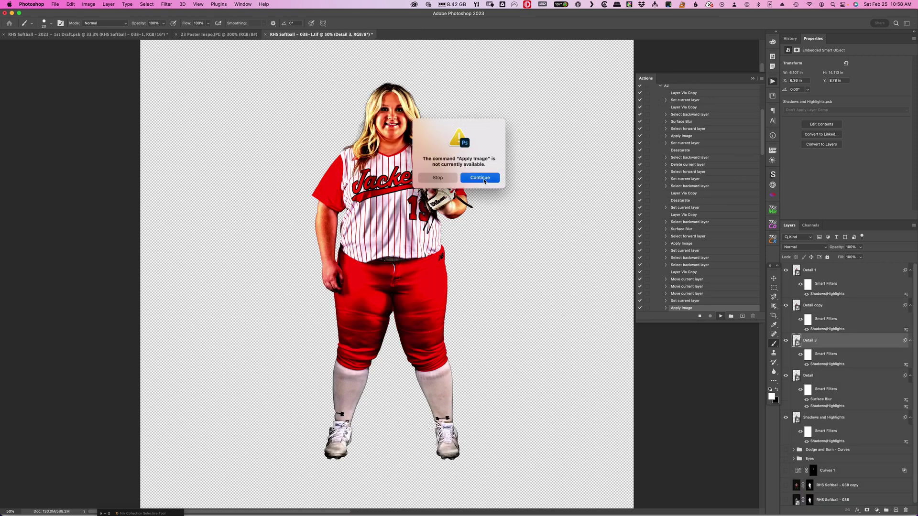
click(483, 180)
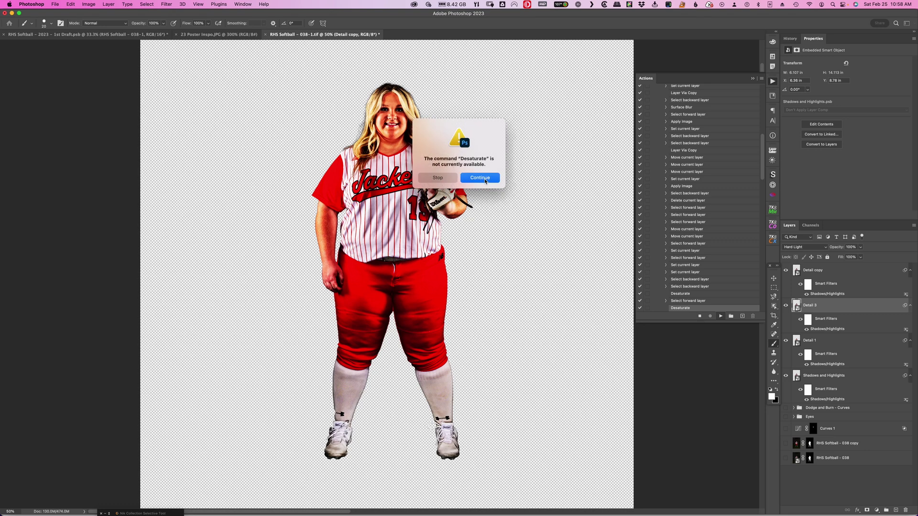
click(486, 180)
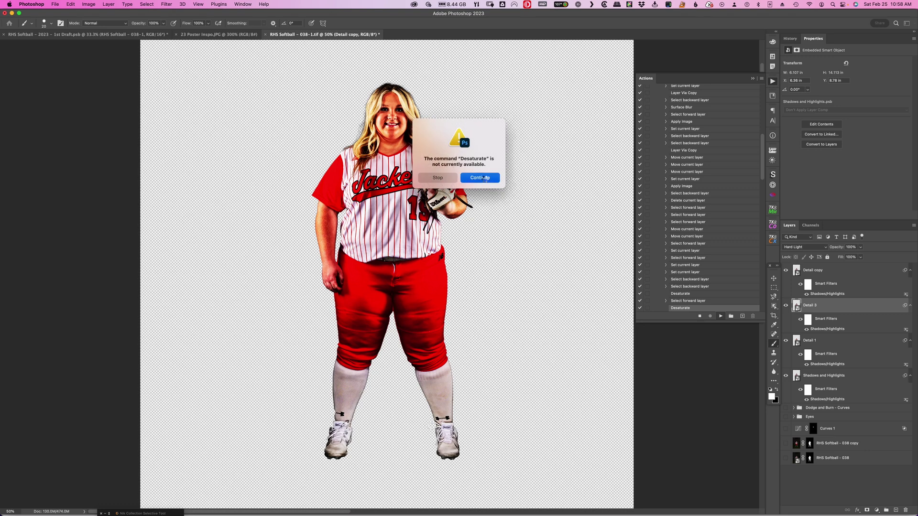
click(446, 179)
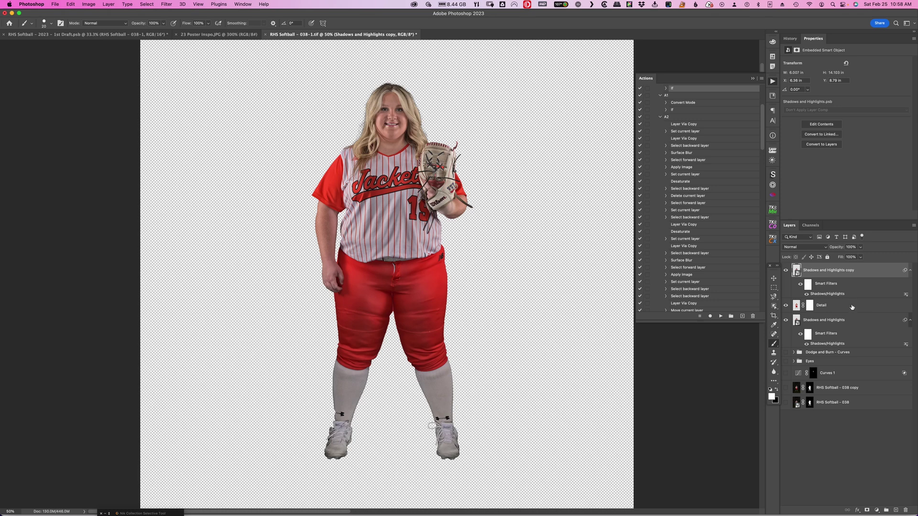
key(super+z)
key(super+z)
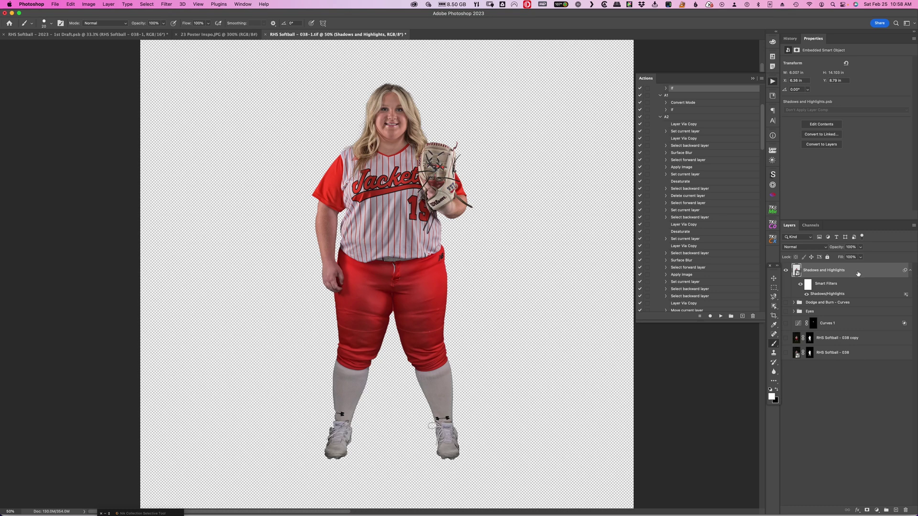
Step: Duplicate the "Shadows and Highlights" Smart Object layer, rasterize the copy and hide the original
key(super+j)
right_click(811, 271)
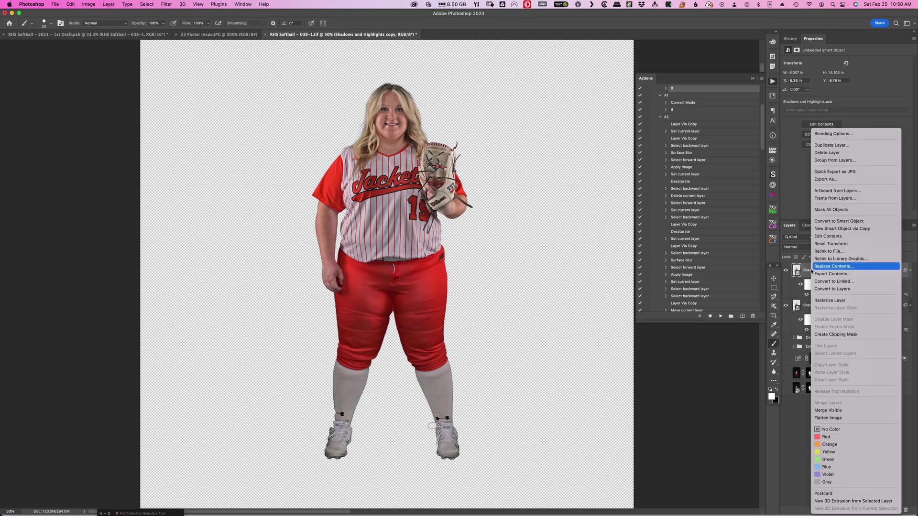
click(832, 301)
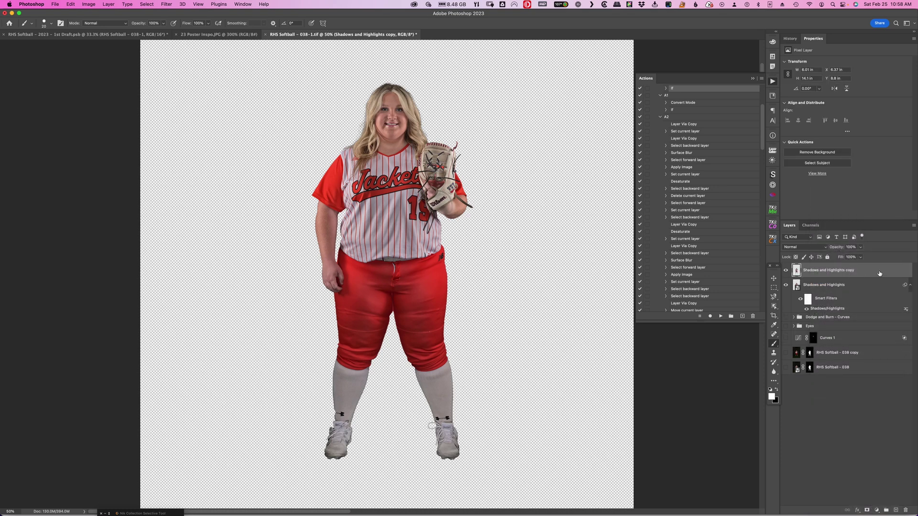
click(786, 285)
Step: Run the "Intensify -10% skin" action on the rasterized copy and group its Detail and Depth layers as "Intensify"
scroll(693, 125, up, 3)
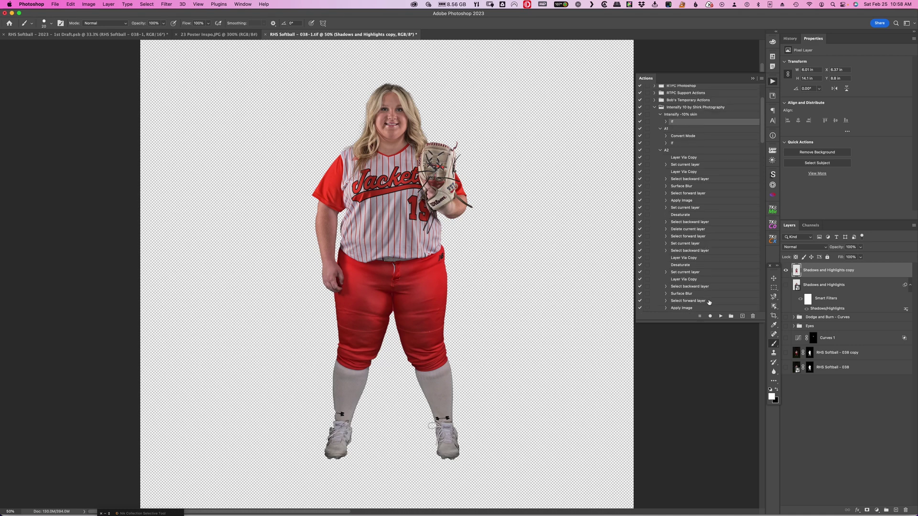
click(720, 318)
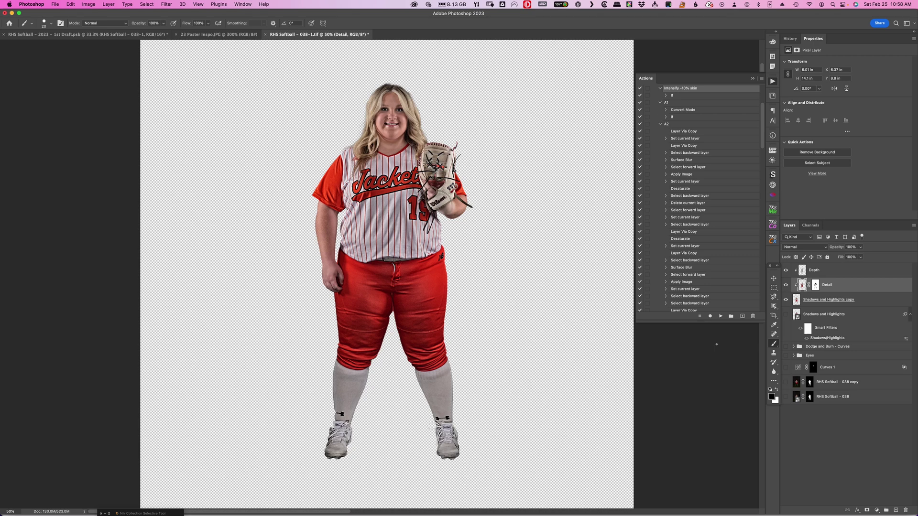
shift+click(842, 271)
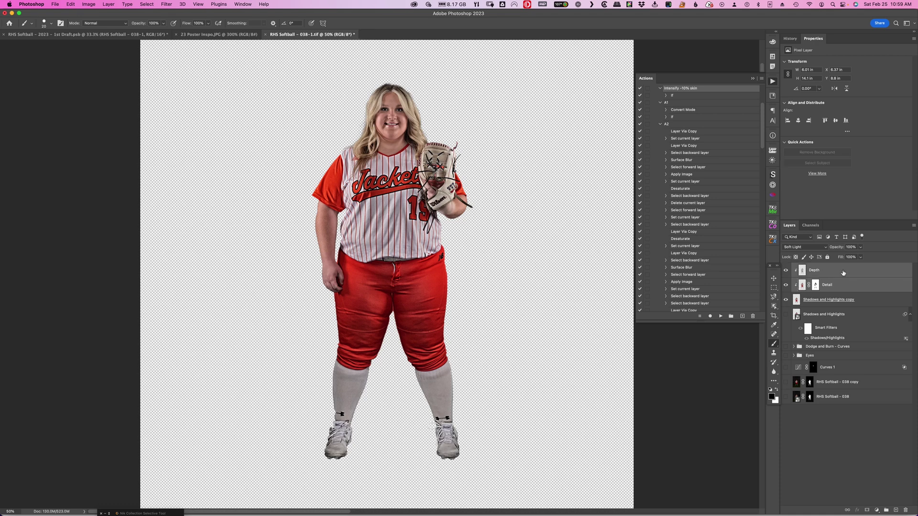
key(super+g)
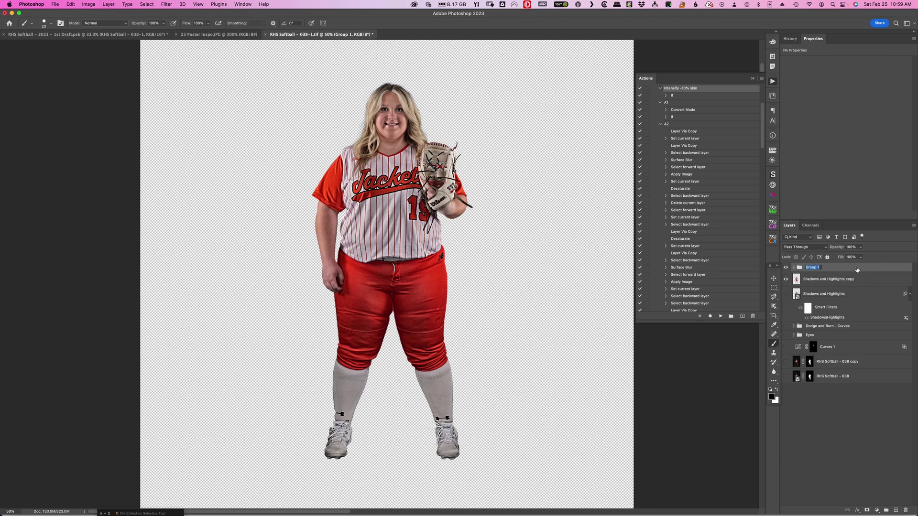
text(Intensify)
key(Return)
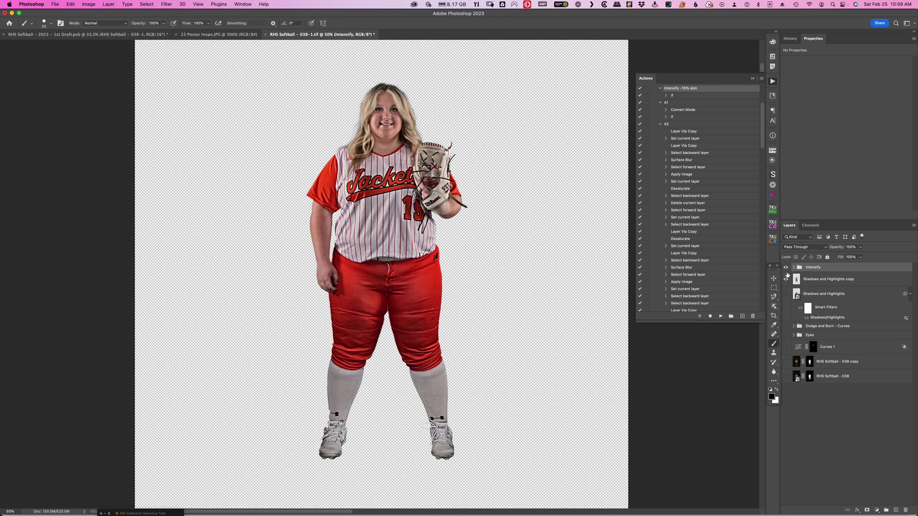
Step: Compare the player with and without the Intensify group, first at full-body view and again up close at 100% zoom
click(785, 268)
click(785, 268)
click(785, 268)
click(785, 268)
key(super+1)
drag(406, 127, 410, 296)
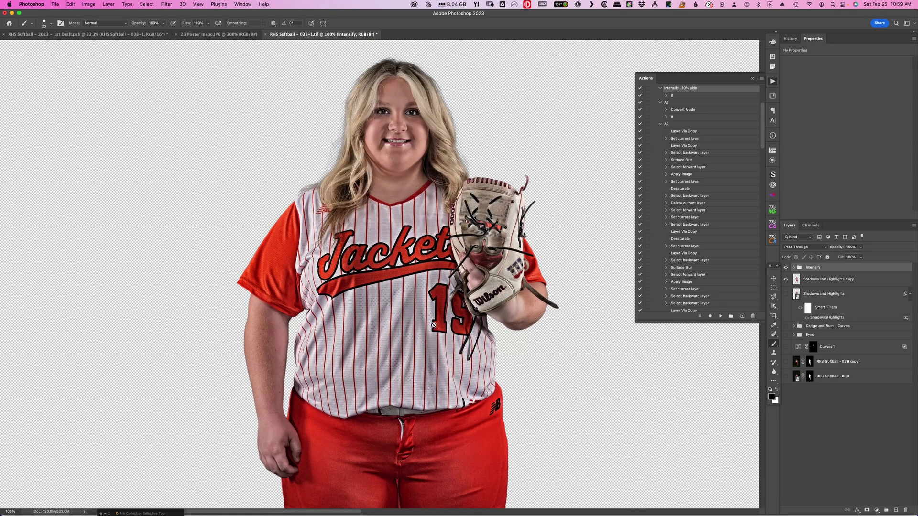
click(786, 269)
click(786, 269)
click(786, 269)
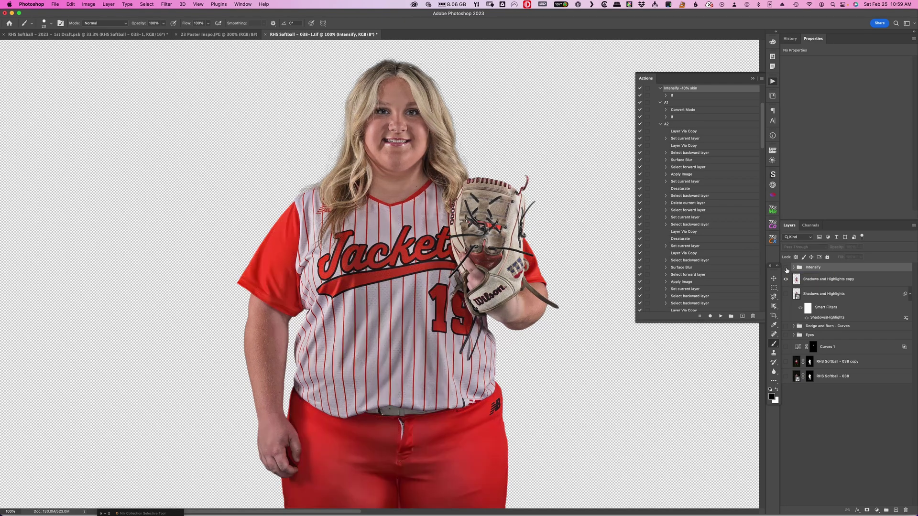
click(786, 269)
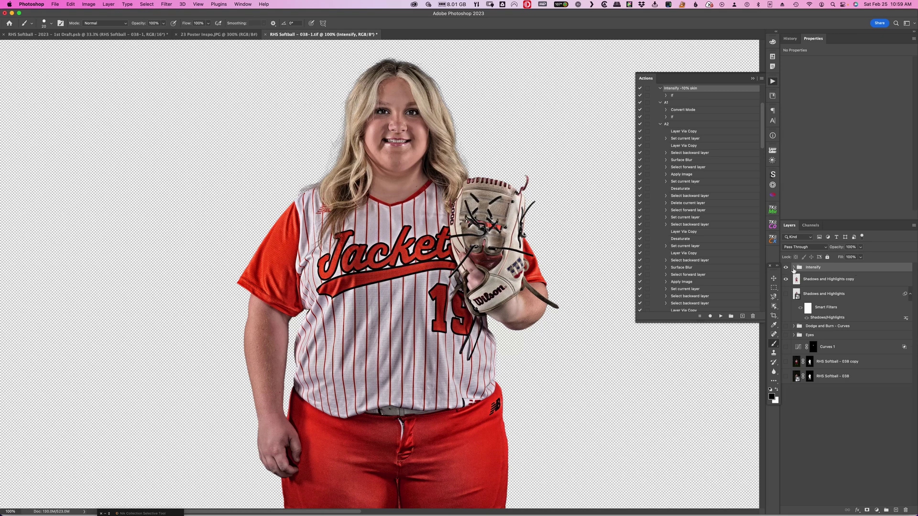
Step: Expand the Intensify group and examine the blend modes of its Depth and Detail layers, briefly hiding the rasterized copy beneath them
click(793, 268)
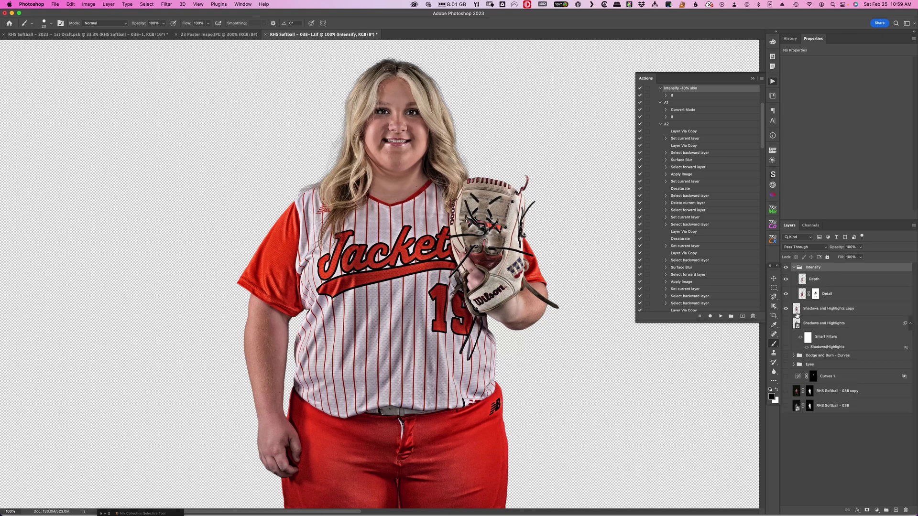
click(786, 309)
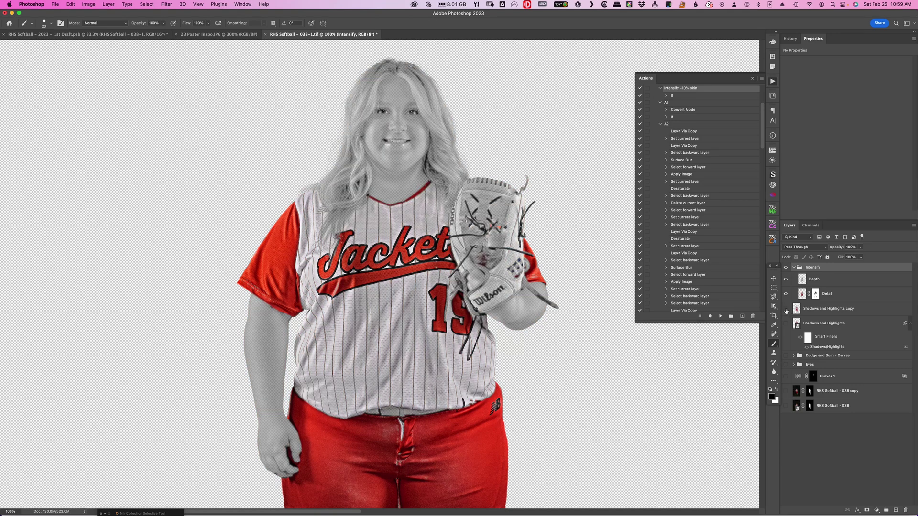
click(786, 309)
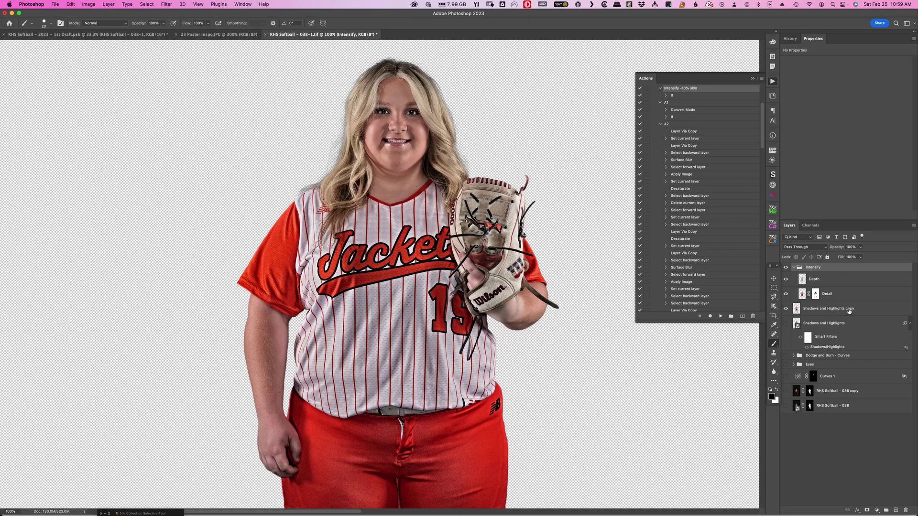
click(833, 281)
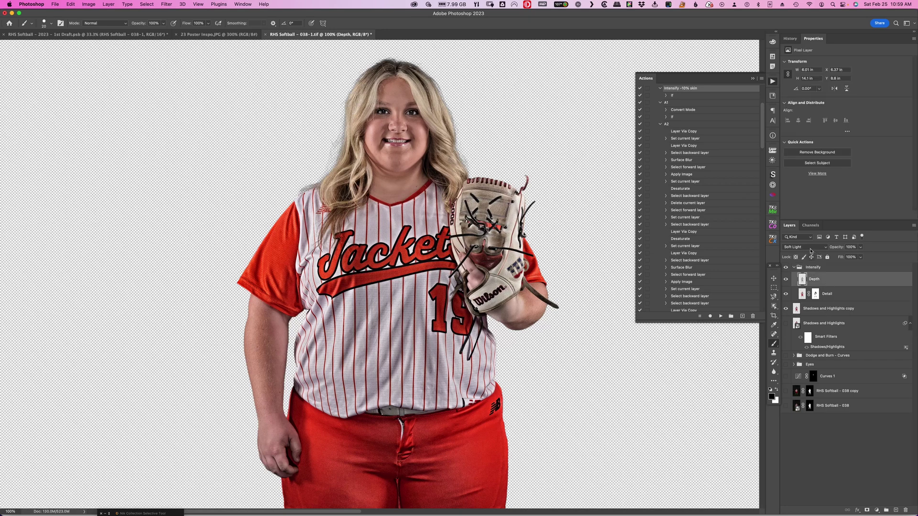
click(838, 296)
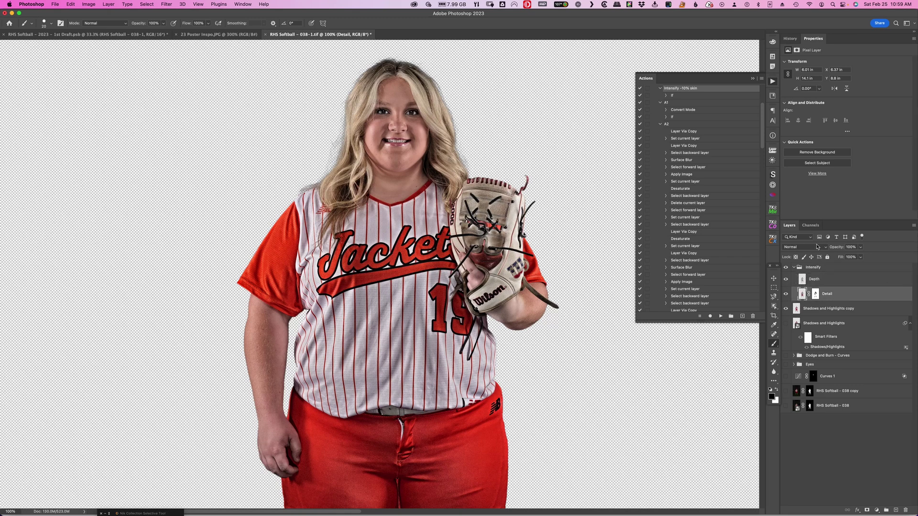
click(833, 280)
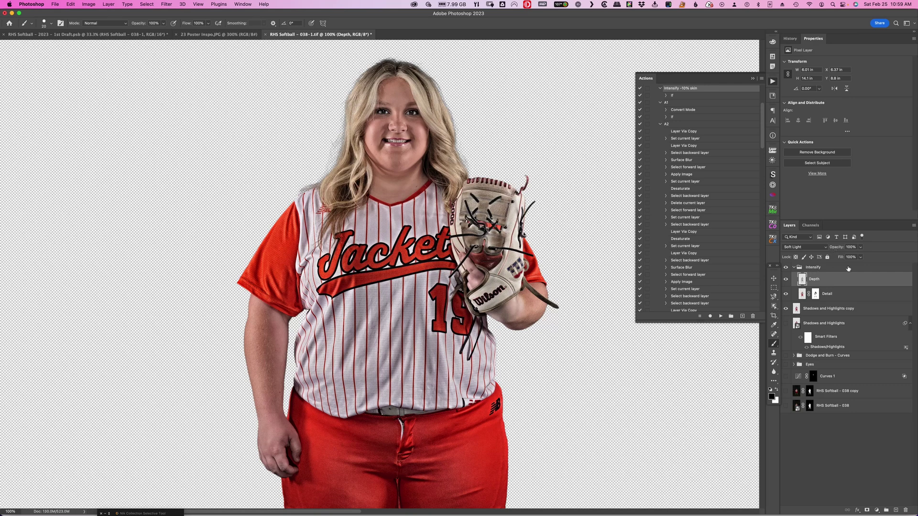
Step: Try a lower opacity on the Depth layer and set it back to 100%
drag(839, 249, 824, 249)
text(100)
key(Return)
Step: Compare the player with the Depth layer hidden and shown, and do the same for the Detail layer
click(786, 281)
click(787, 280)
click(786, 281)
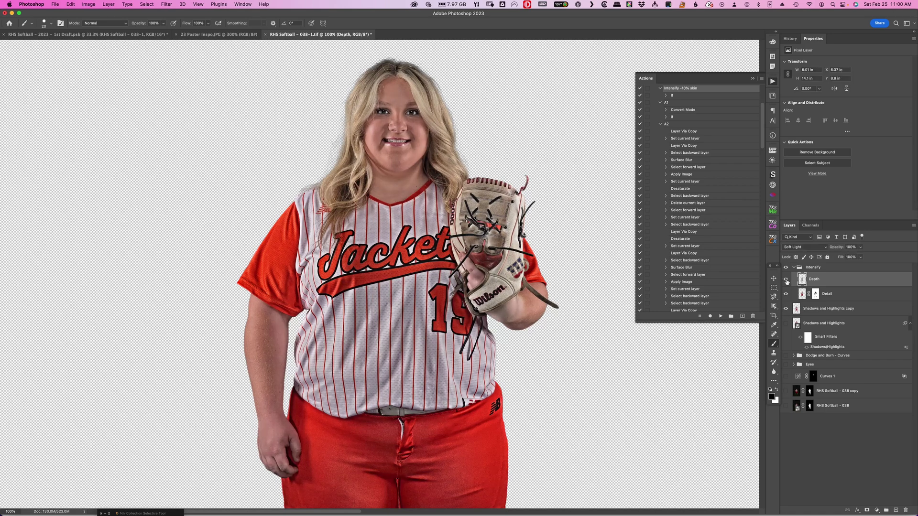
click(787, 281)
click(786, 296)
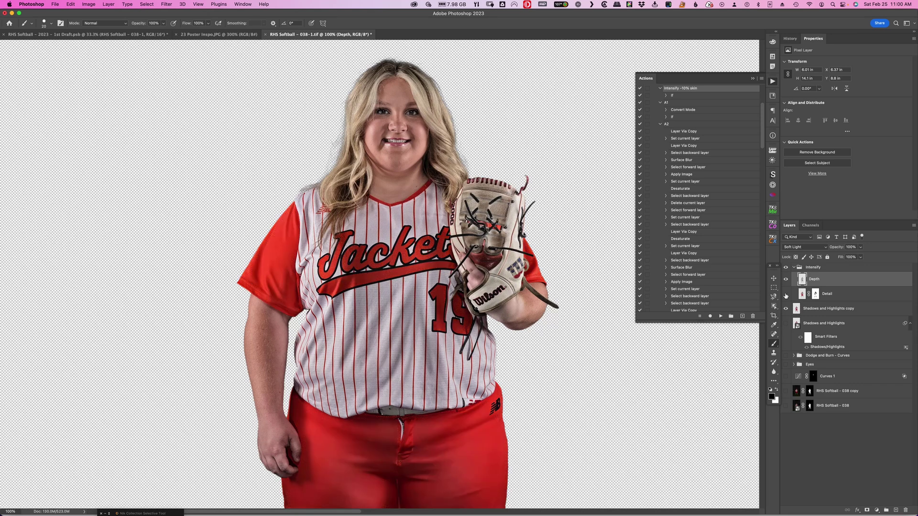
click(785, 296)
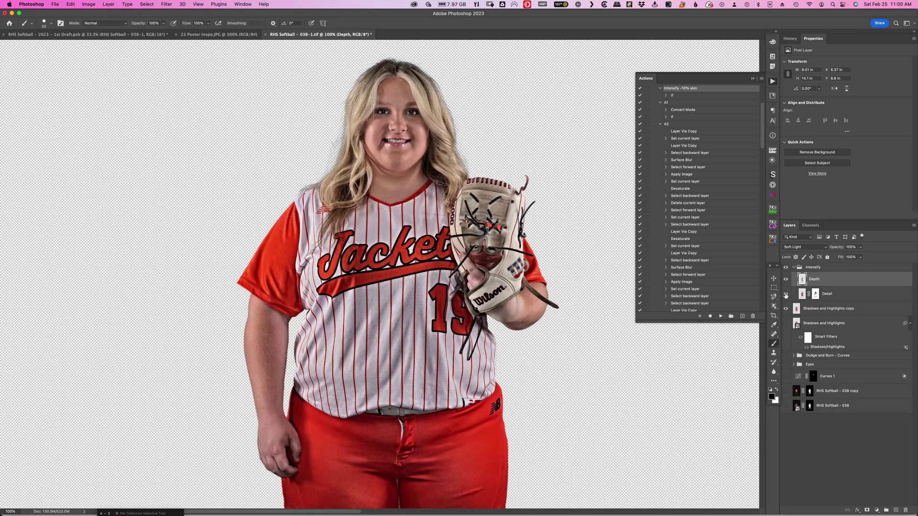
Step: Try different opacities on the Detail and Depth layers, returning each layer to 100%
click(836, 294)
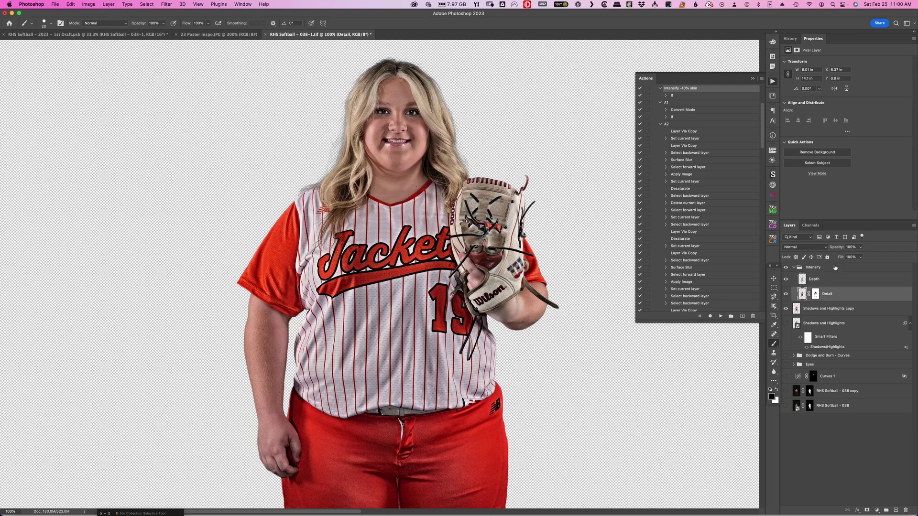
drag(839, 247, 825, 249)
click(833, 273)
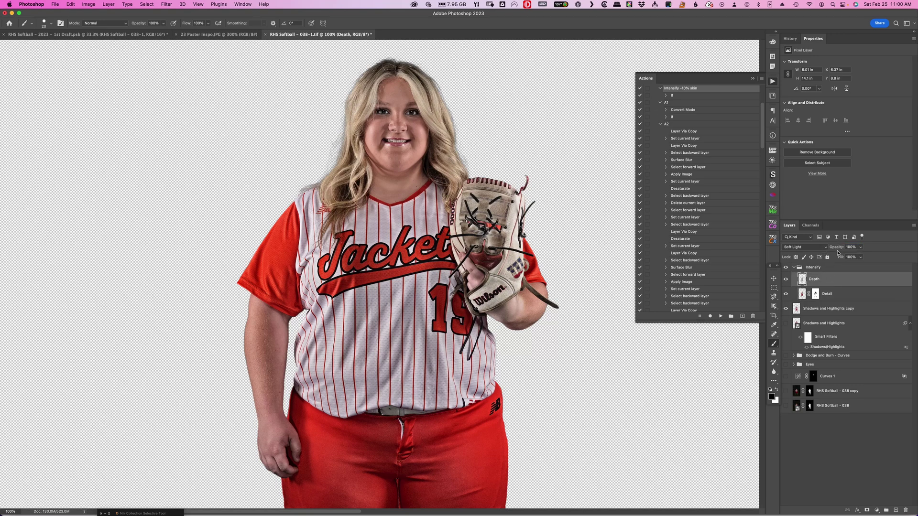
drag(839, 249, 825, 249)
drag(837, 249, 880, 249)
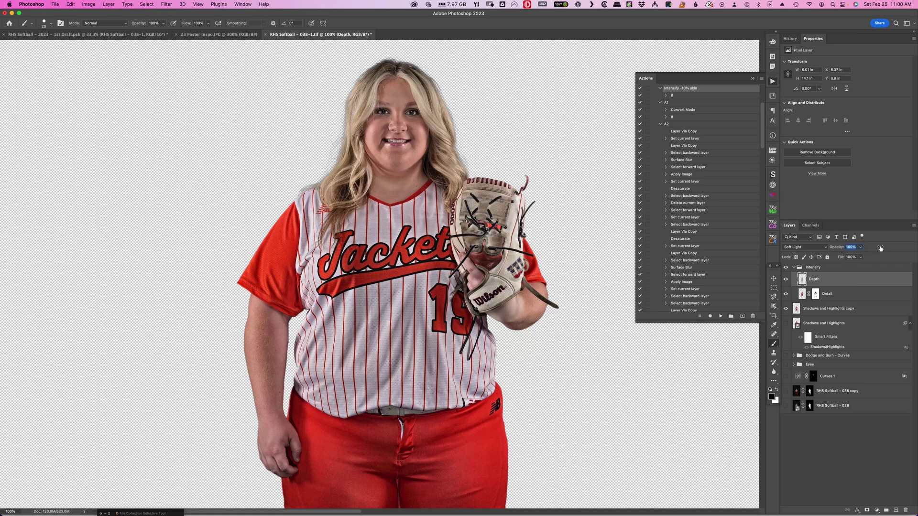
click(842, 294)
drag(841, 249, 887, 246)
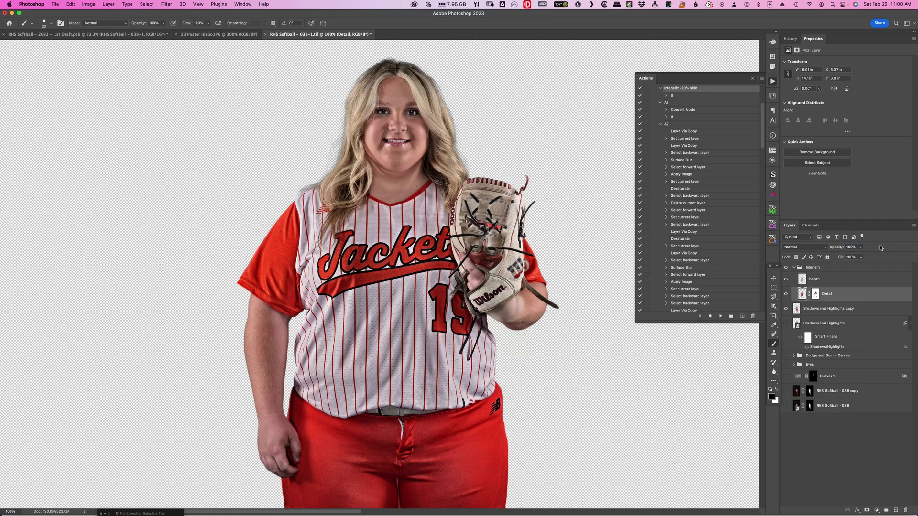
Step: Collapse the Intensify group, and save and close the player's Smart Object document to update the poster
click(794, 270)
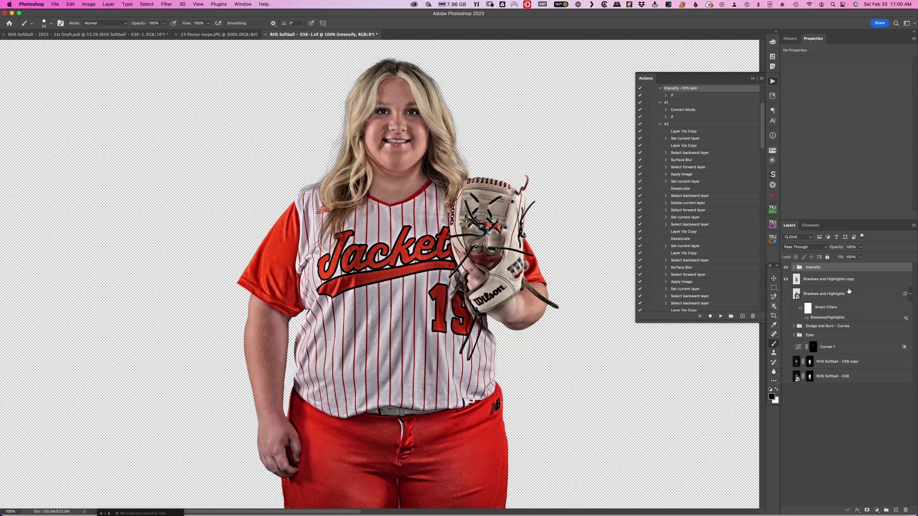
key(super+minus)
key(super+minus)
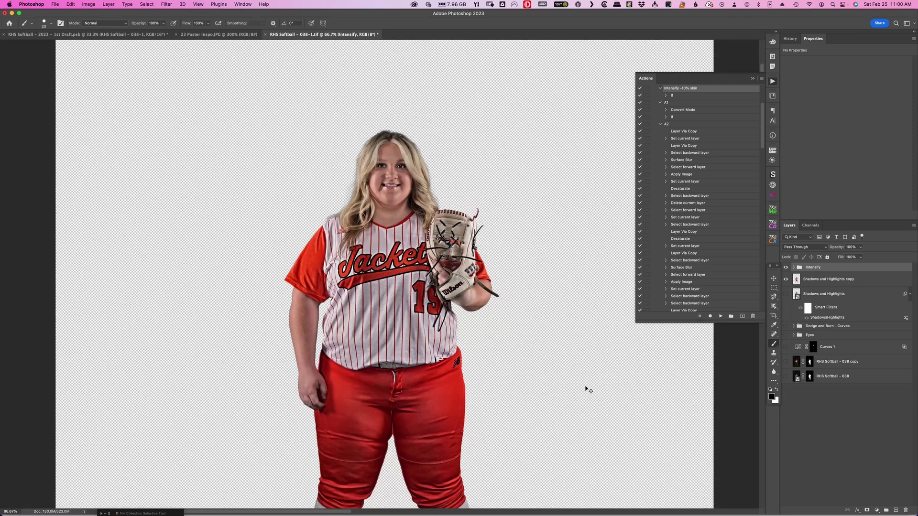
drag(508, 333, 511, 258)
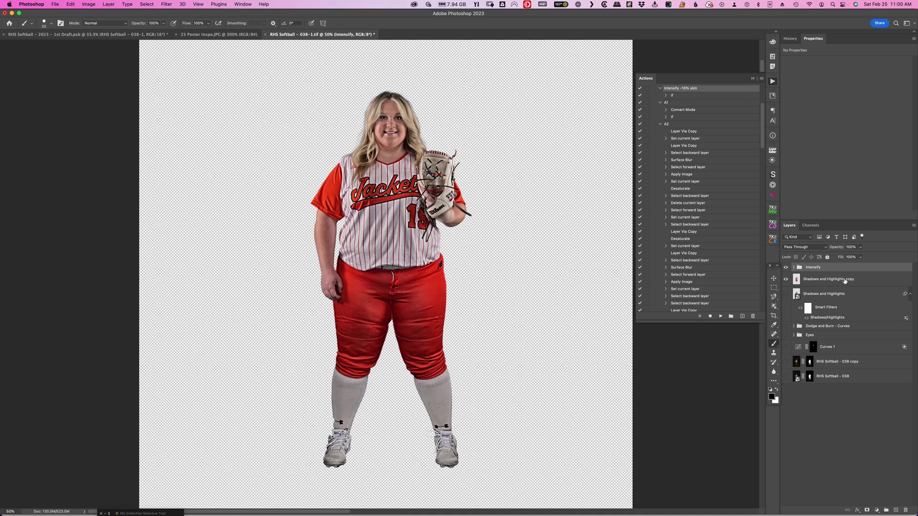
key(super+s)
key(super+w)
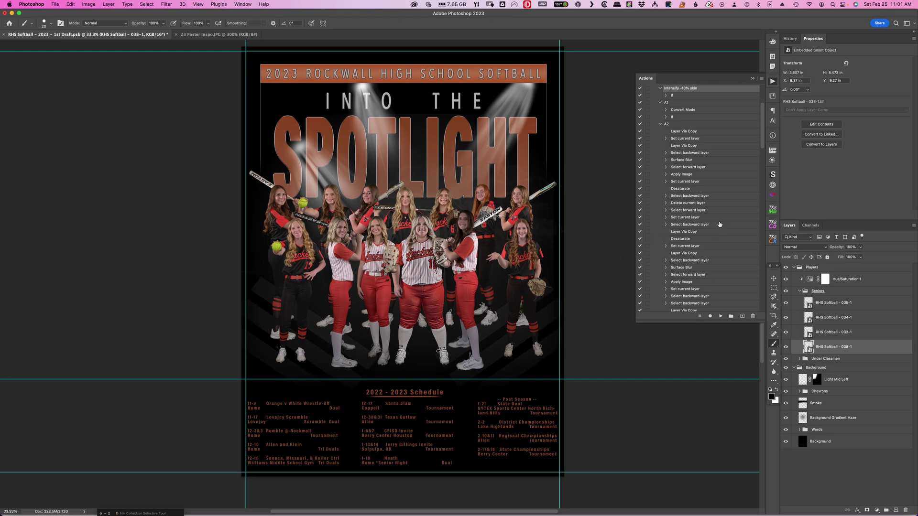
Step: Put away the actions list and compare the poster's history states before and after the Smart Object update, ending on the updated state
click(753, 78)
click(789, 38)
scroll(863, 171, down, 10)
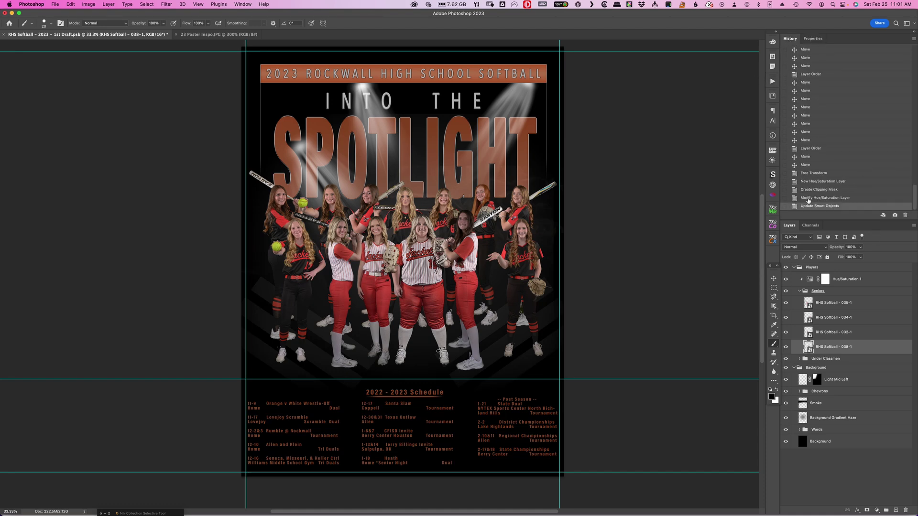
click(819, 198)
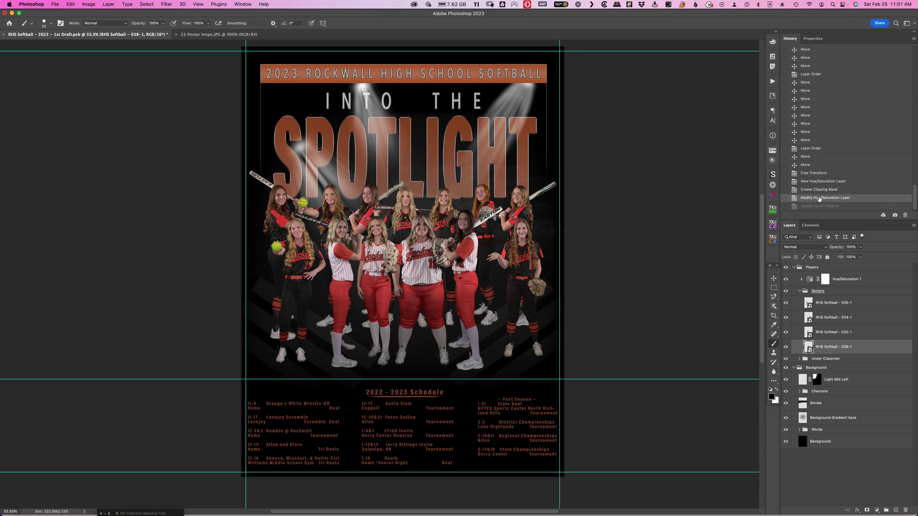
click(819, 206)
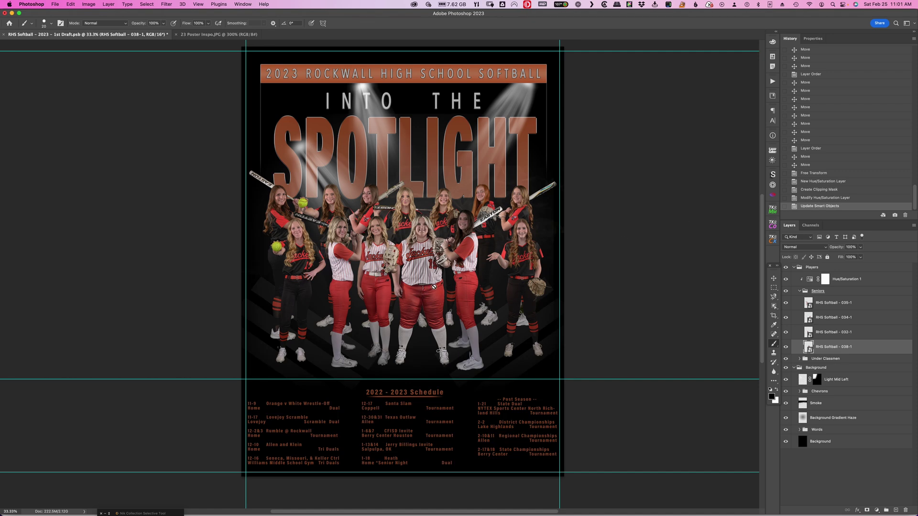
Step: View the 23 Poster Inspo.JPG reference and return to the 1st Draft poster
click(201, 34)
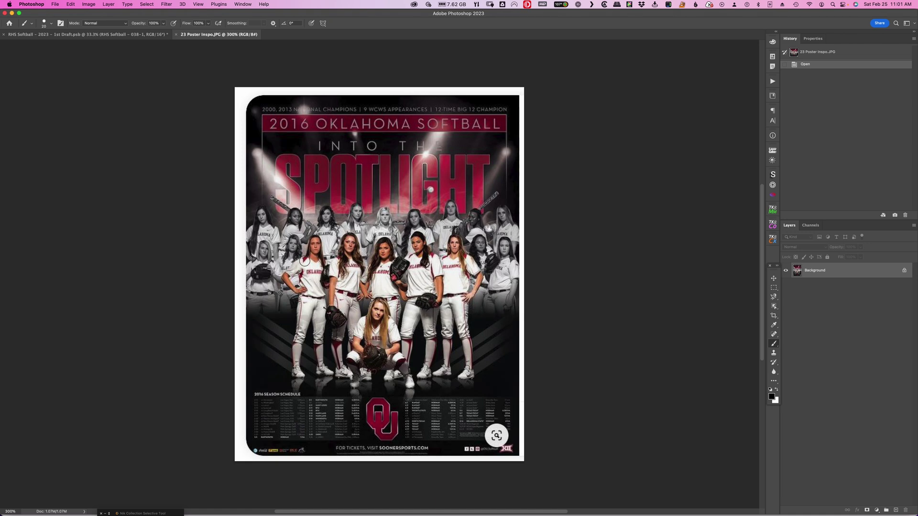
click(143, 35)
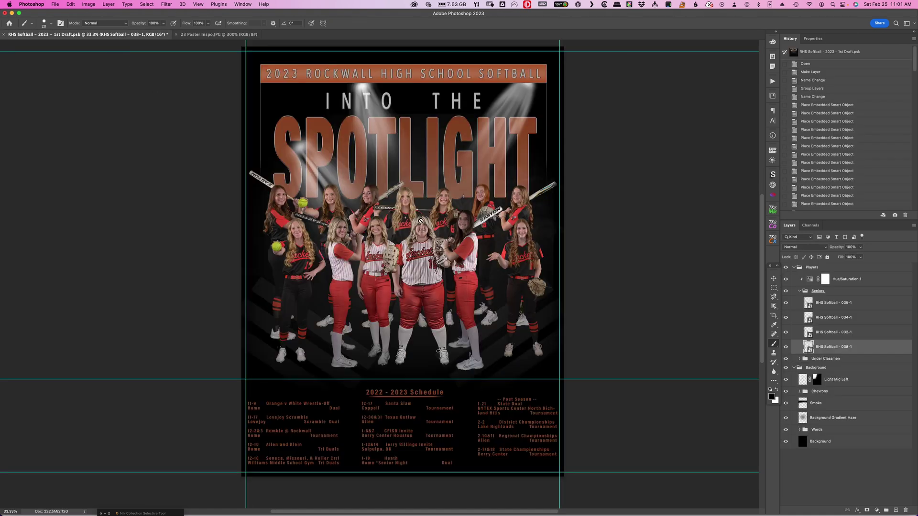